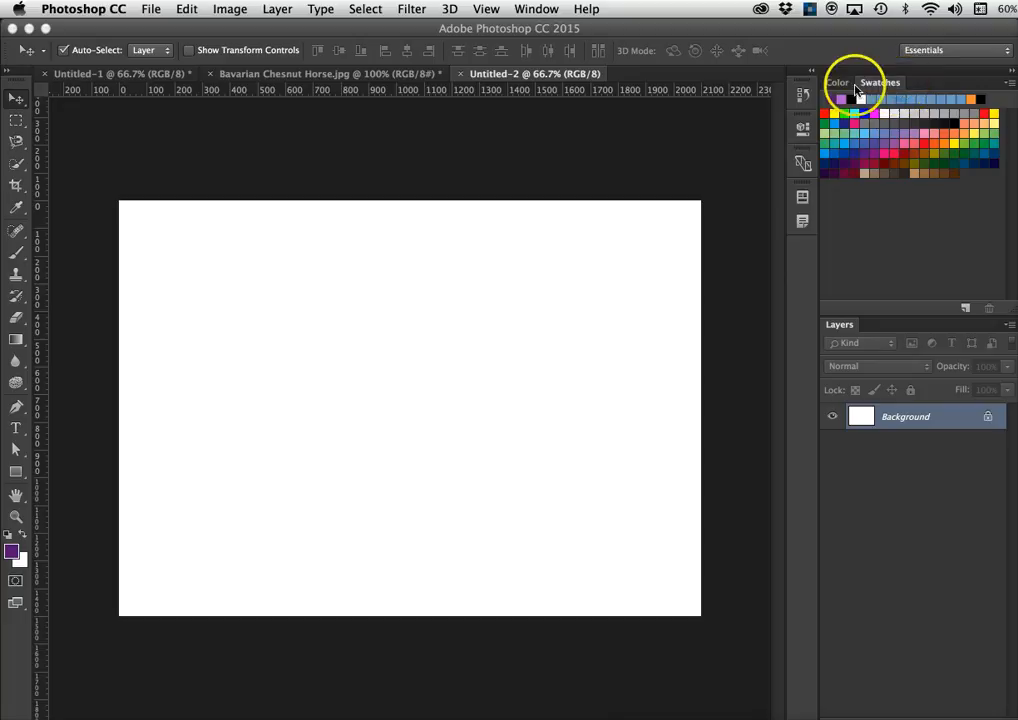
- Inspect the current colours in the Color panel and both colour pickers, leaving them unchanged
left_click(885, 84)
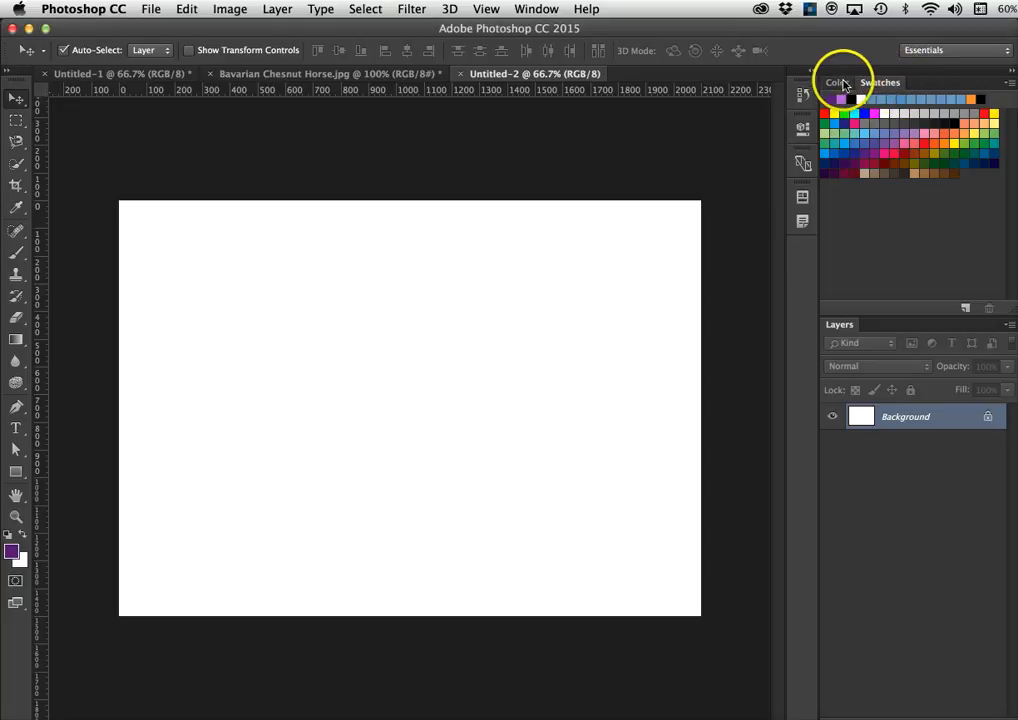
left_click(837, 83)
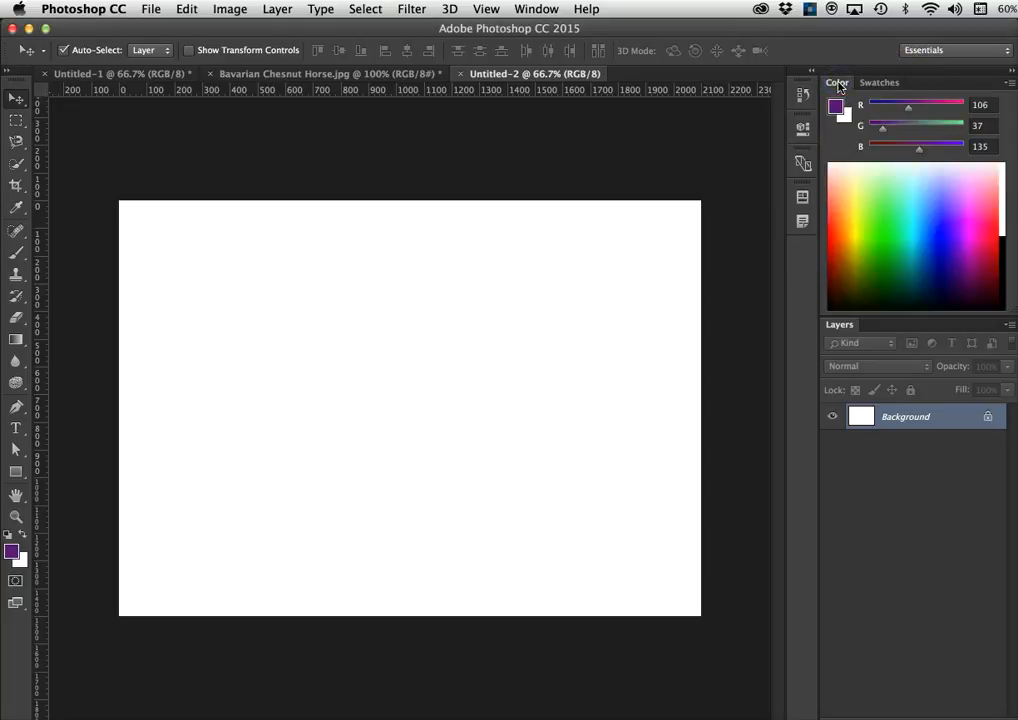
left_click(882, 85)
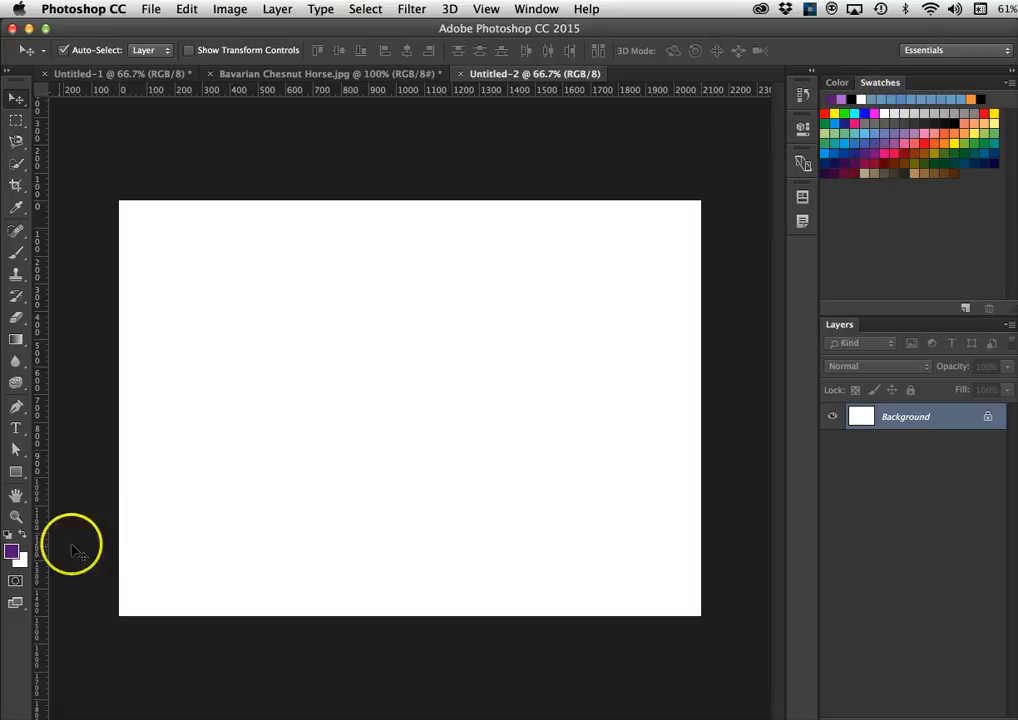
left_click(12, 553)
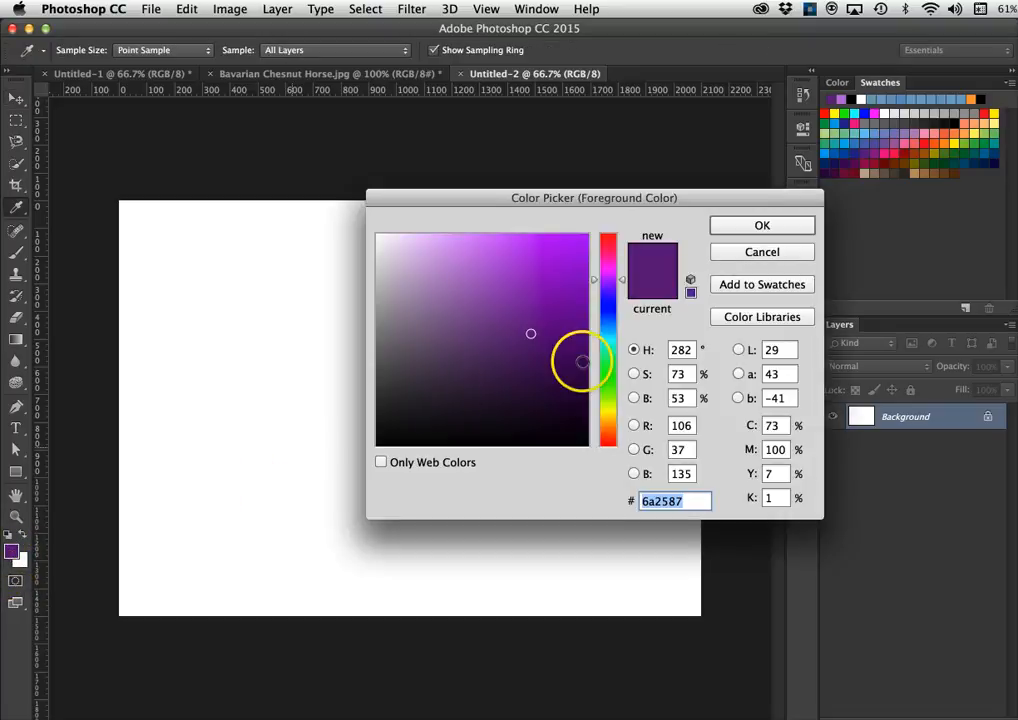
left_click(752, 252)
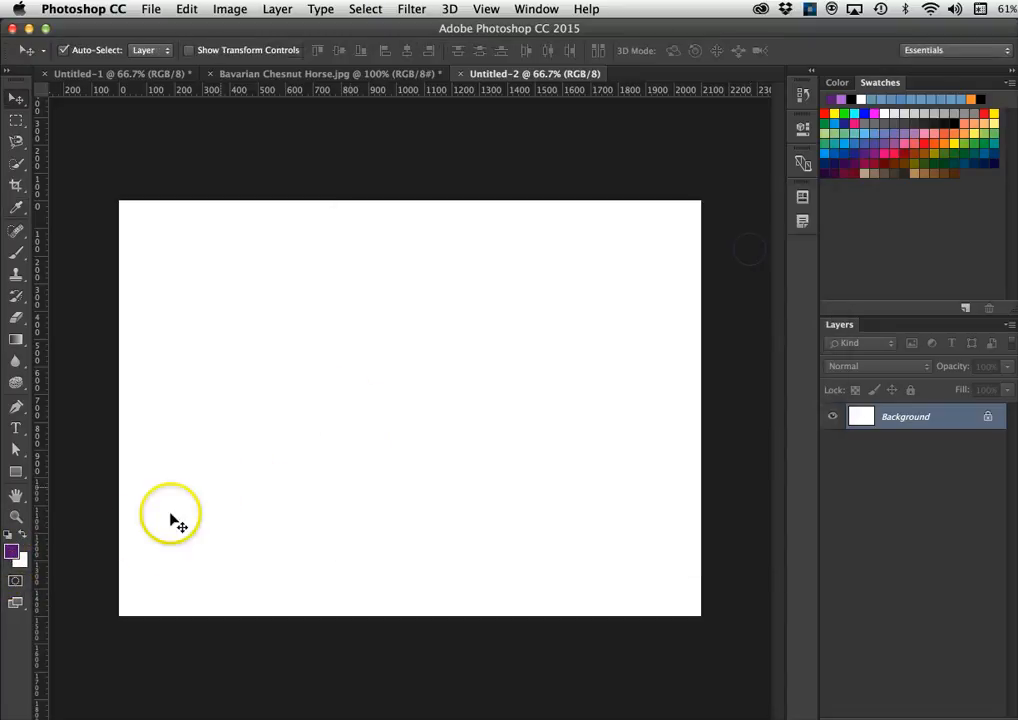
left_click(21, 562)
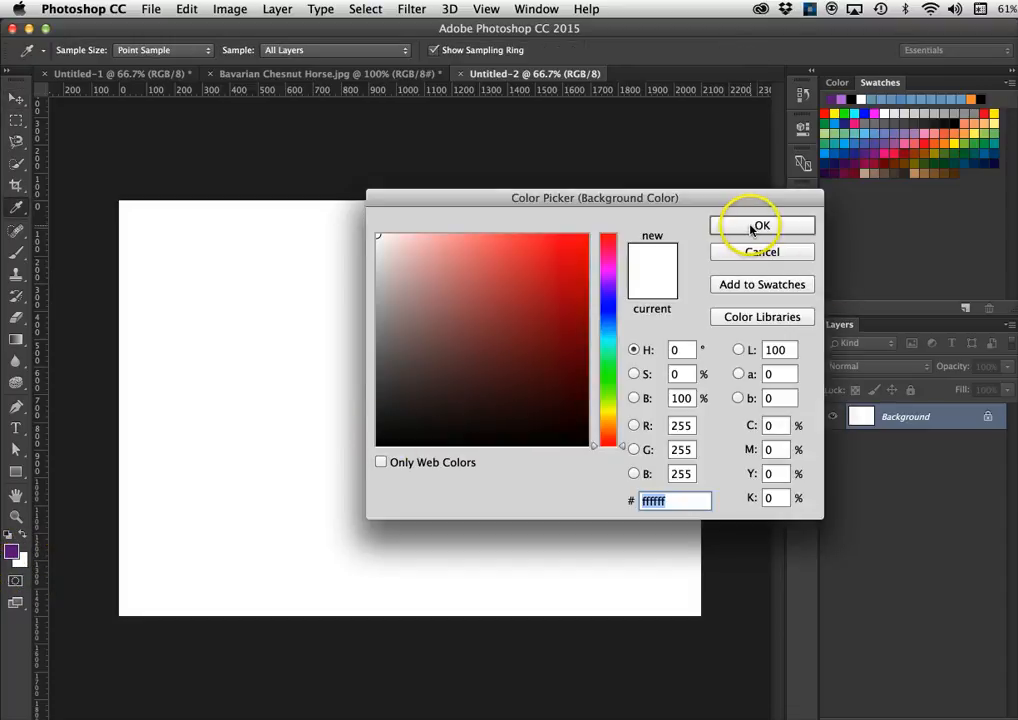
left_click(760, 226)
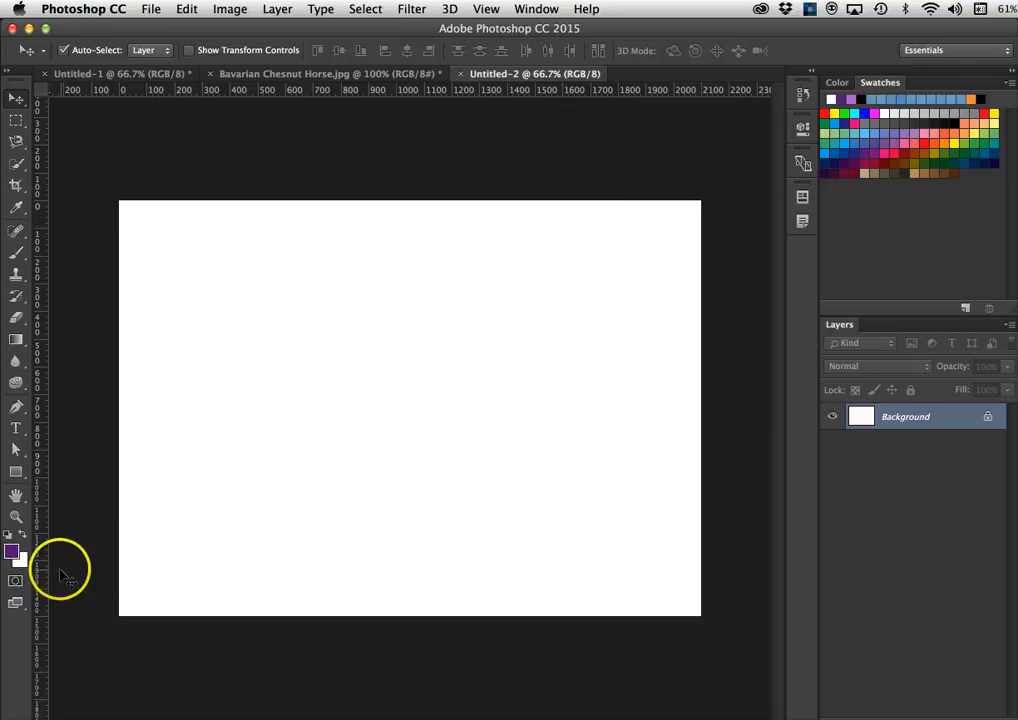
left_click(12, 553)
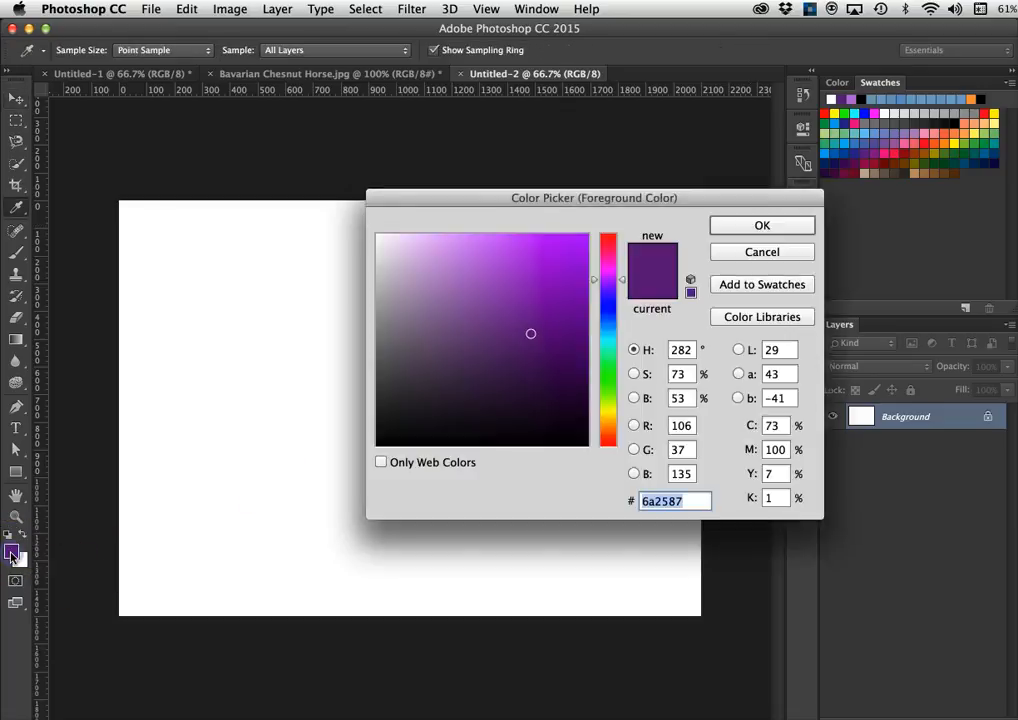
left_click(758, 254)
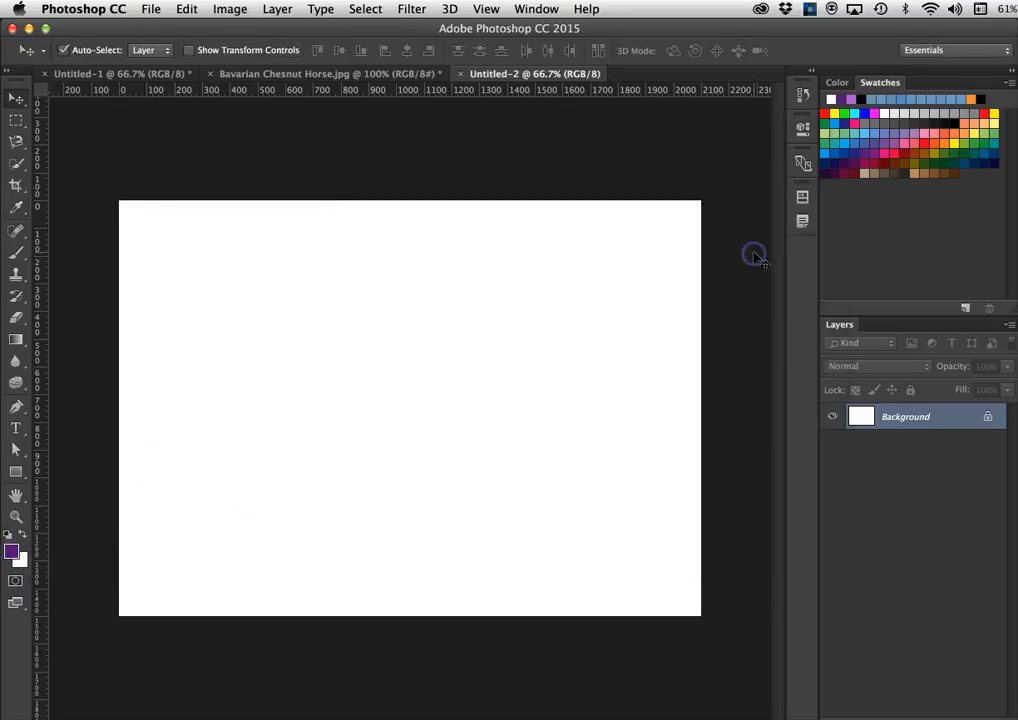
- Pick pink from the Swatches and brush a faint 25%-opacity pink stroke from the canvas's left edge
left_click(926, 133)
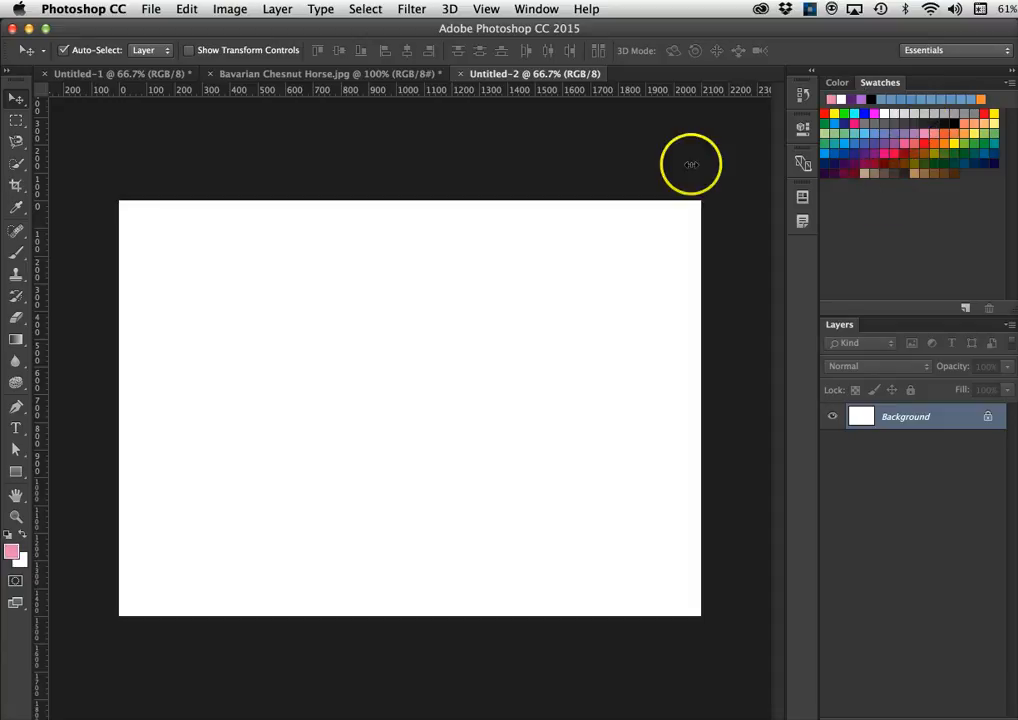
left_click(21, 258)
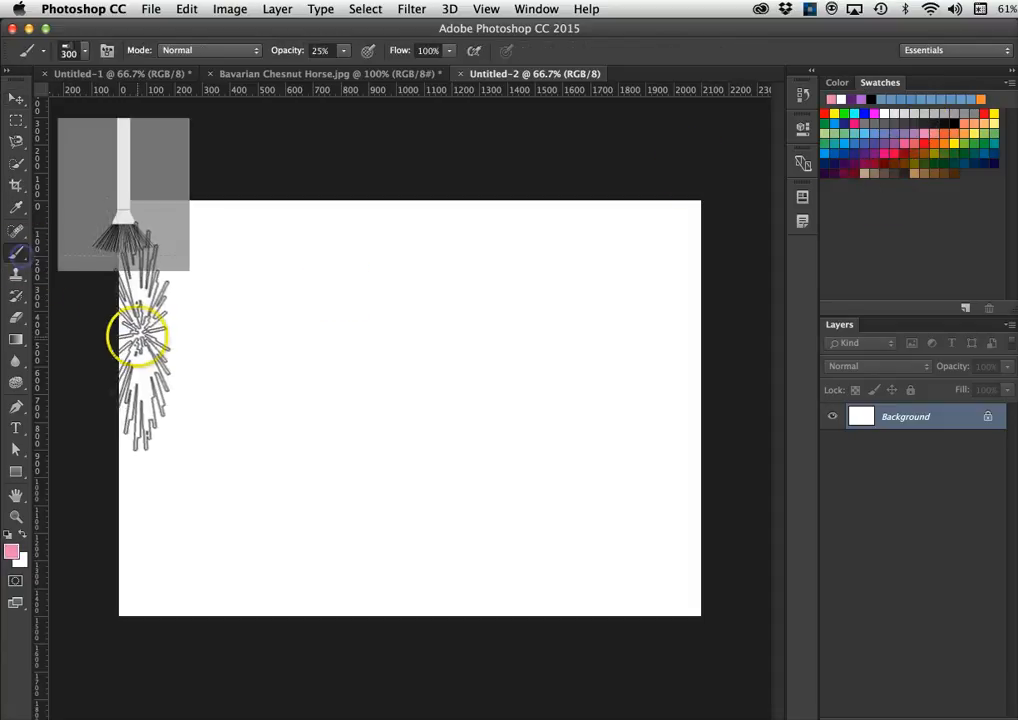
mouse_move(136, 334)
left_mouse_down()
mouse_move(198, 341)
mouse_move(209, 364)
mouse_move(438, 418)
left_mouse_up()
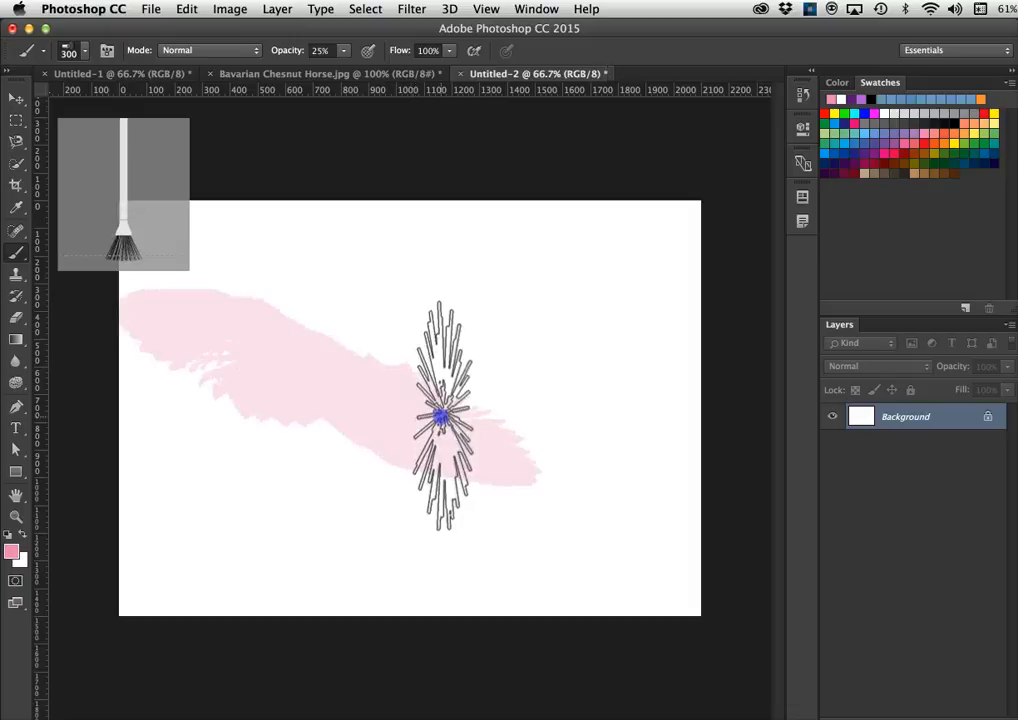
- Switch to a round hard brush tip and paint a pink stroke over the first one
left_click(86, 55)
left_click(114, 213)
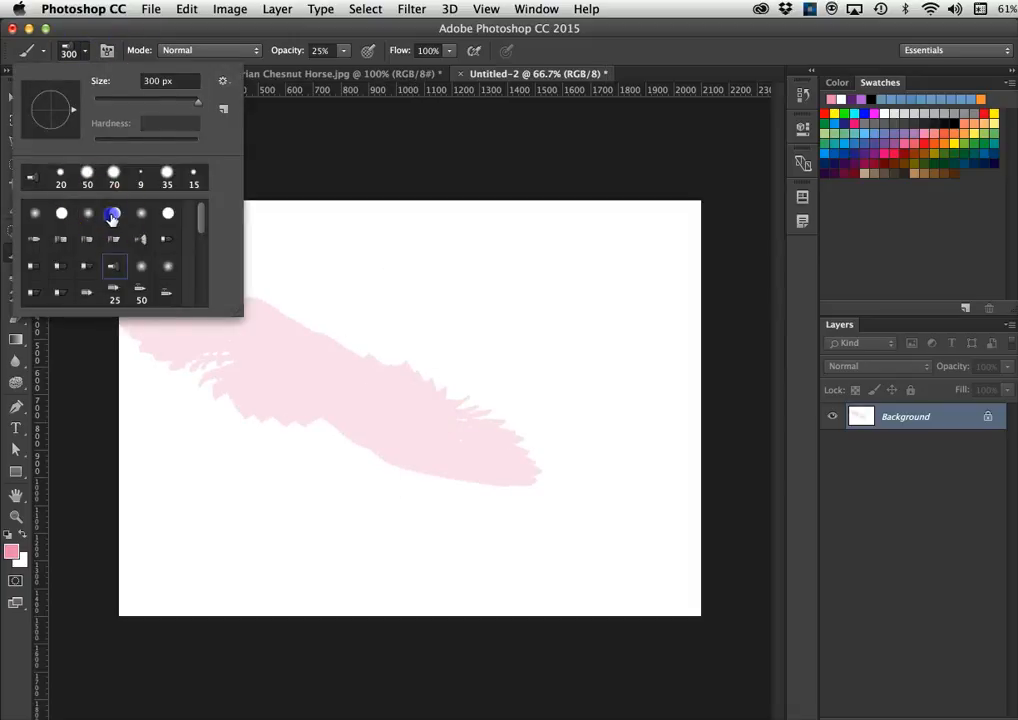
mouse_move(260, 355)
left_mouse_down()
mouse_move(313, 329)
mouse_move(432, 422)
left_mouse_up()
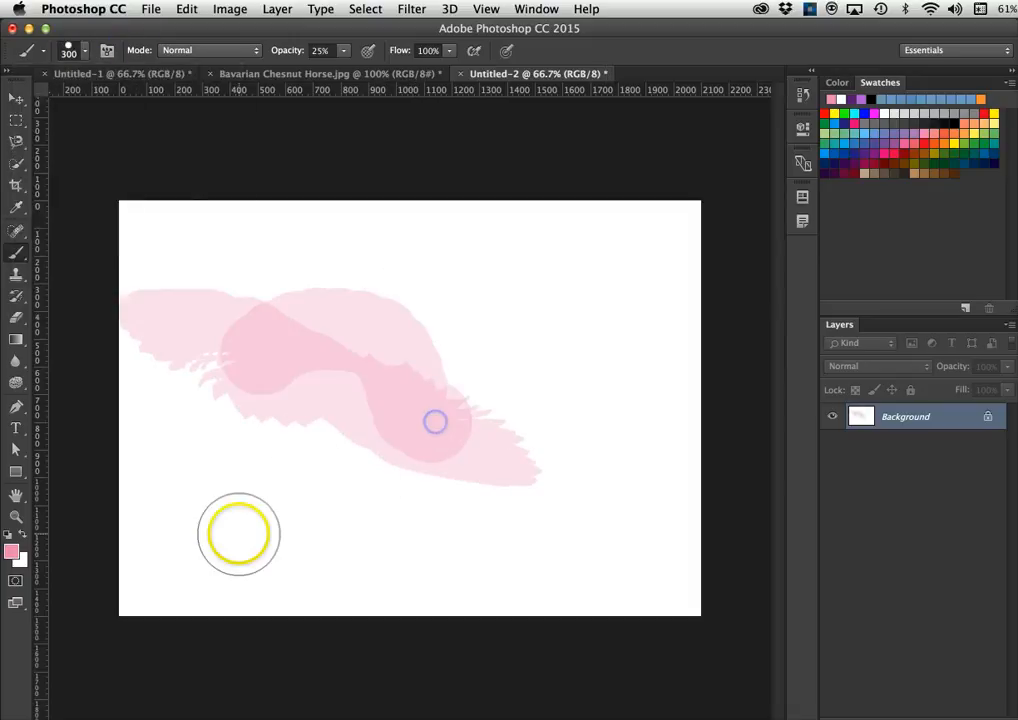
- Raise brush opacity to 100% and paint an opaque pink curve near the canvas centre
left_click(341, 51)
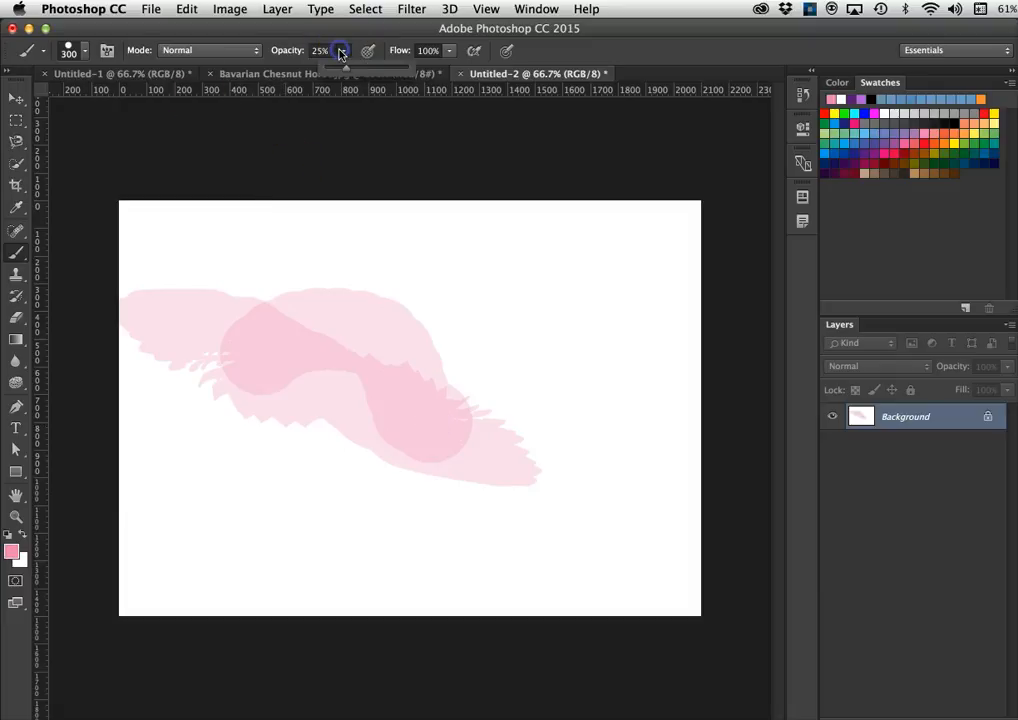
left_click(449, 75)
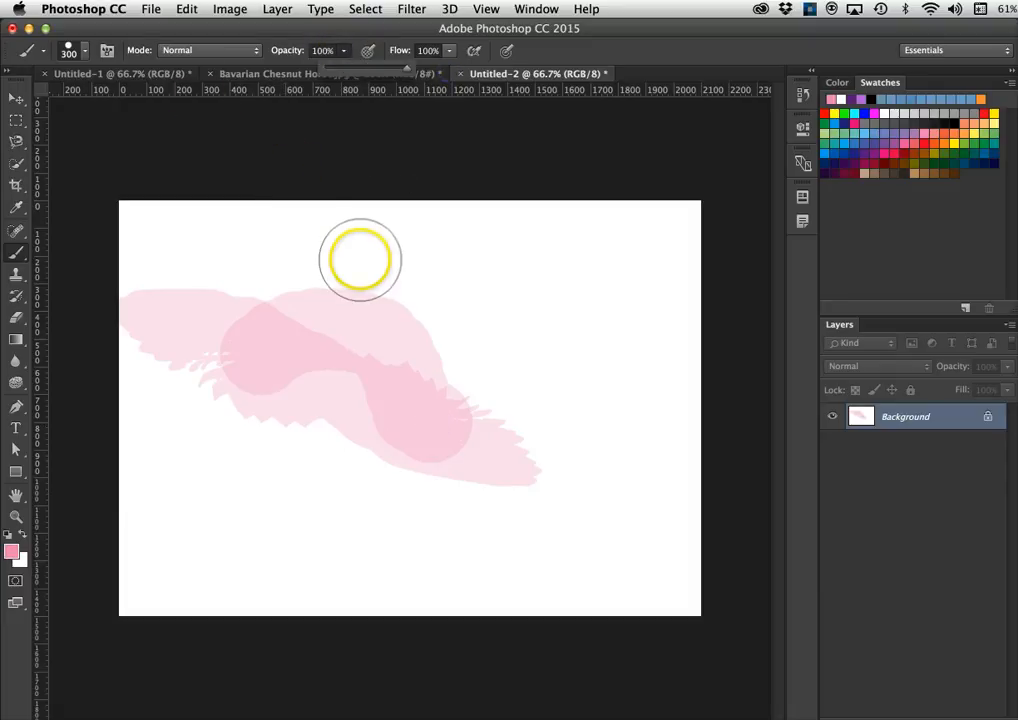
mouse_move(357, 295)
left_mouse_down()
mouse_move(413, 288)
mouse_move(460, 413)
left_mouse_up()
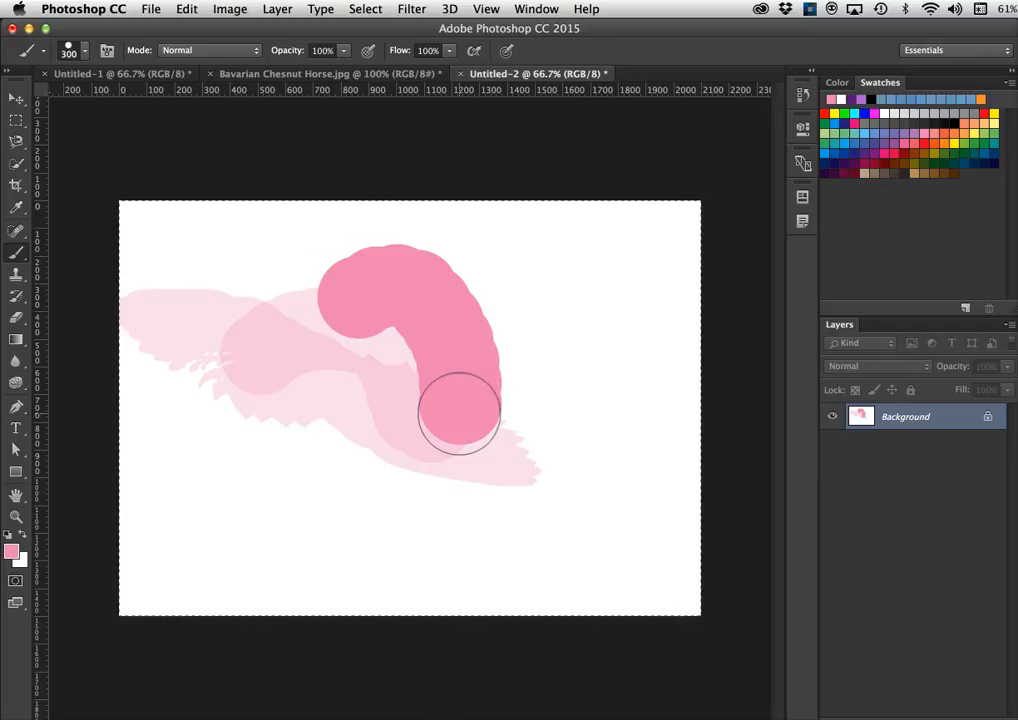
- Fill the canvas with the white Background Color using Shift+Backspace, erasing all pink strokes
key("shift+BackSpace")
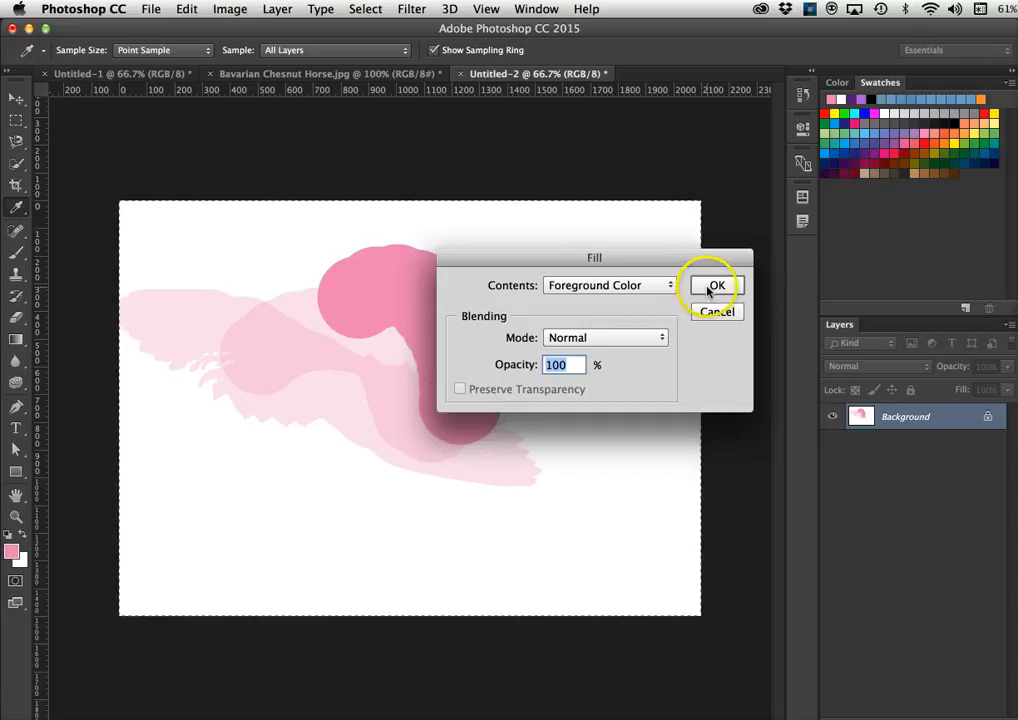
left_click(607, 288)
left_click(605, 299)
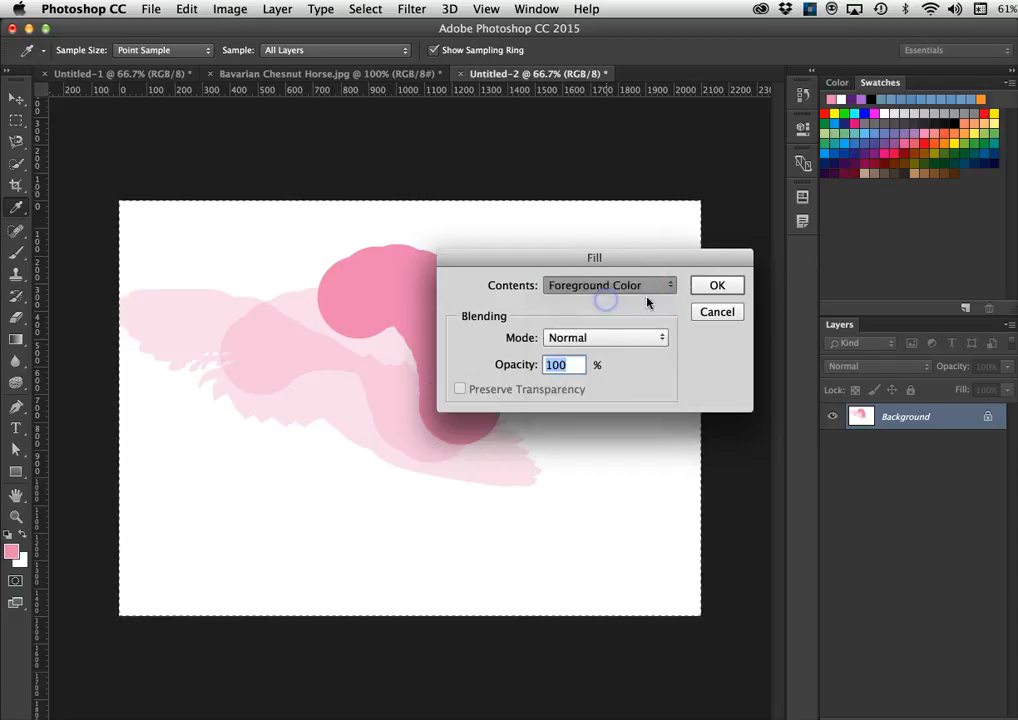
left_click(716, 286)
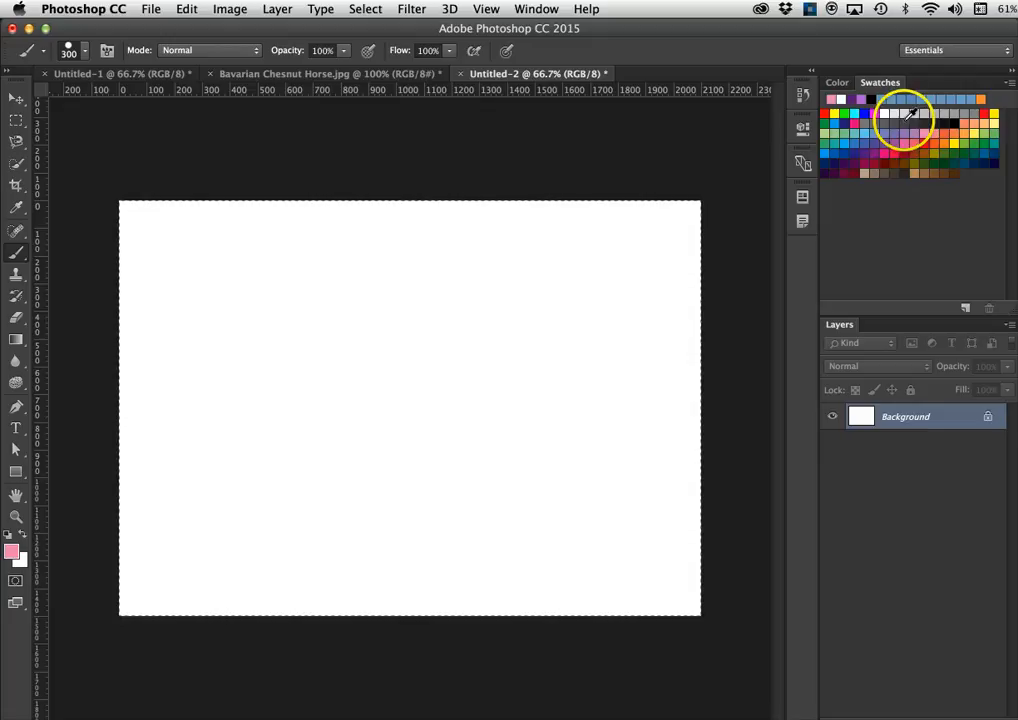
- Set the foreground colour to dark teal 356f7c and brush a thick teal curve across the canvas middle
left_click(11, 553)
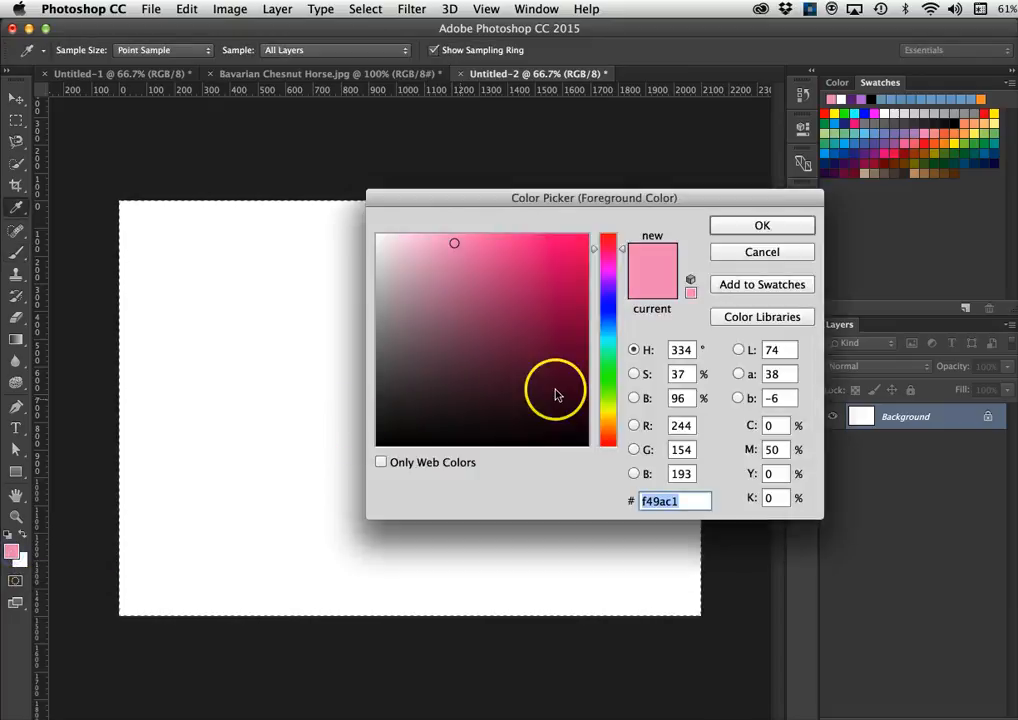
left_click(610, 338)
left_click(519, 356)
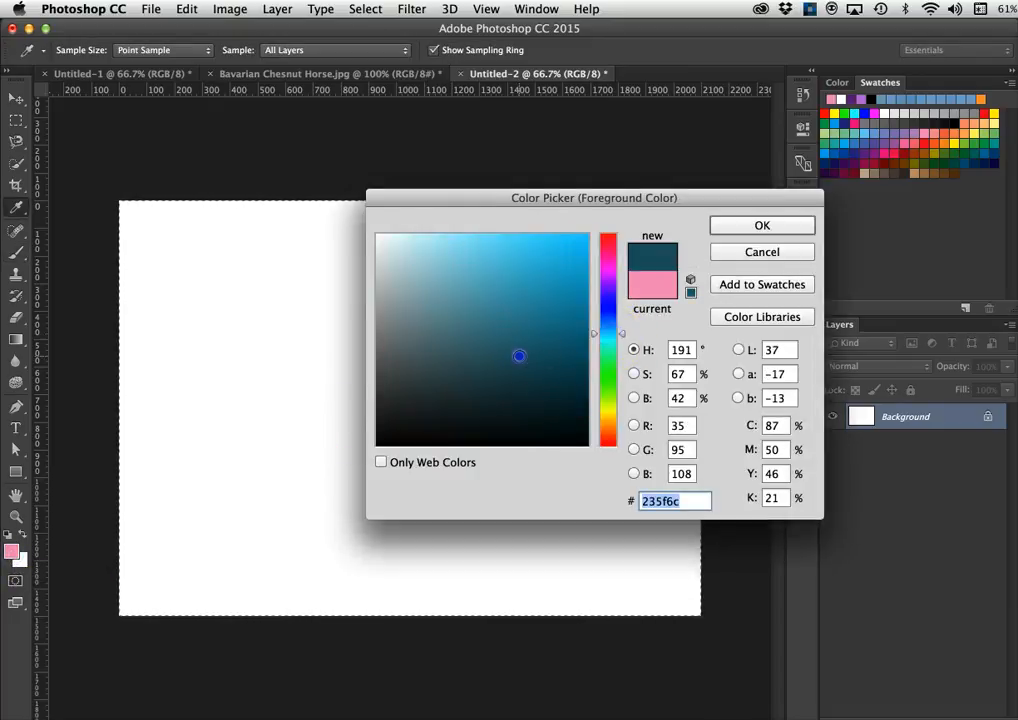
left_click(501, 290)
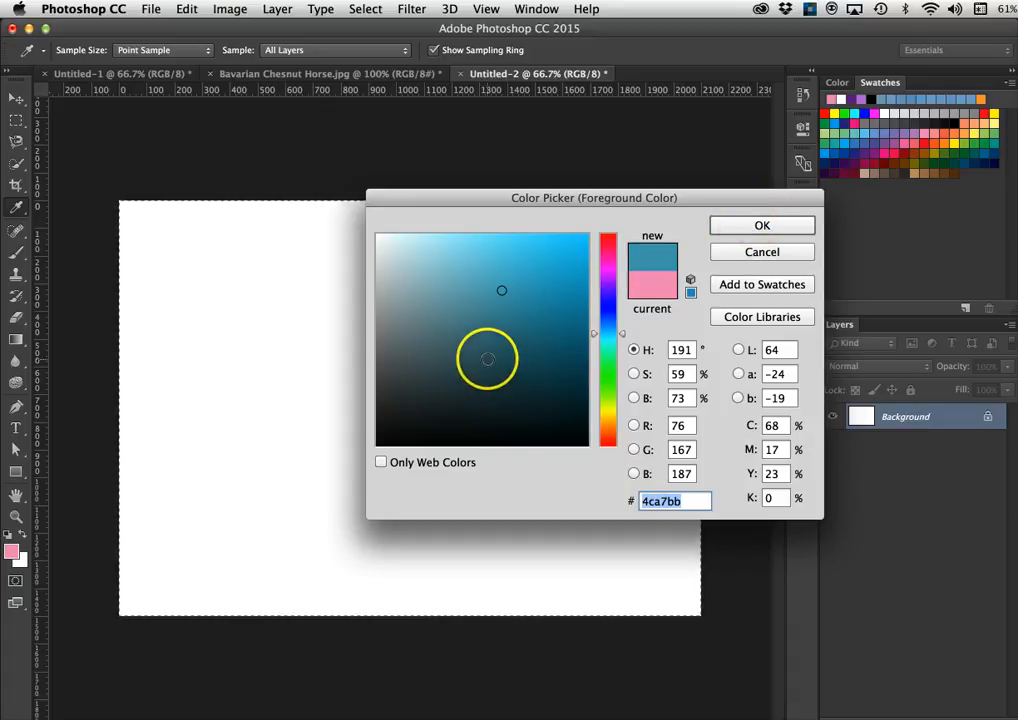
left_click(498, 343)
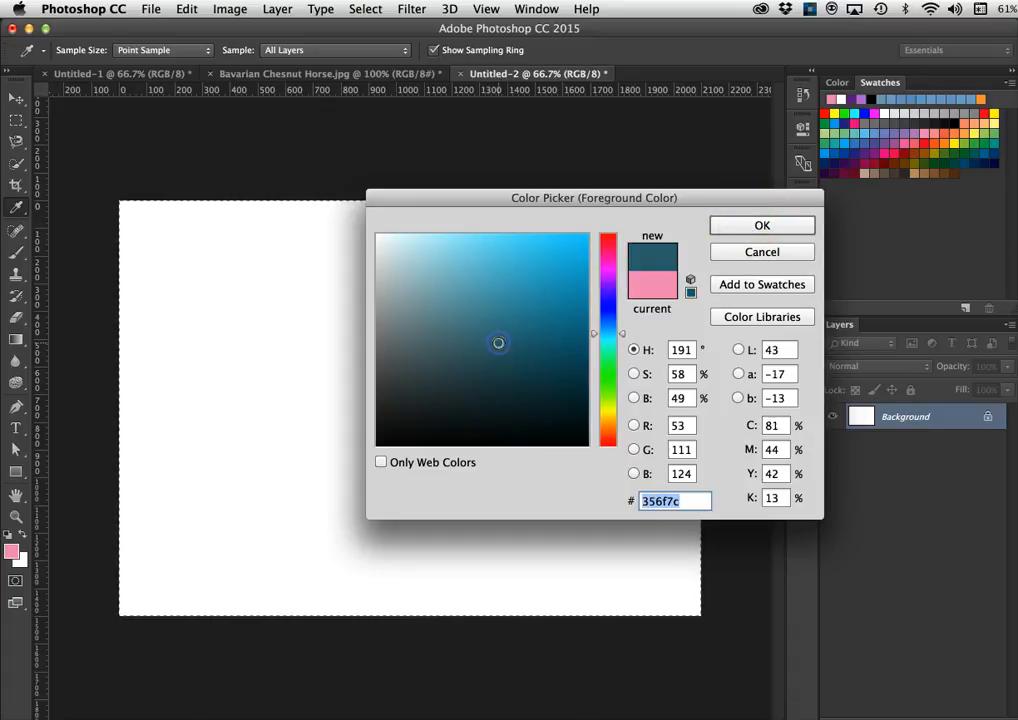
left_click(748, 227)
key("b")
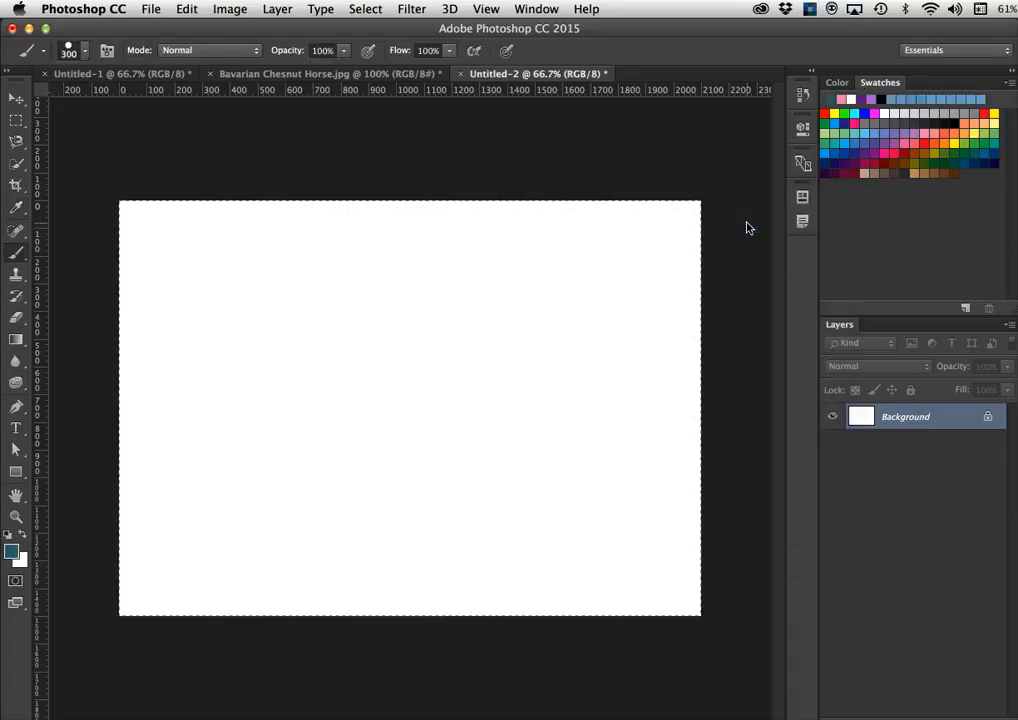
left_click_drag(282, 339, 459, 417)
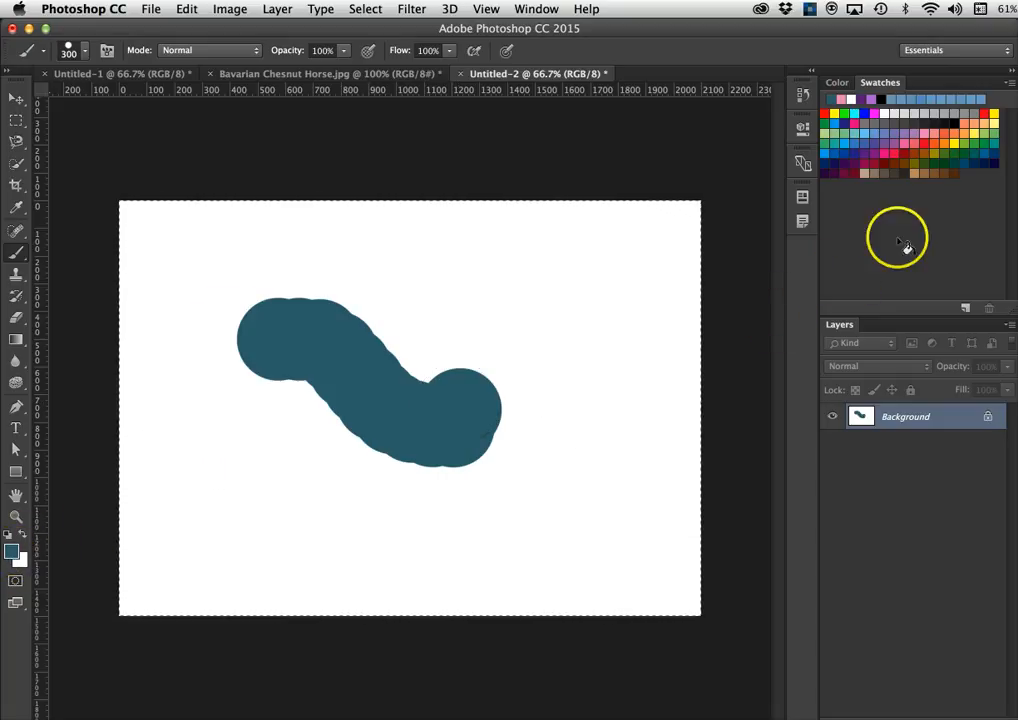
- Save the teal as a new 'Teal' swatch, then reopen the foreground picker and keep 356f7c
left_click(976, 184)
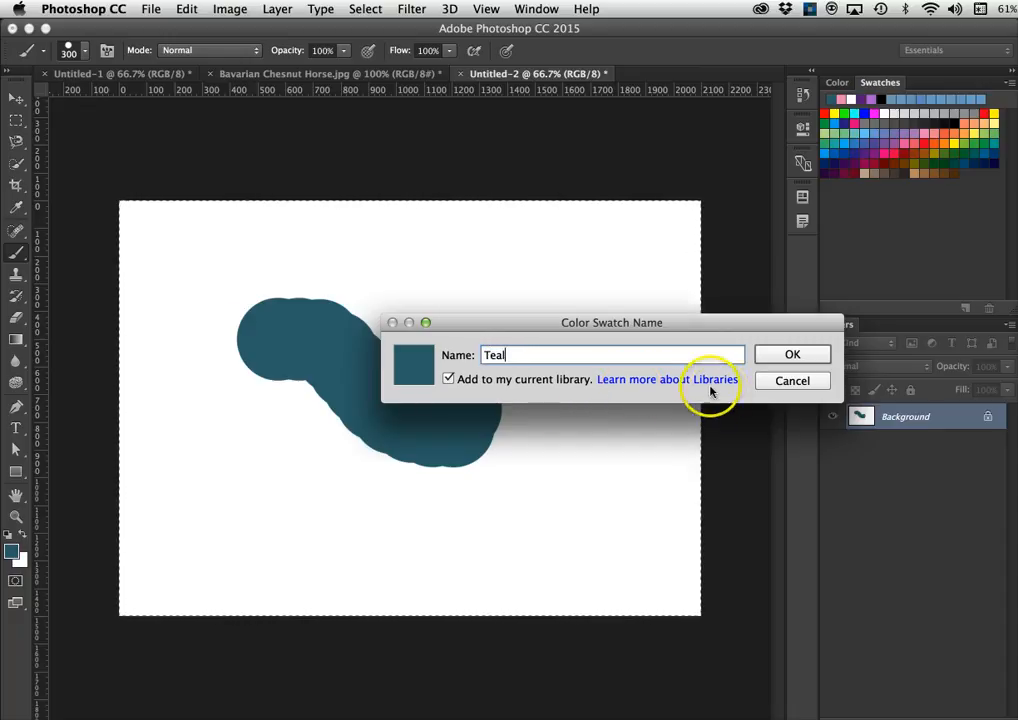
left_click(788, 354)
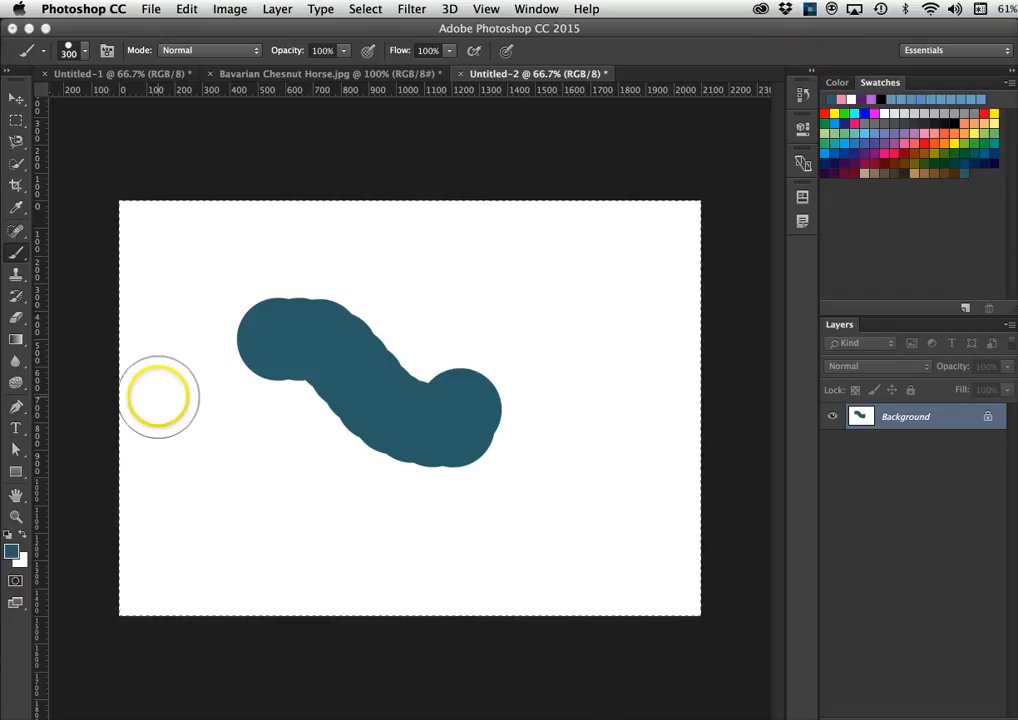
left_click(12, 551)
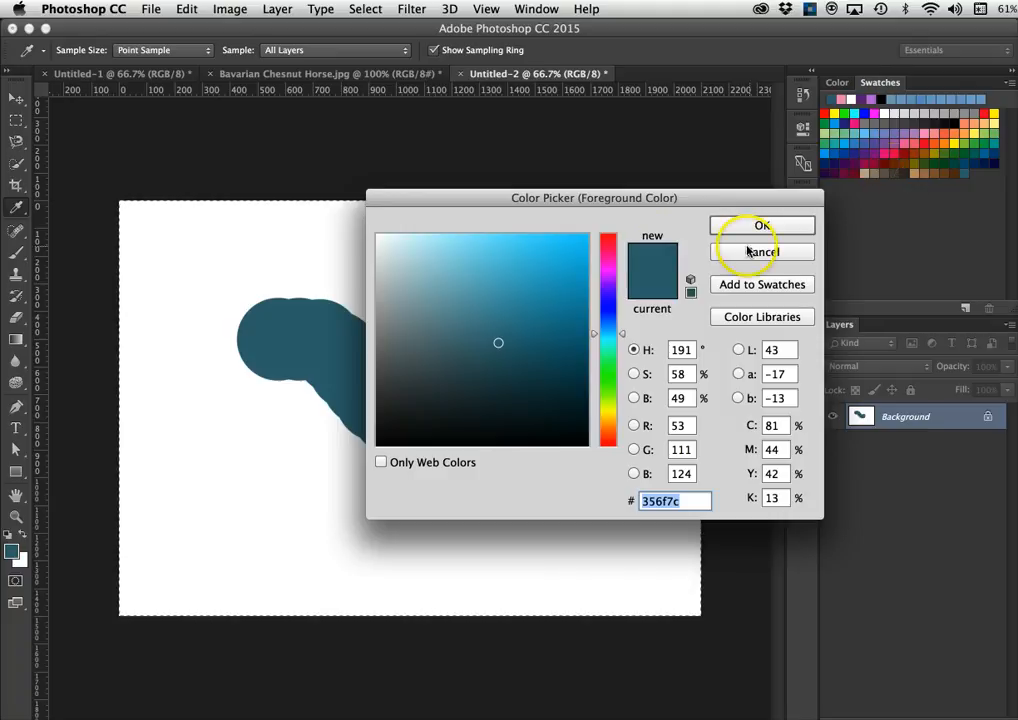
left_click(758, 224)
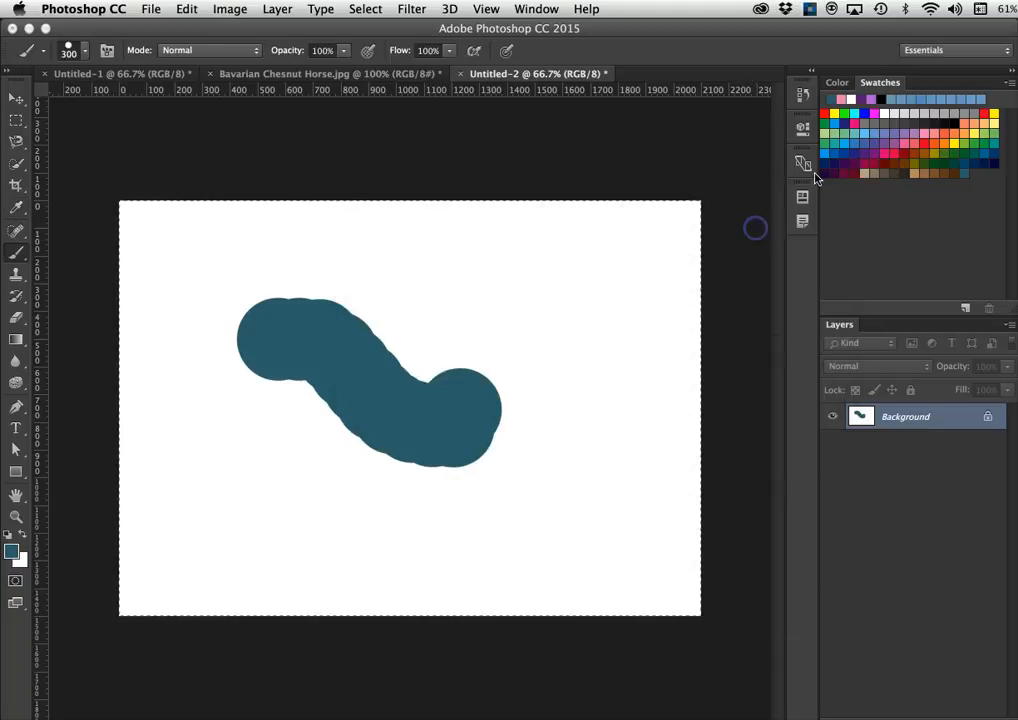
- Try several spectrum hues, settle on orange (R255 G134 B6), and paint an orange stroke over the teal
left_click(831, 84)
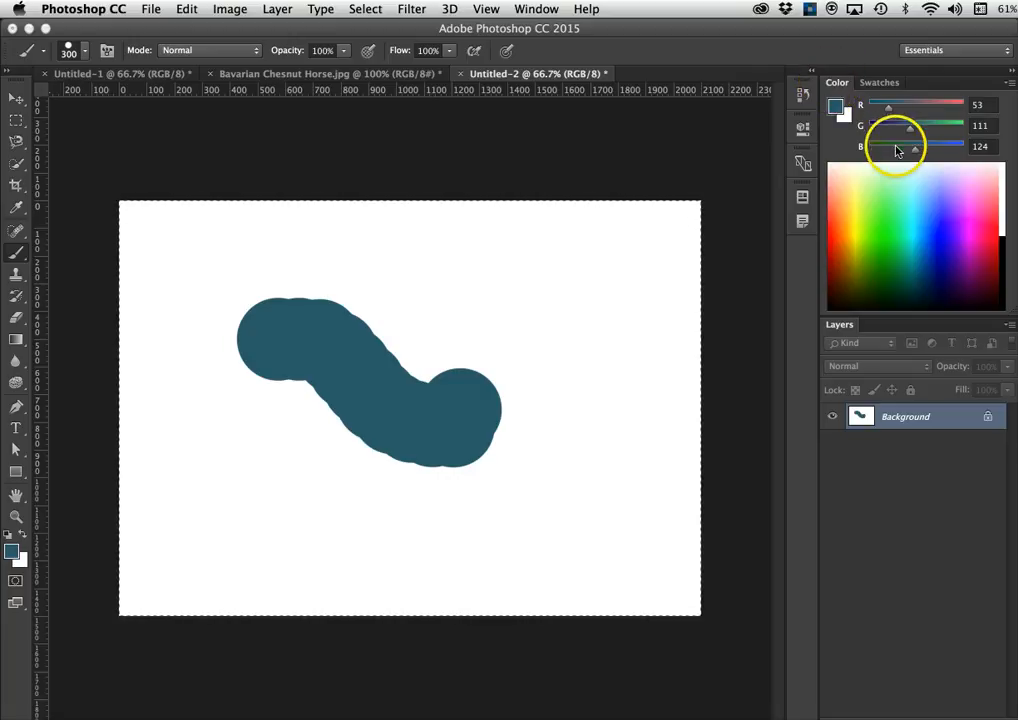
left_click(922, 211)
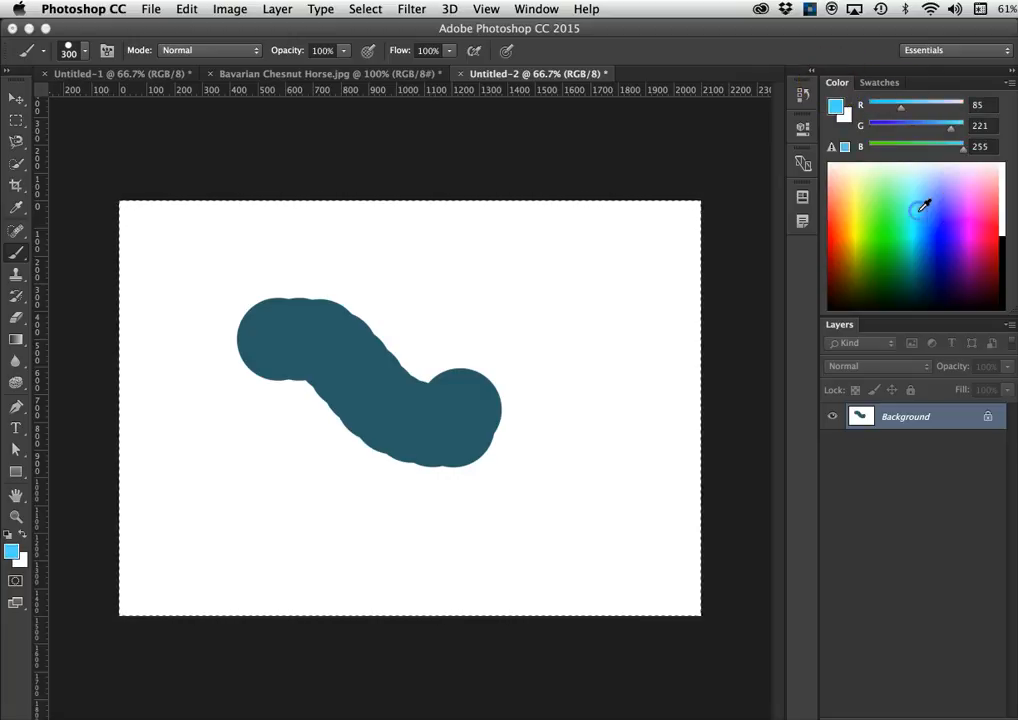
left_click(860, 181)
left_click(859, 210)
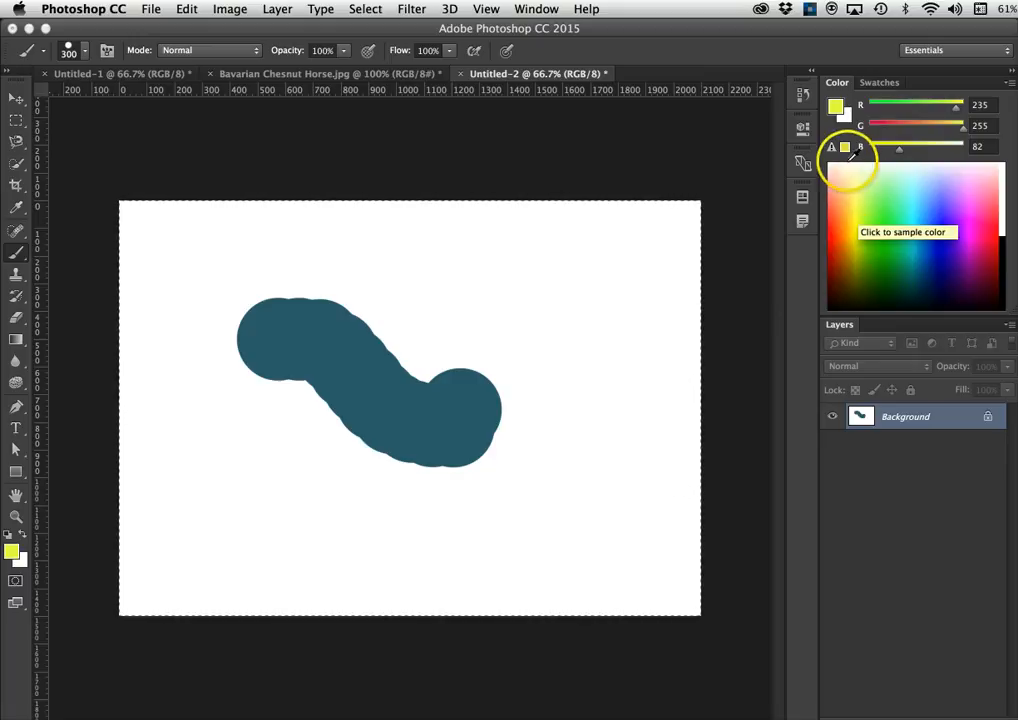
left_click(879, 210)
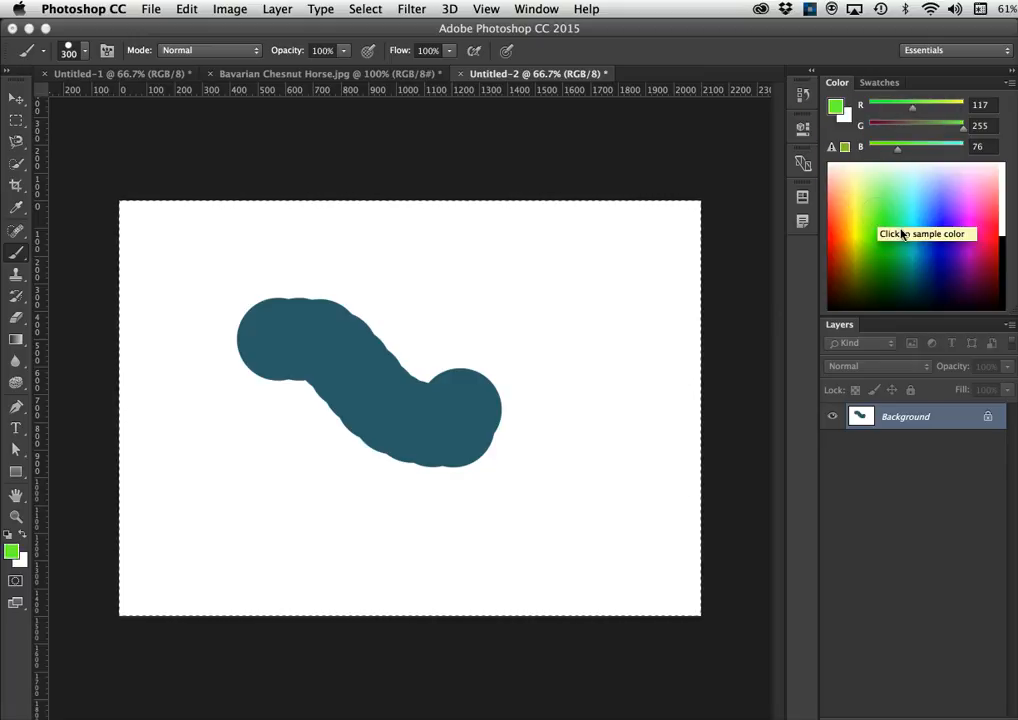
left_click(843, 233)
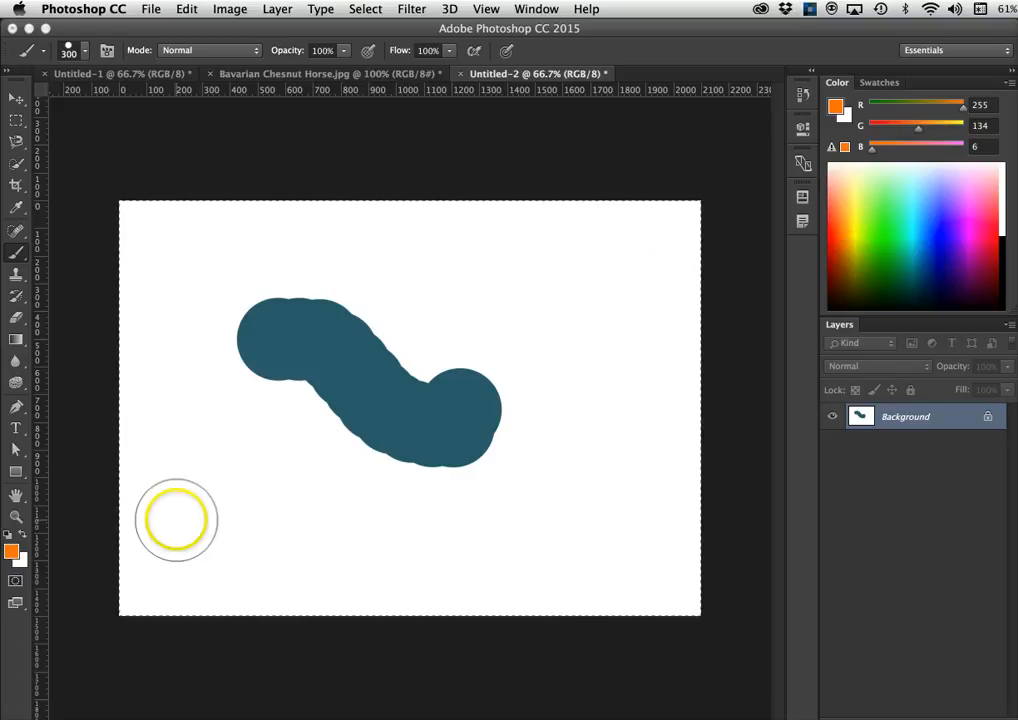
mouse_move(203, 433)
left_mouse_down()
mouse_move(266, 422)
mouse_move(442, 453)
mouse_move(420, 393)
mouse_move(394, 423)
mouse_move(425, 410)
left_mouse_up()
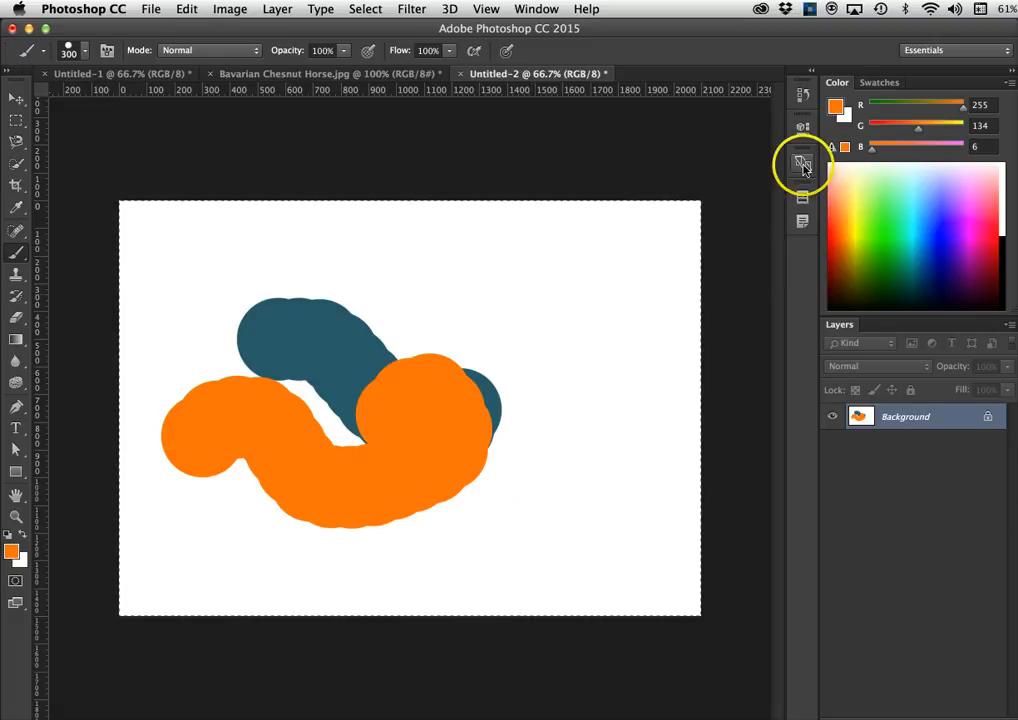
- Add the current orange to the Swatches panel as a new swatch named 'Orange'
left_click(881, 85)
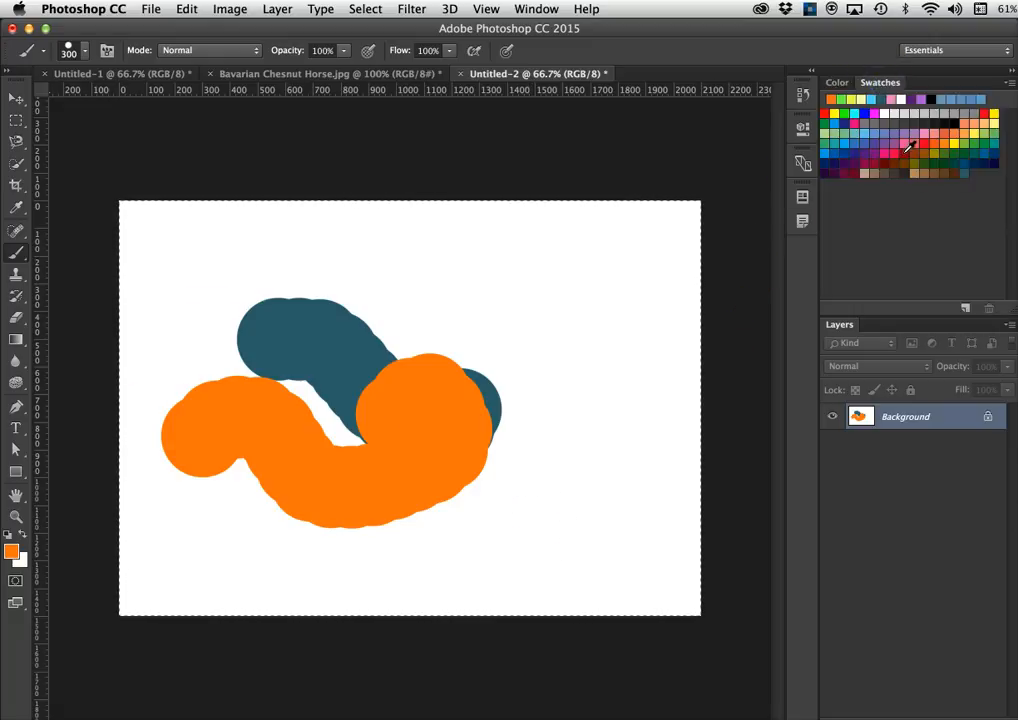
left_click(982, 182)
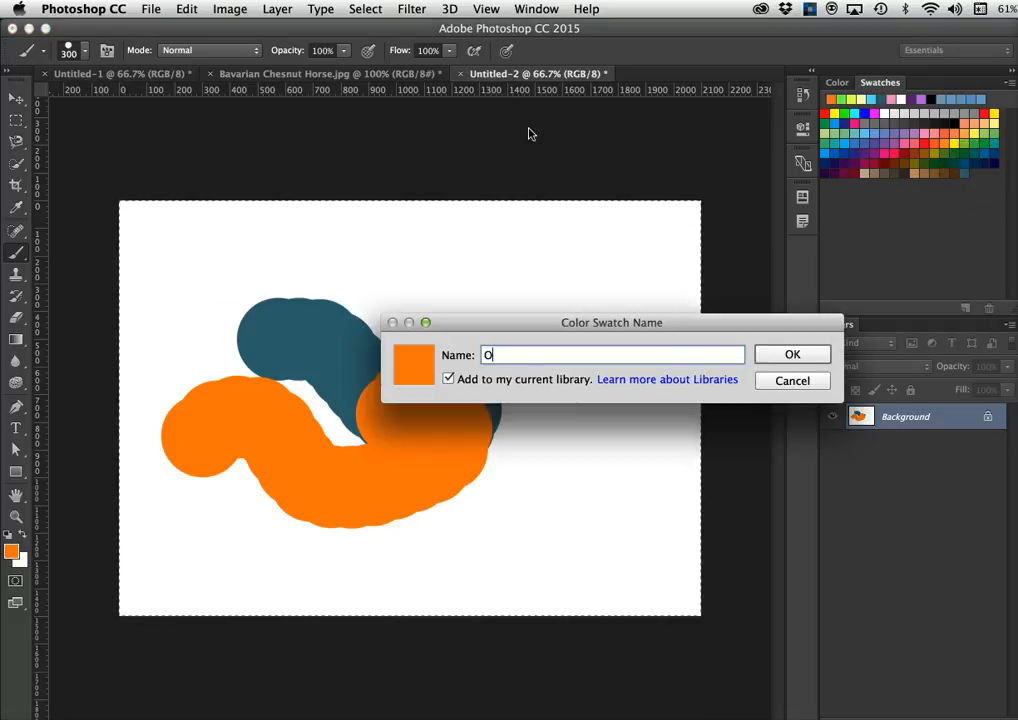
type("Orange")
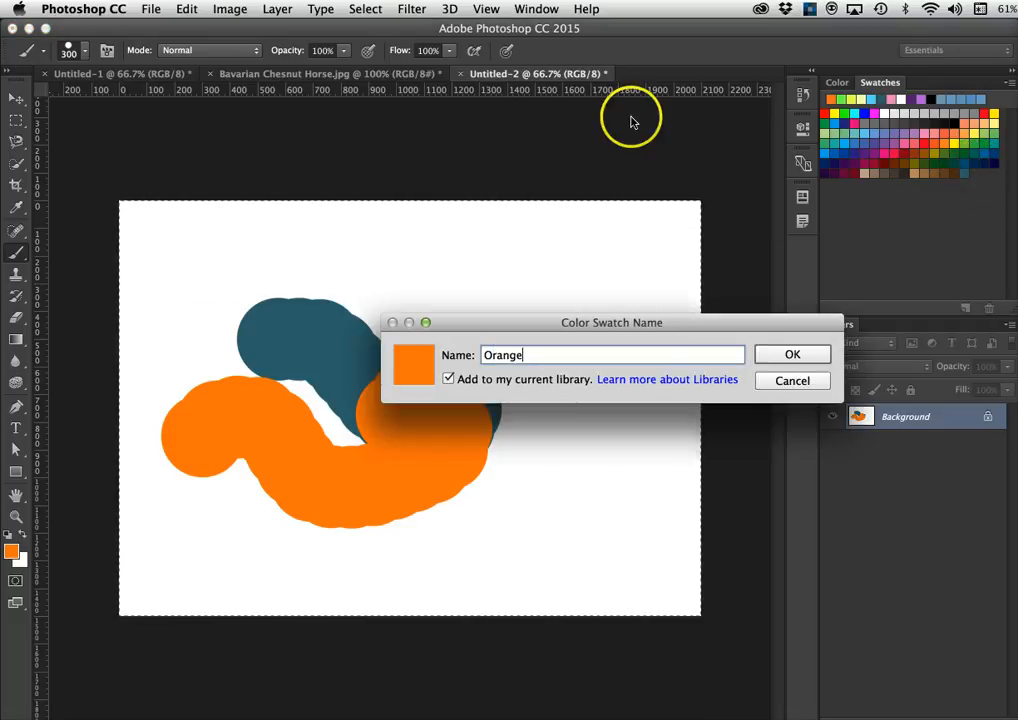
left_click(791, 355)
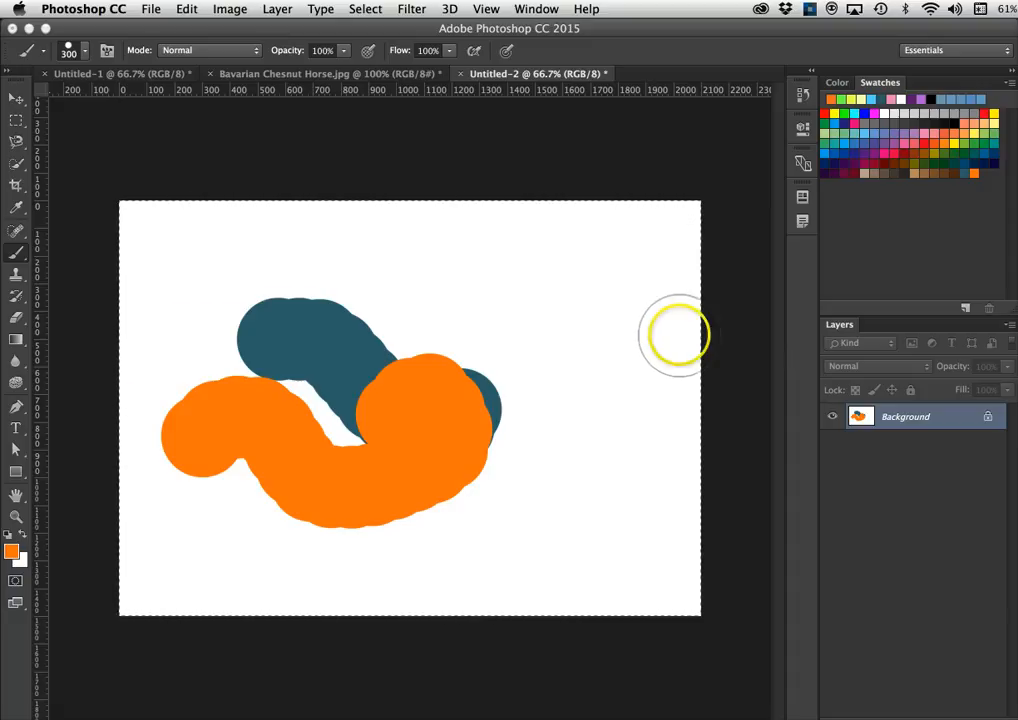
left_click(886, 83)
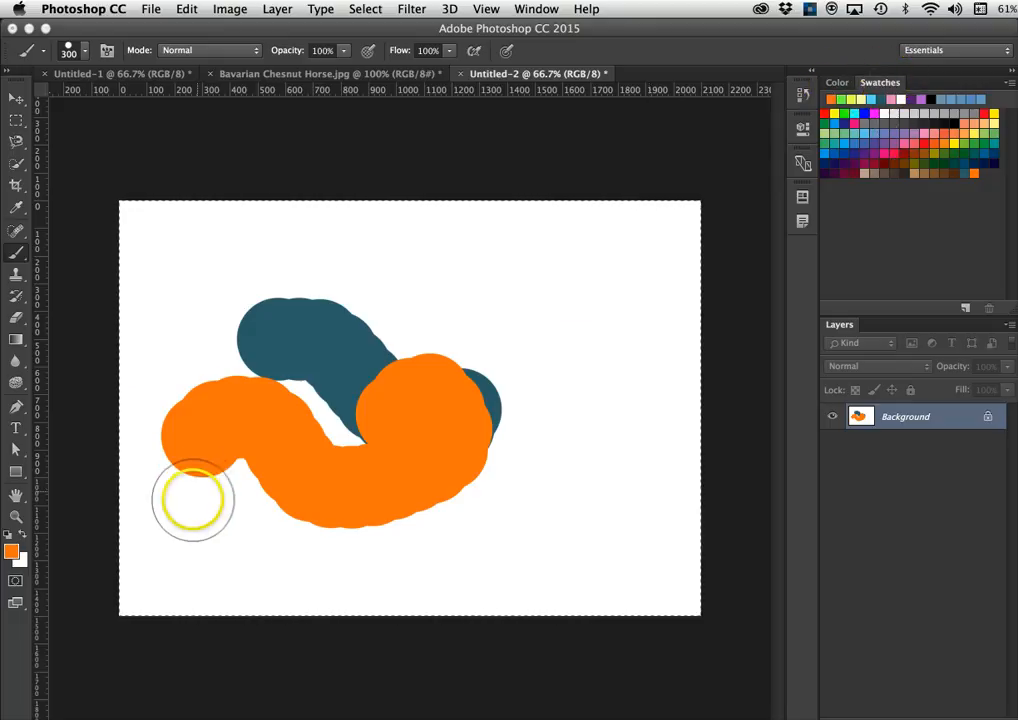
- Check the foreground colour and Color panel, keeping orange, and return to the Swatches grid
left_click(12, 551)
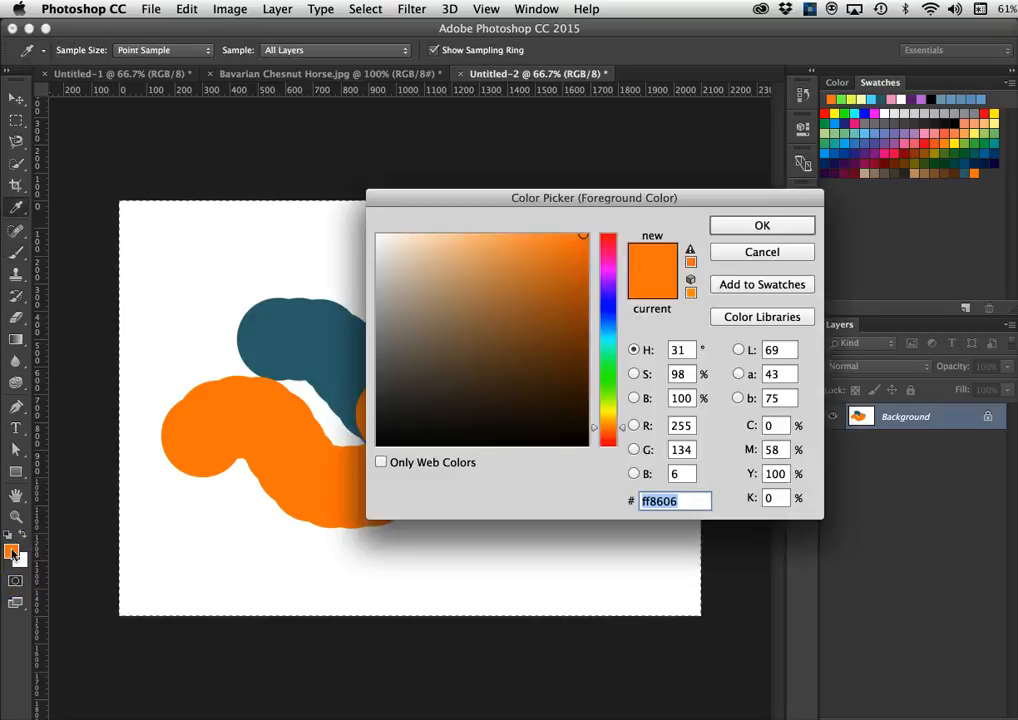
left_click(725, 226)
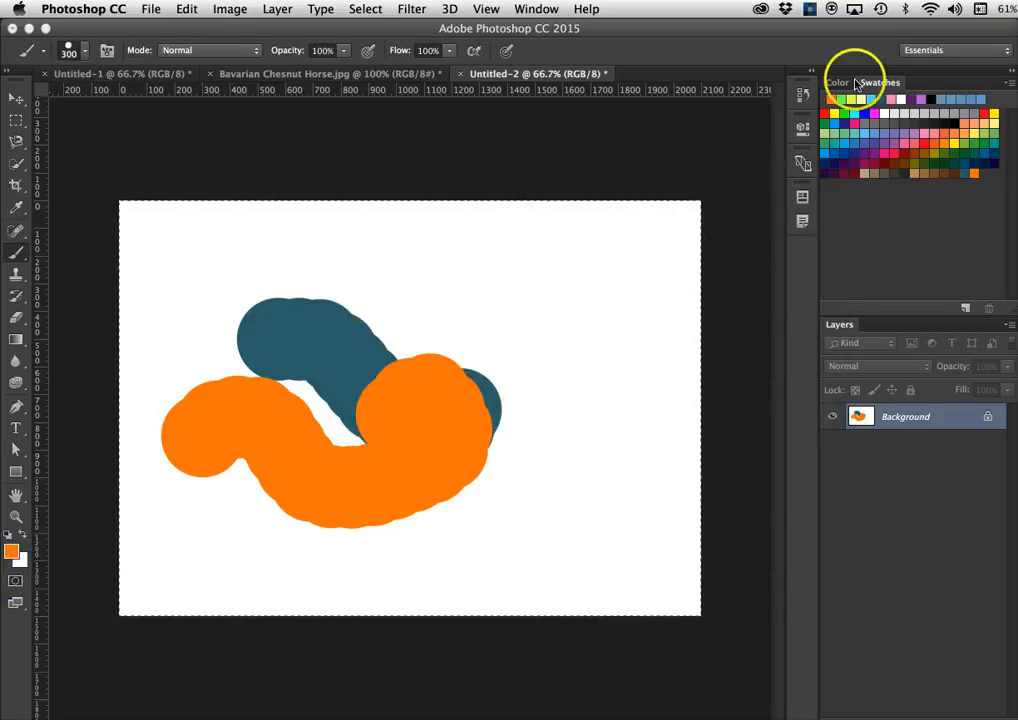
left_click(837, 83)
left_click(881, 84)
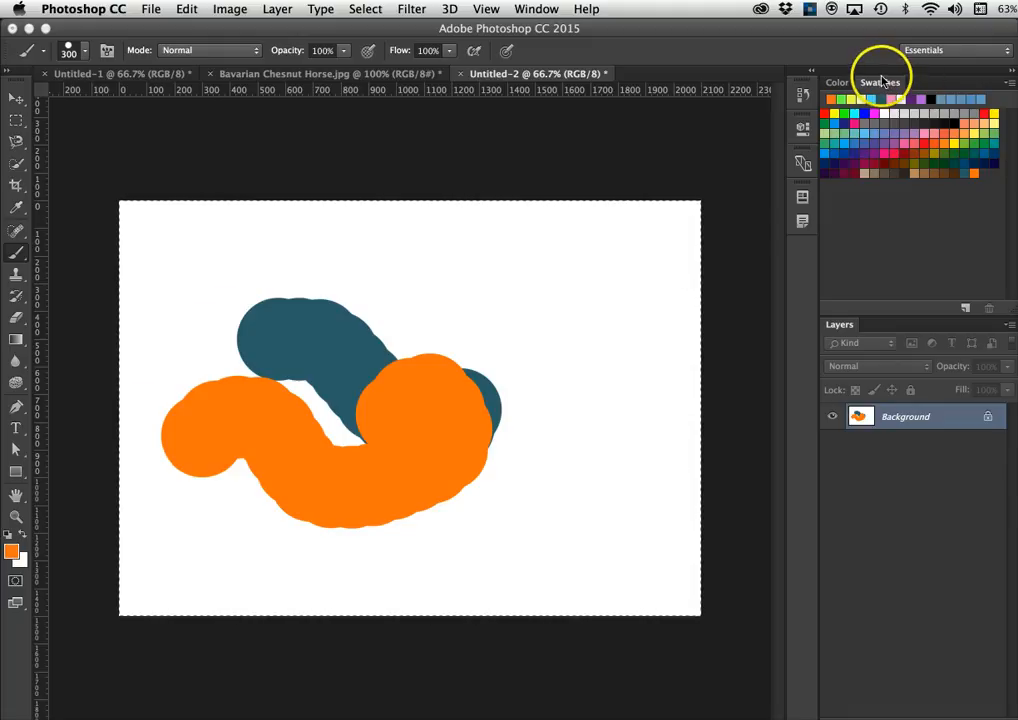
- Append the PANTONE+ Solid Coated library to the swatches and scroll through the new colours
left_click(1010, 85)
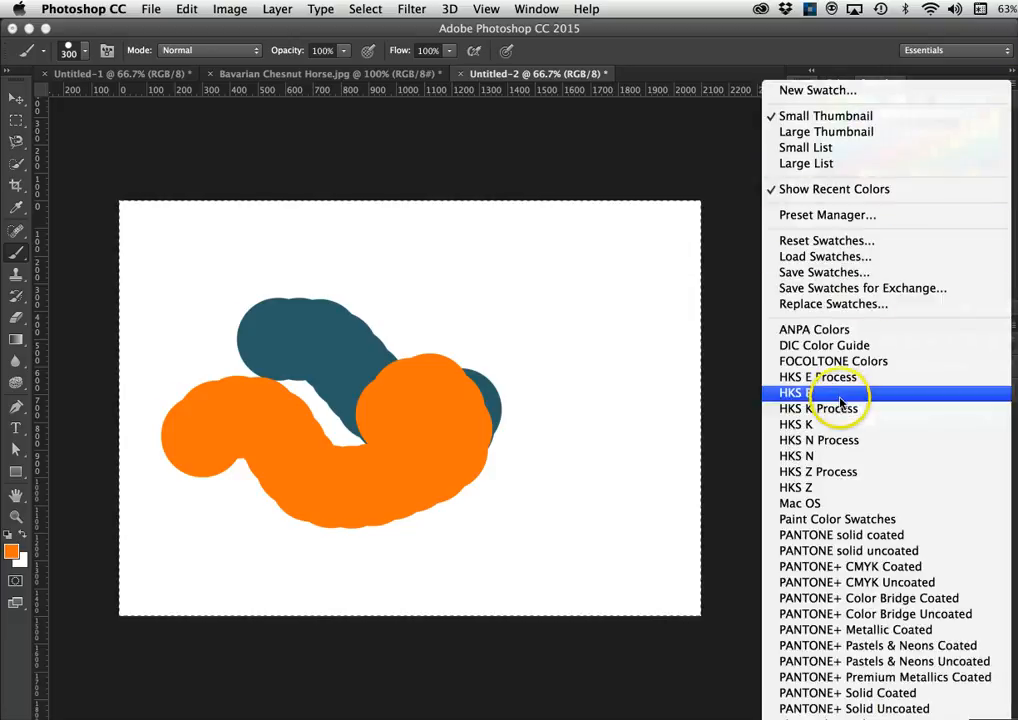
mouse_move(870, 717)
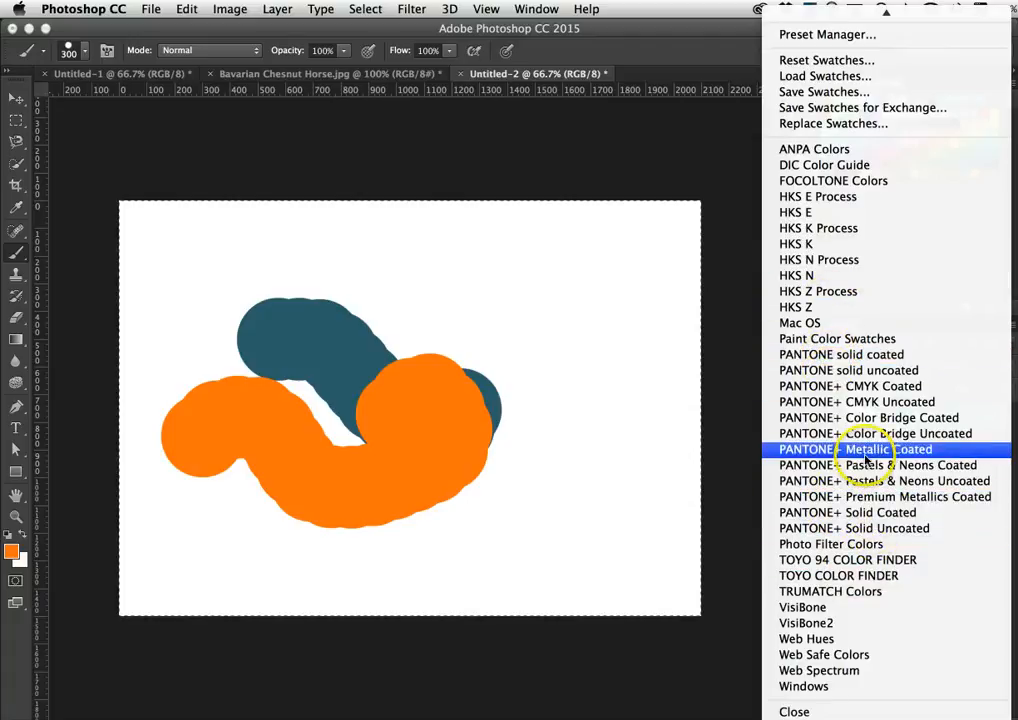
left_click(860, 513)
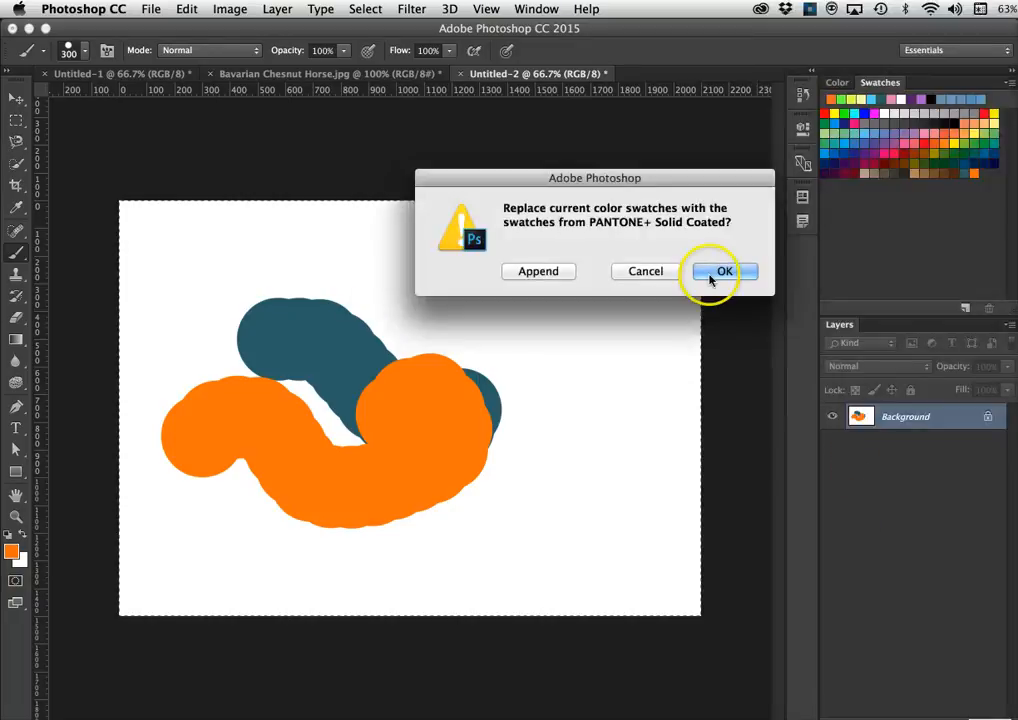
left_click(538, 271)
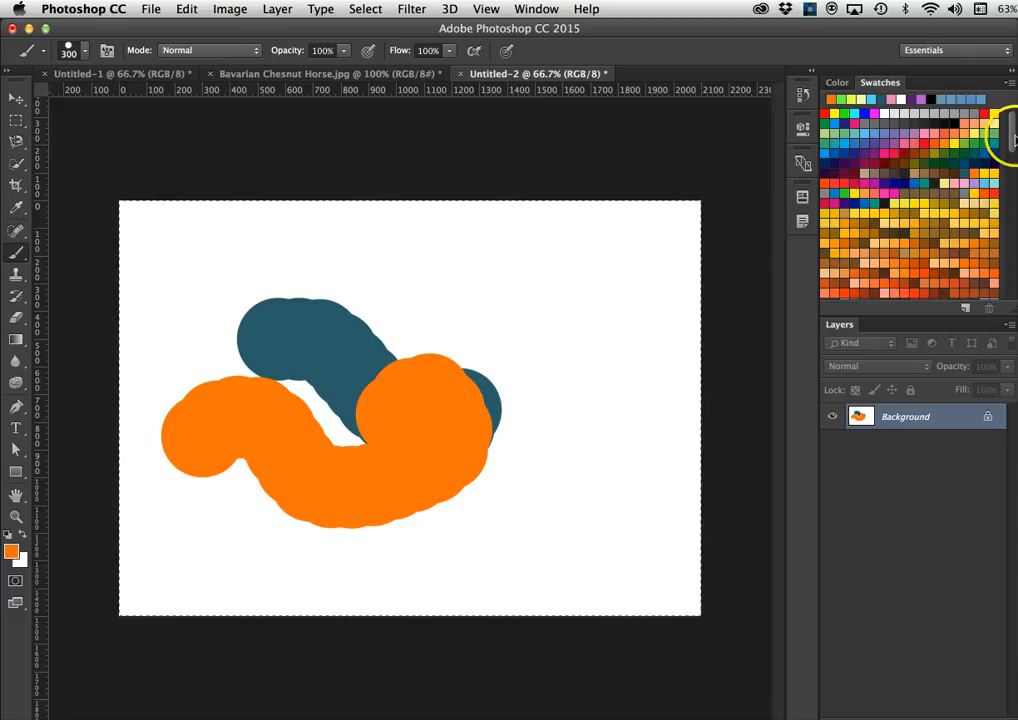
left_click_drag(1012, 136, 1006, 254)
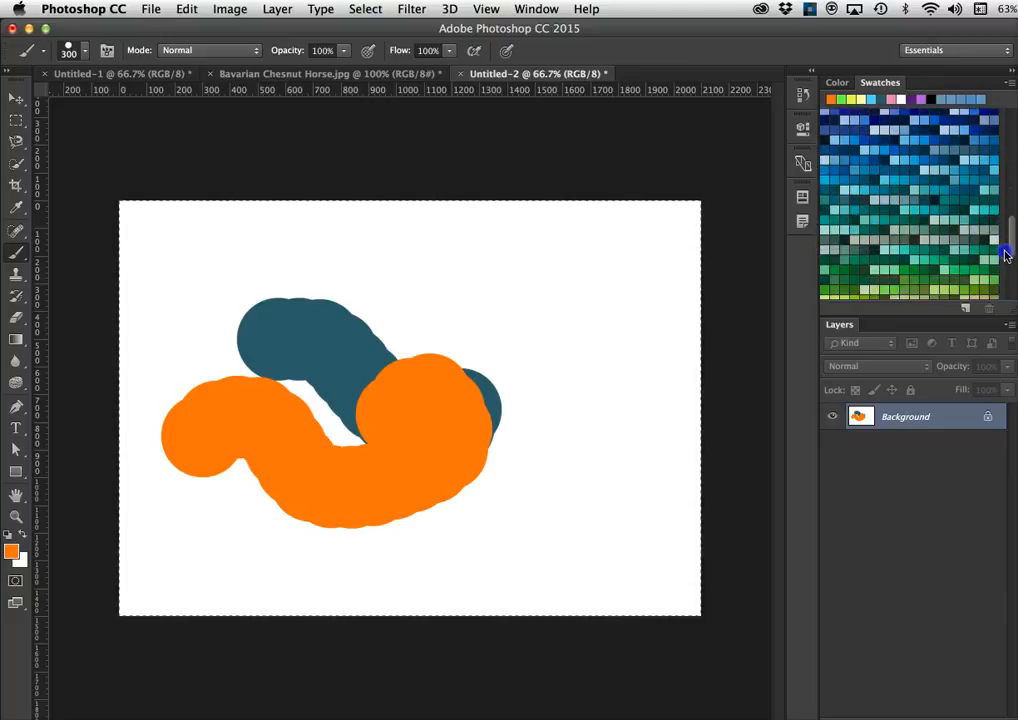
- Choose a green-teal PANTONE swatch, paint a green curve over the orange shape, and scroll swatches to the top
left_click(939, 256)
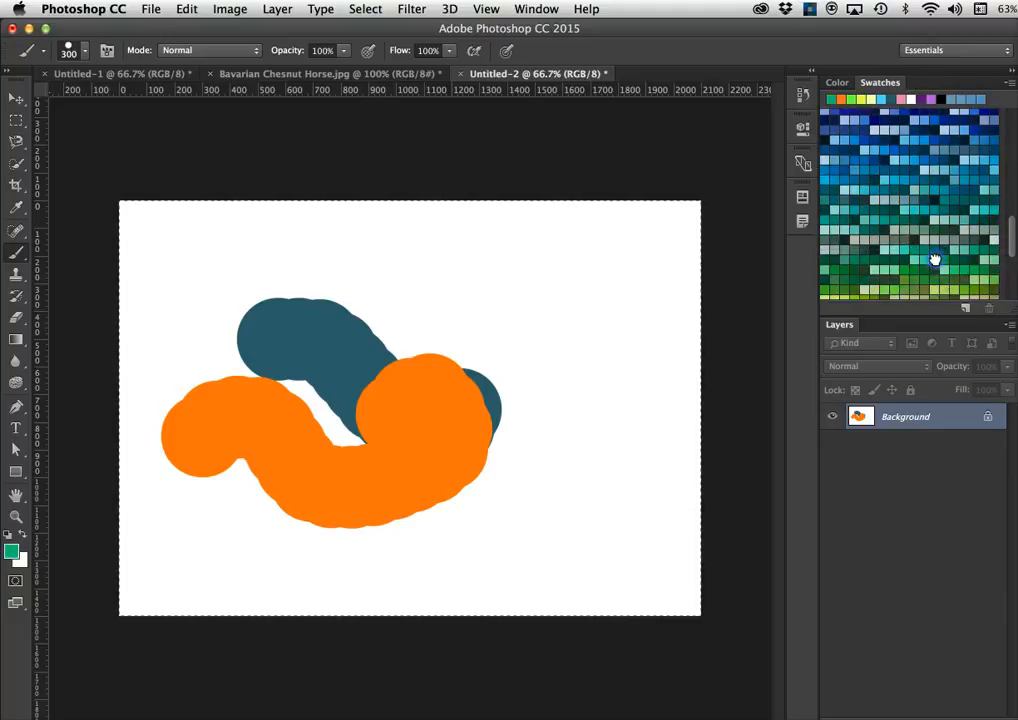
mouse_move(475, 303)
left_mouse_down()
mouse_move(445, 308)
mouse_move(431, 345)
mouse_move(455, 396)
mouse_move(493, 413)
mouse_move(515, 445)
mouse_move(560, 447)
left_mouse_up()
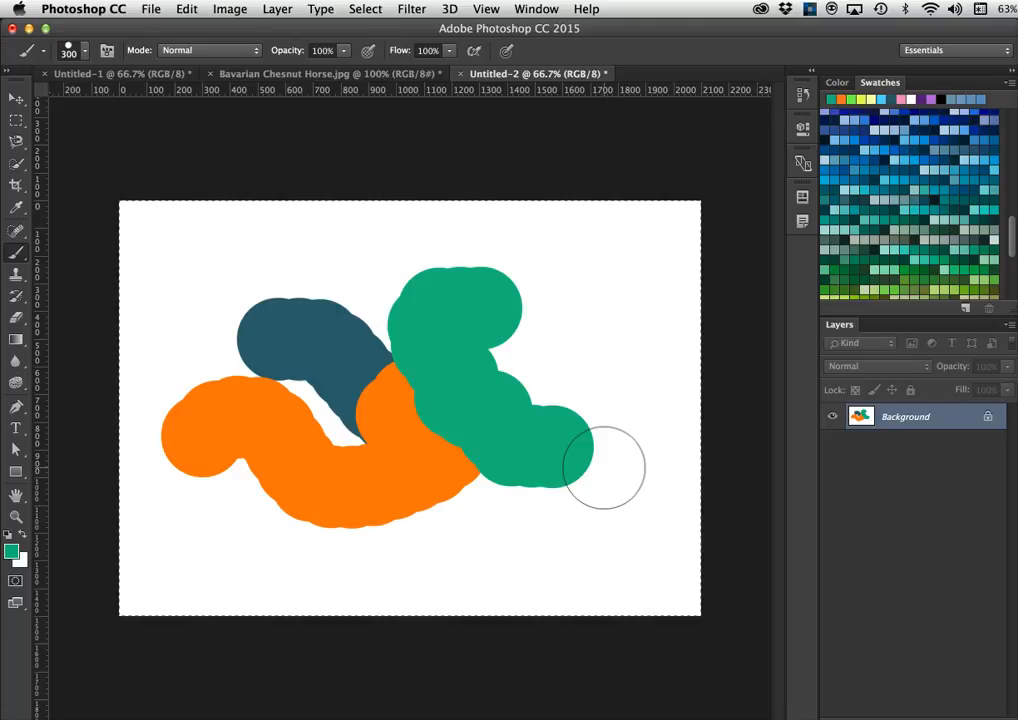
scroll(922, 216, "up", 10)
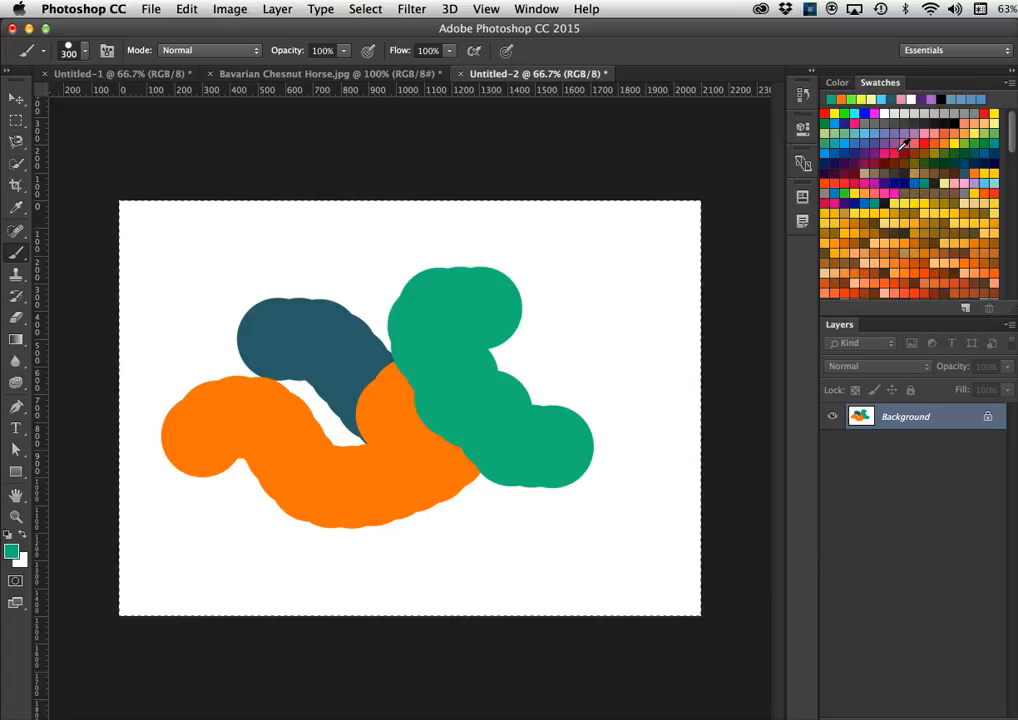
- Reset Swatches to the defaults, replacing the current set and discarding it with Don't Save
left_click(1011, 84)
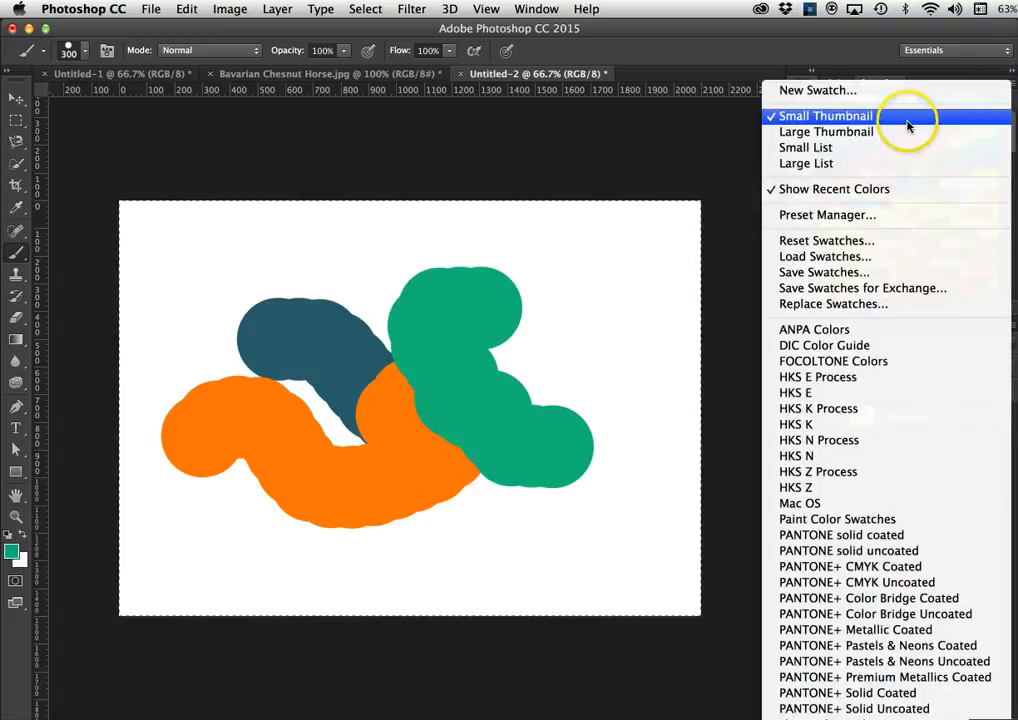
left_click(829, 242)
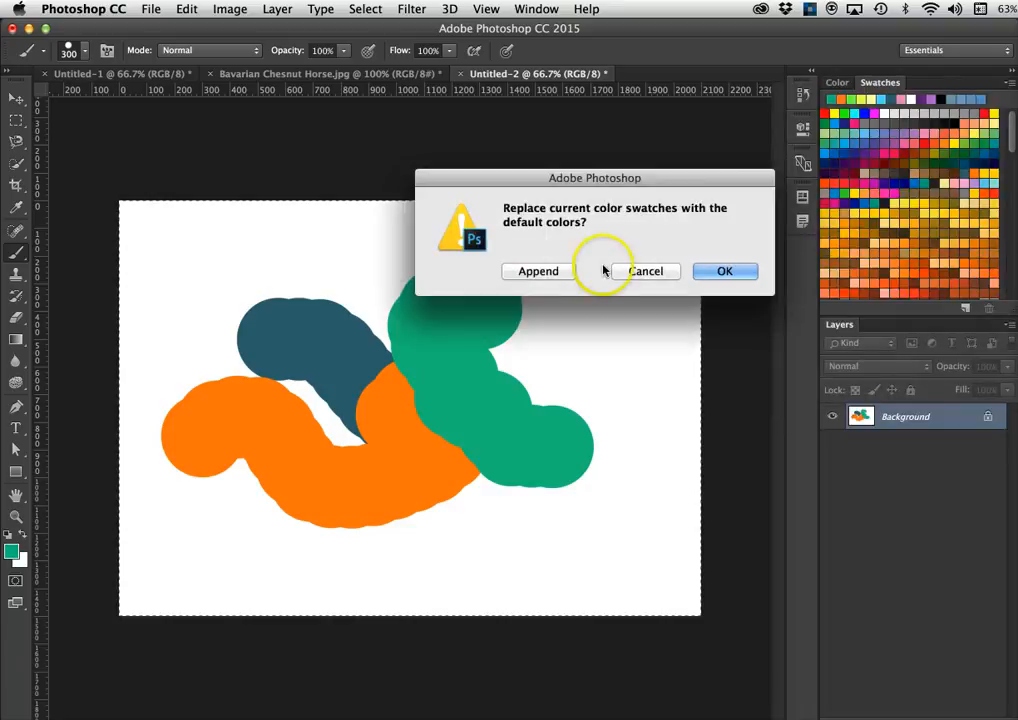
left_click(728, 272)
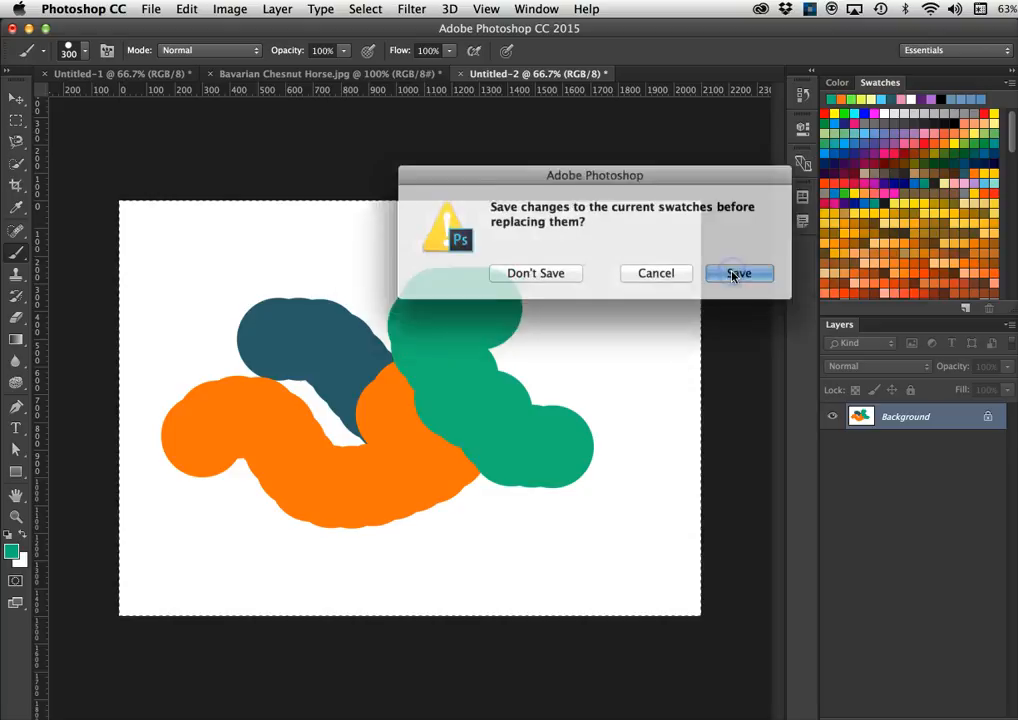
left_click(558, 272)
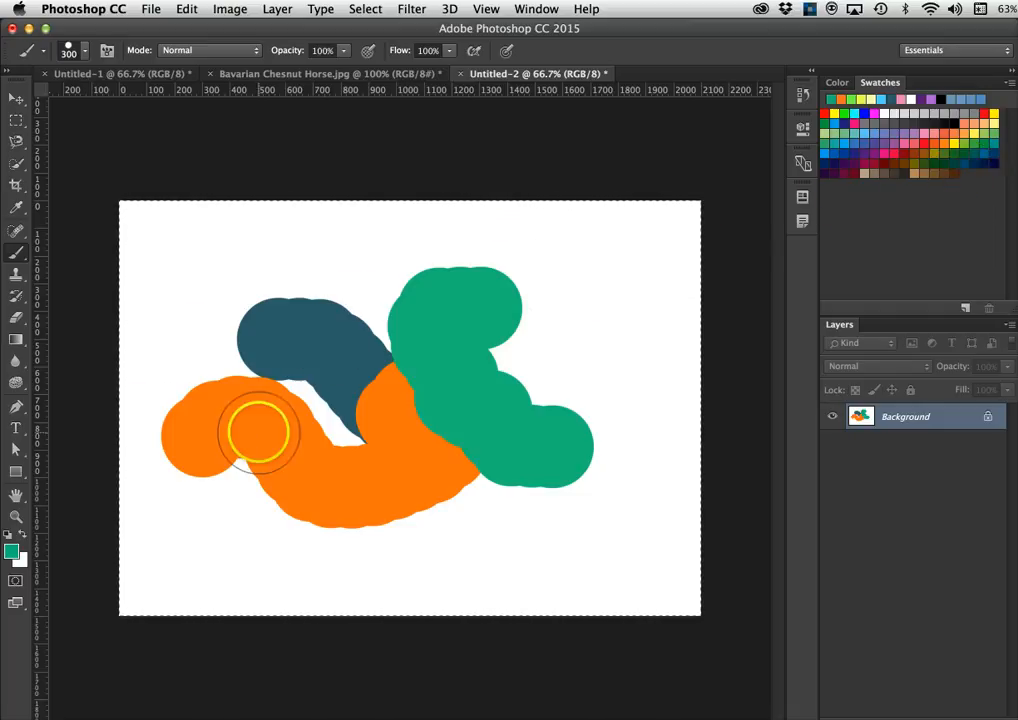
- Set the foreground colour to muted teal 4e796d and save it as swatch 'Swatch 1'
left_click(11, 553)
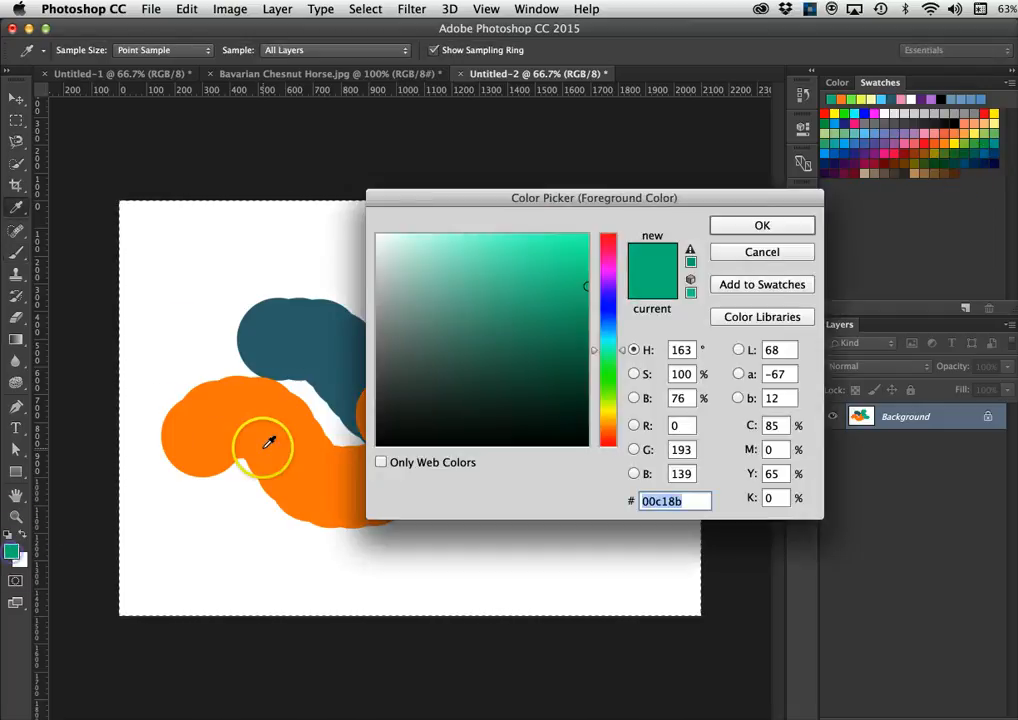
left_click(451, 345)
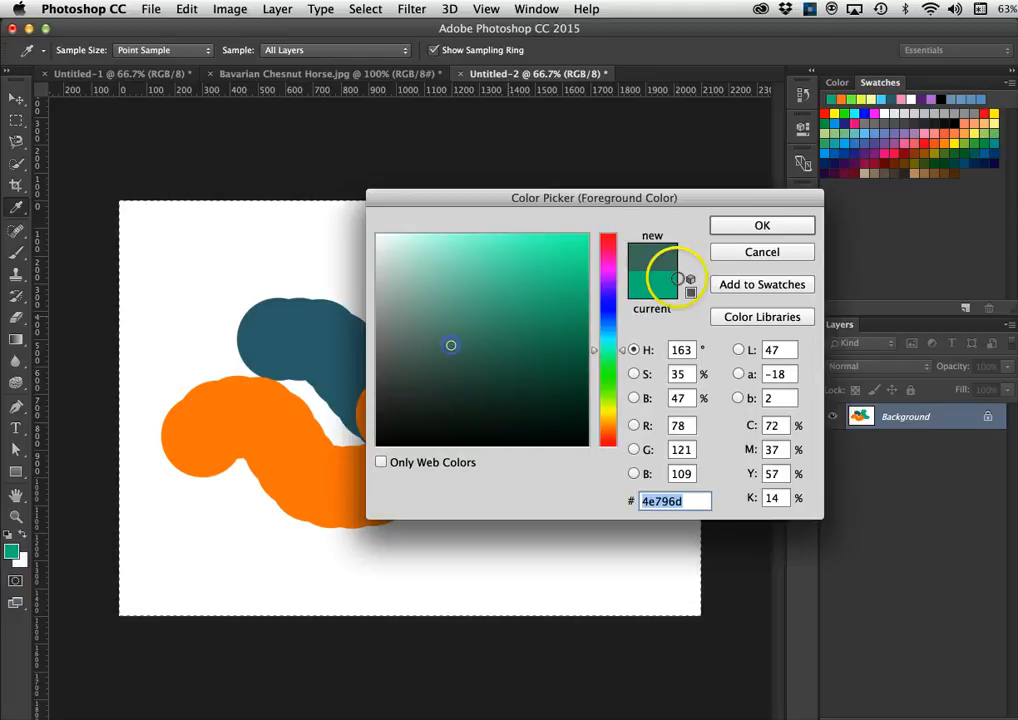
left_click(750, 222)
left_click(975, 186)
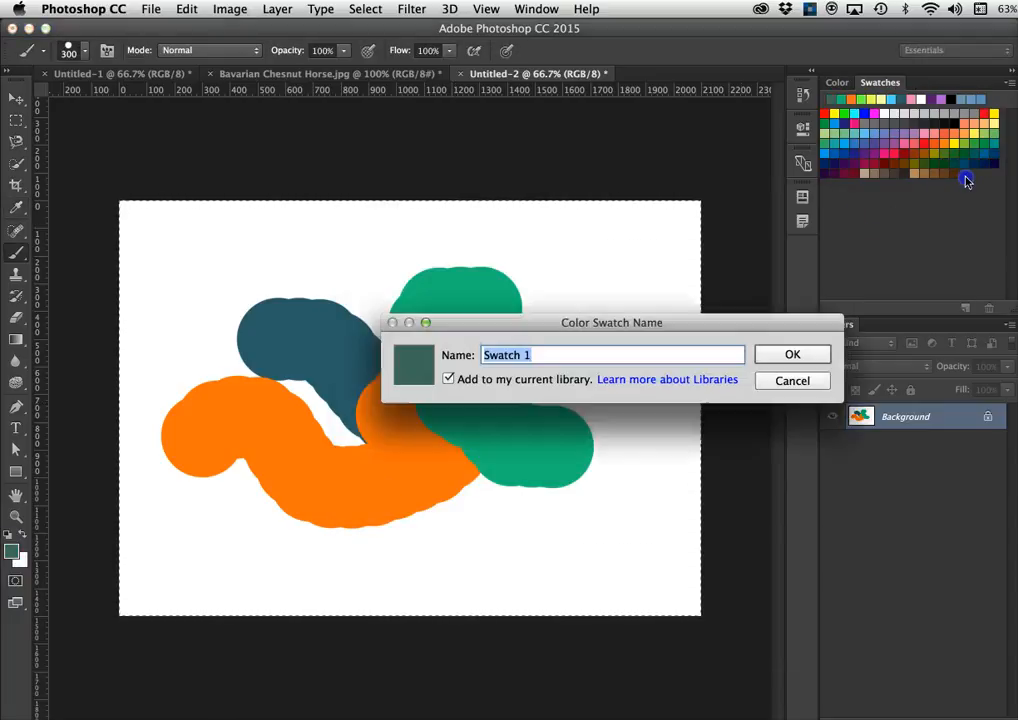
left_click(792, 357)
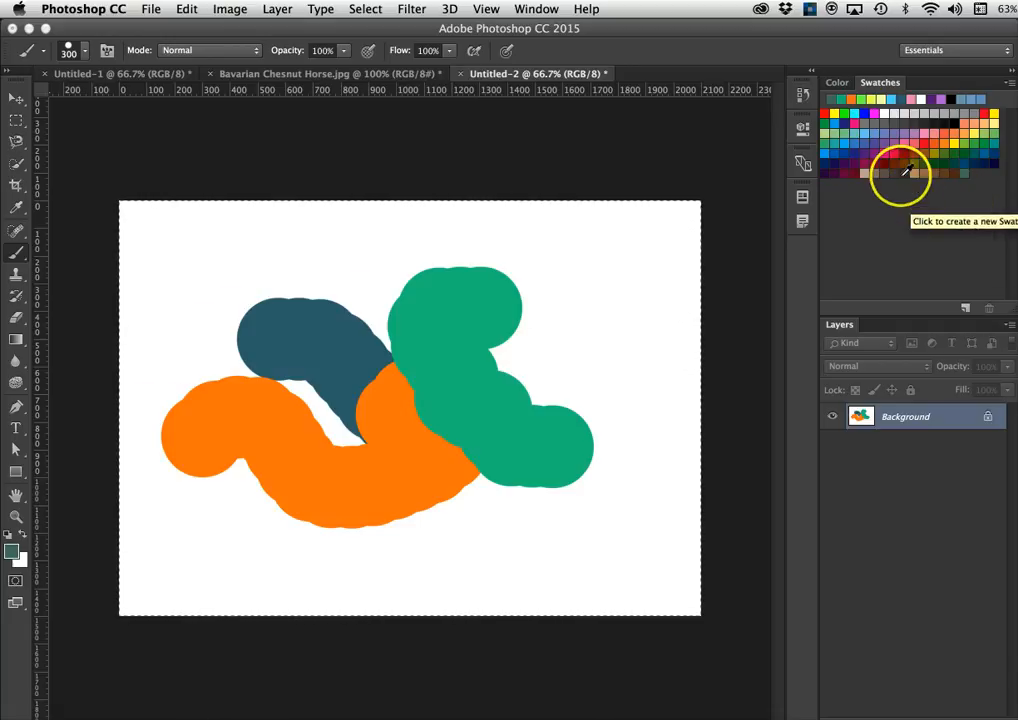
- Delete the newly saved Swatch 1 from the Swatches panel and confirm the removal
right_click(964, 177)
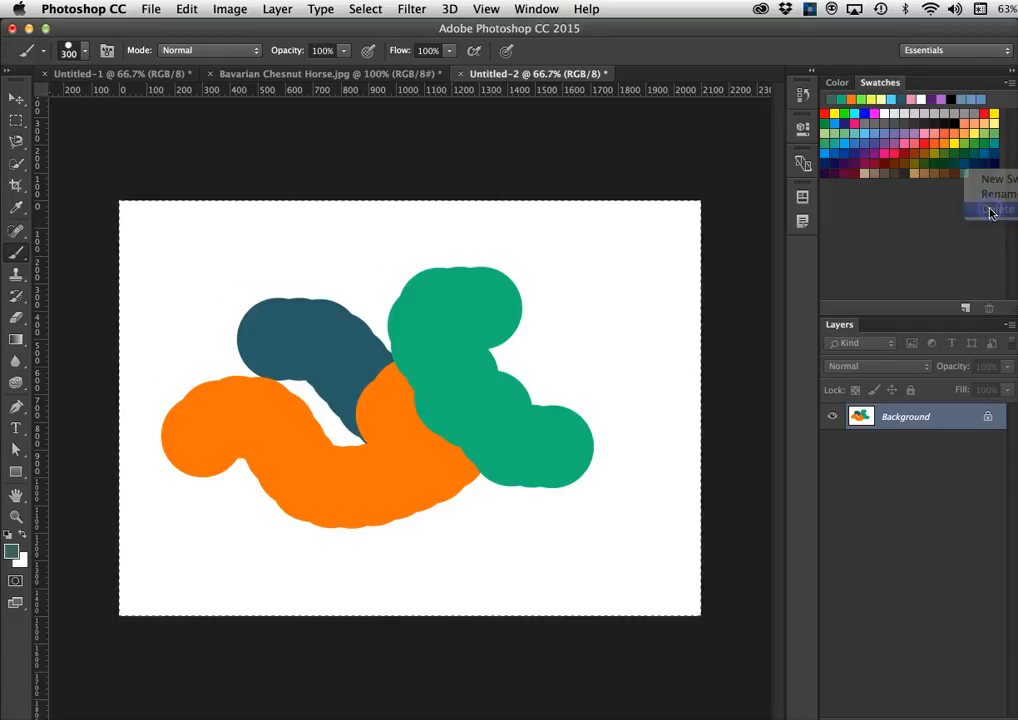
left_click(991, 209)
left_click(720, 272)
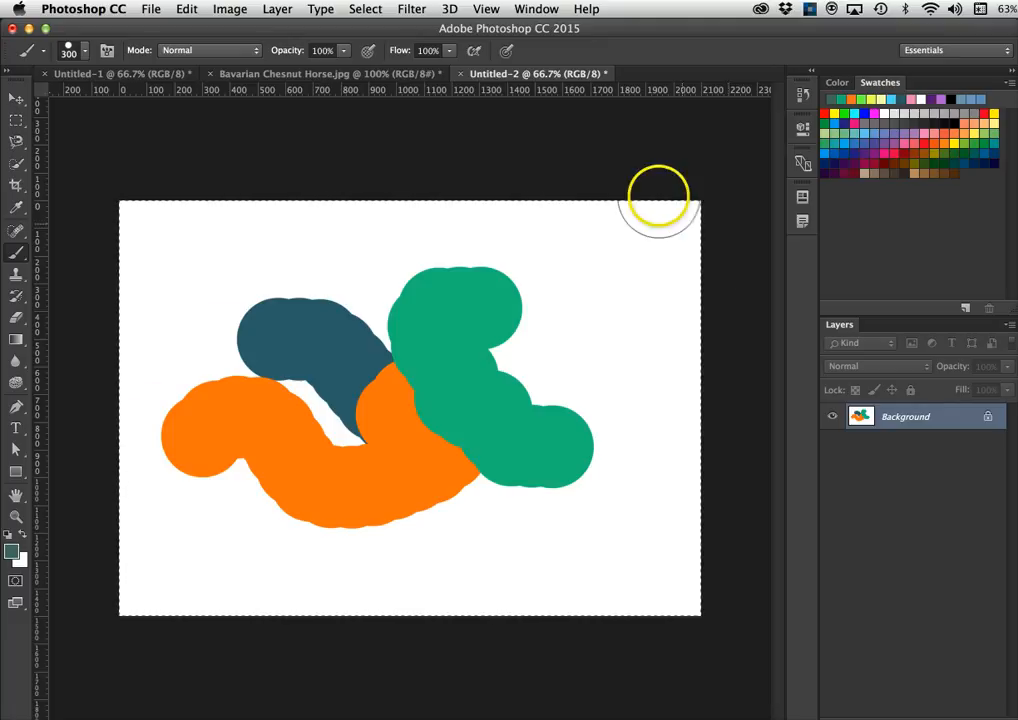
- Open the Adobe Color Themes panel from Window > Extensions
left_click(538, 9)
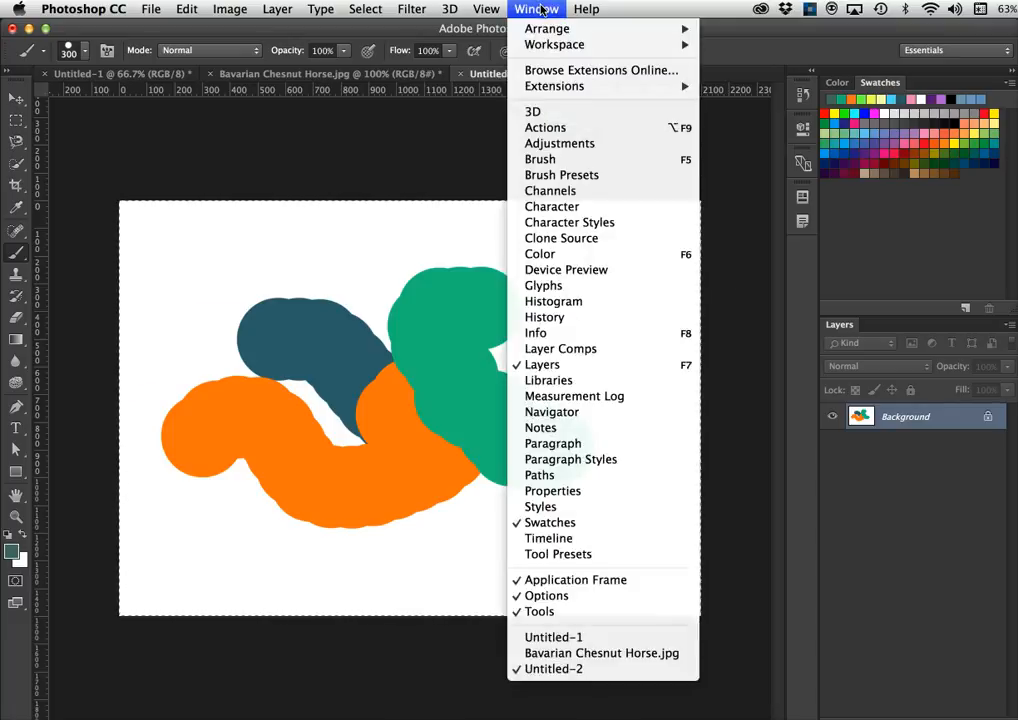
mouse_move(552, 89)
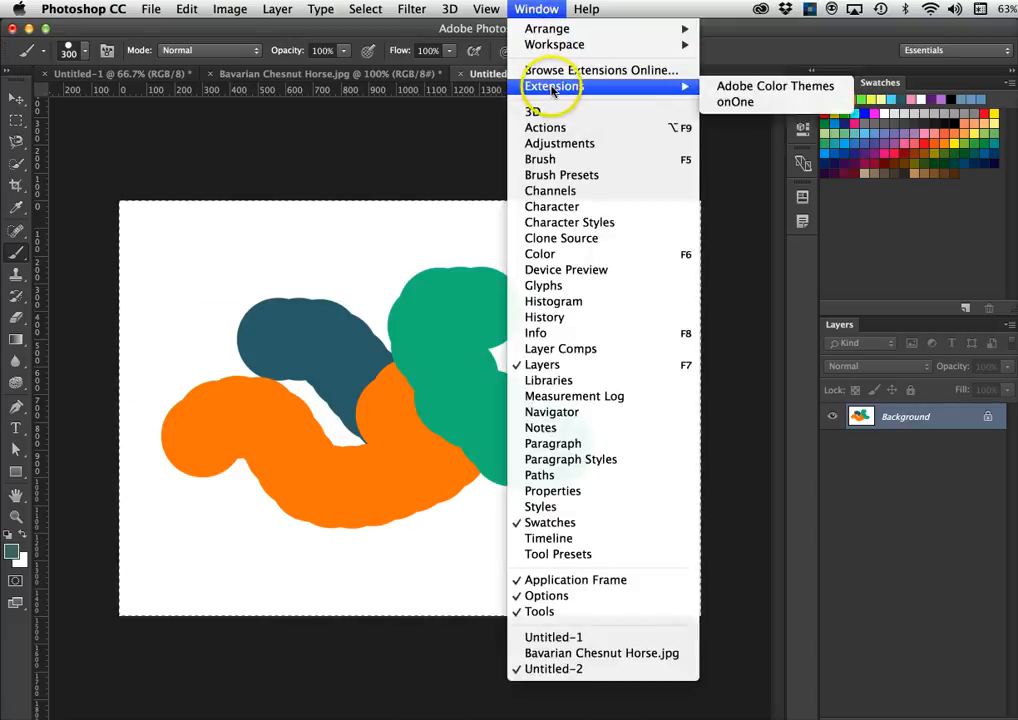
left_click(741, 89)
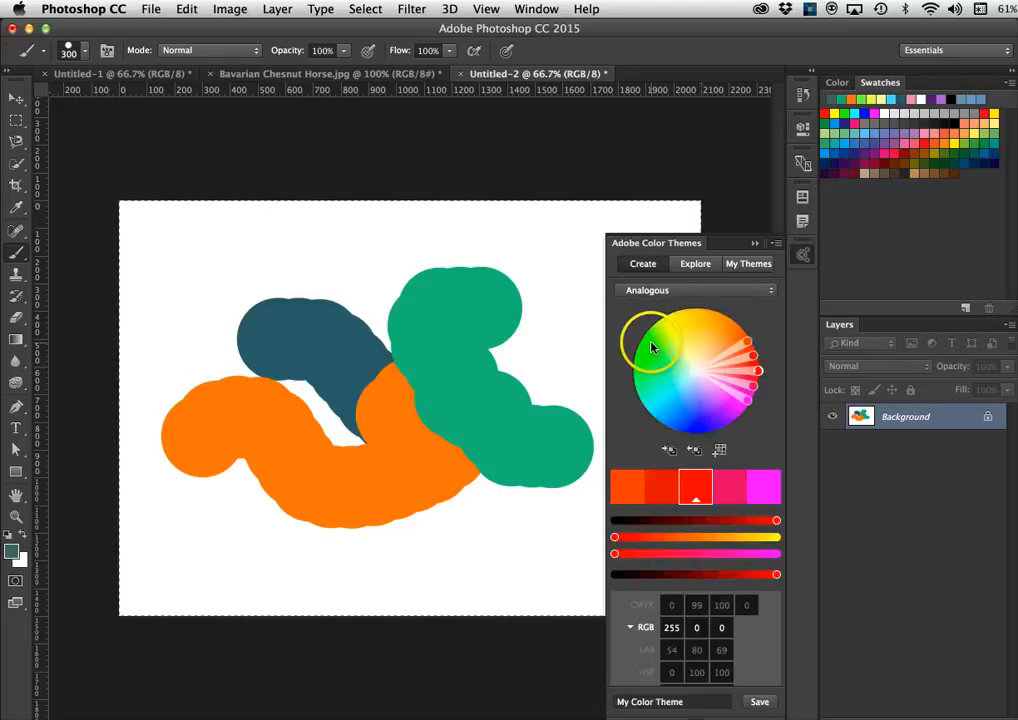
- Set the harmony rule to Shades, then scroll through the Explore themes list
left_click(669, 291)
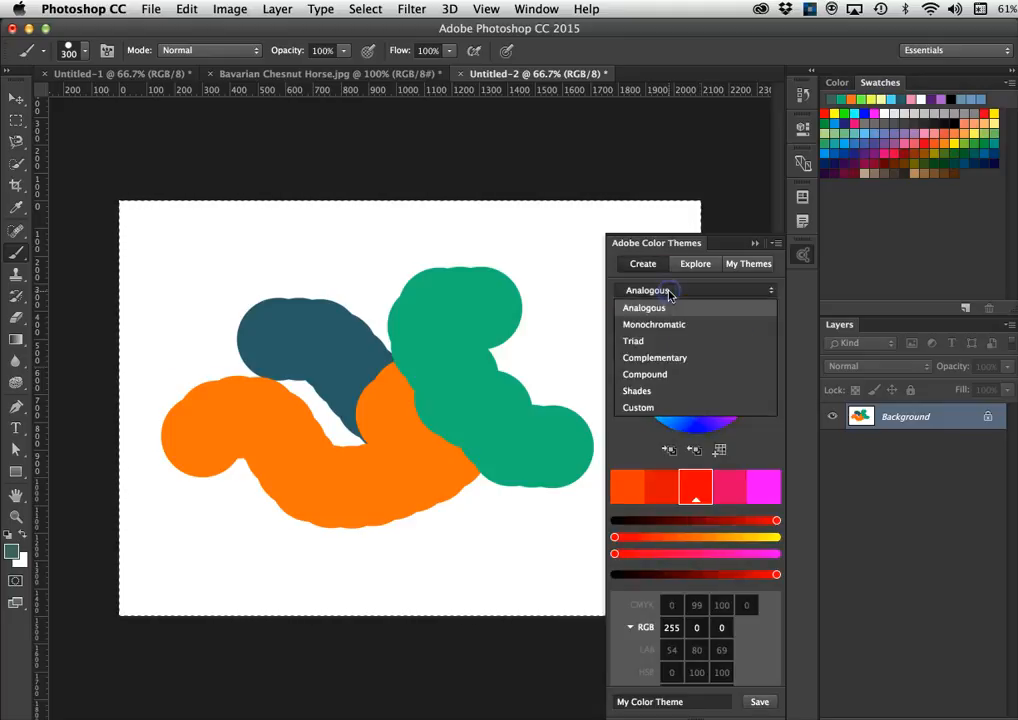
left_click(643, 391)
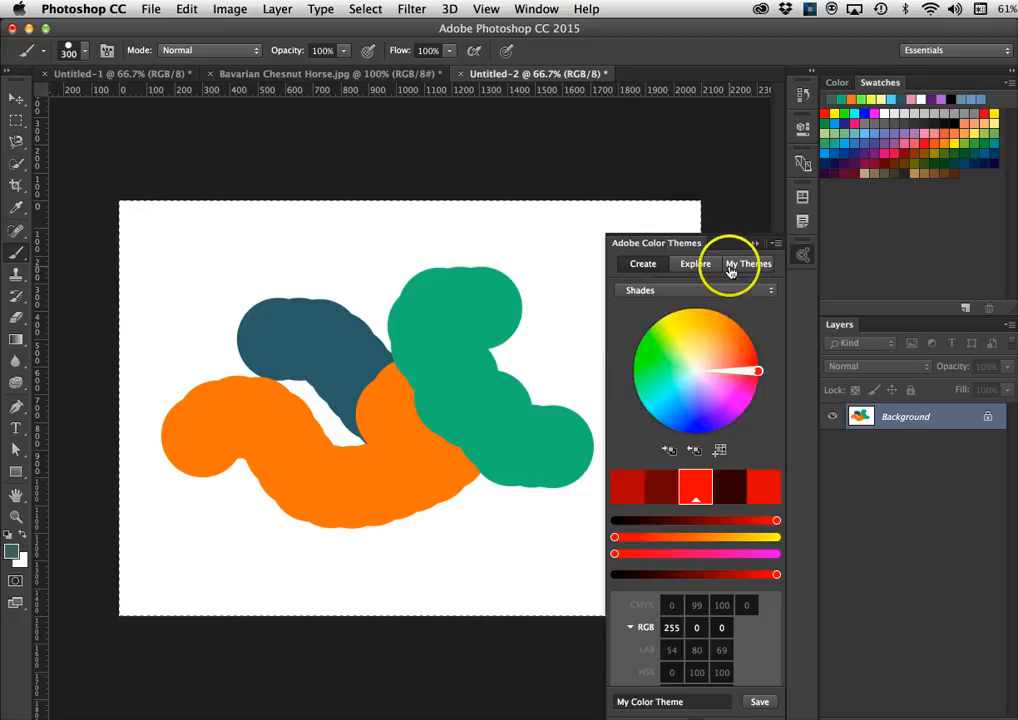
left_click(697, 265)
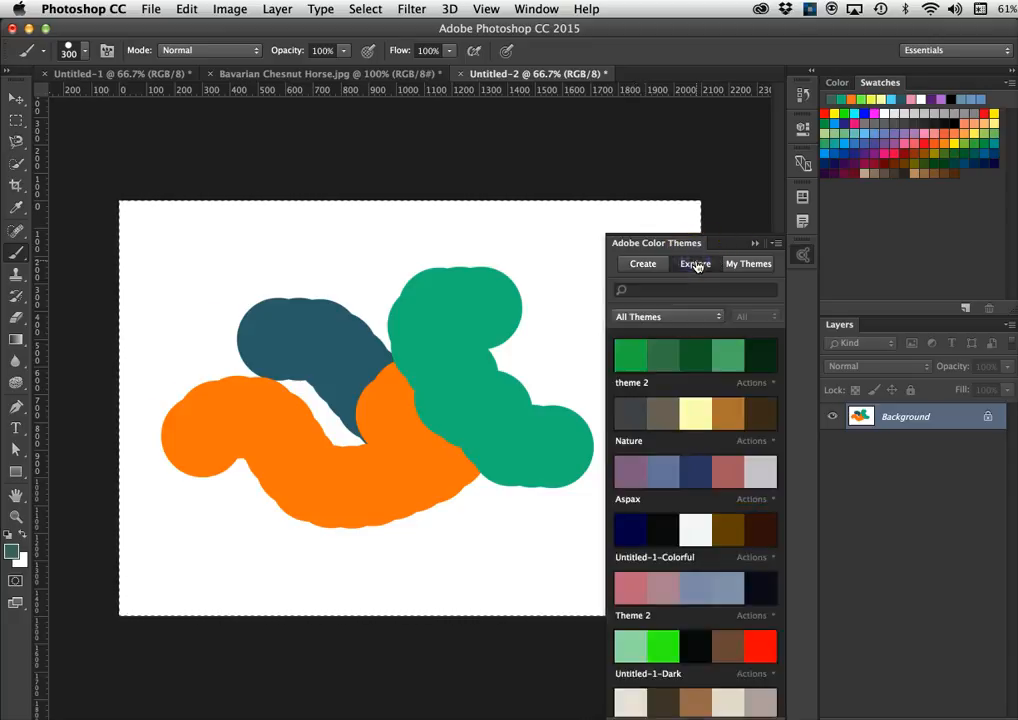
scroll(690, 510, "down", 15)
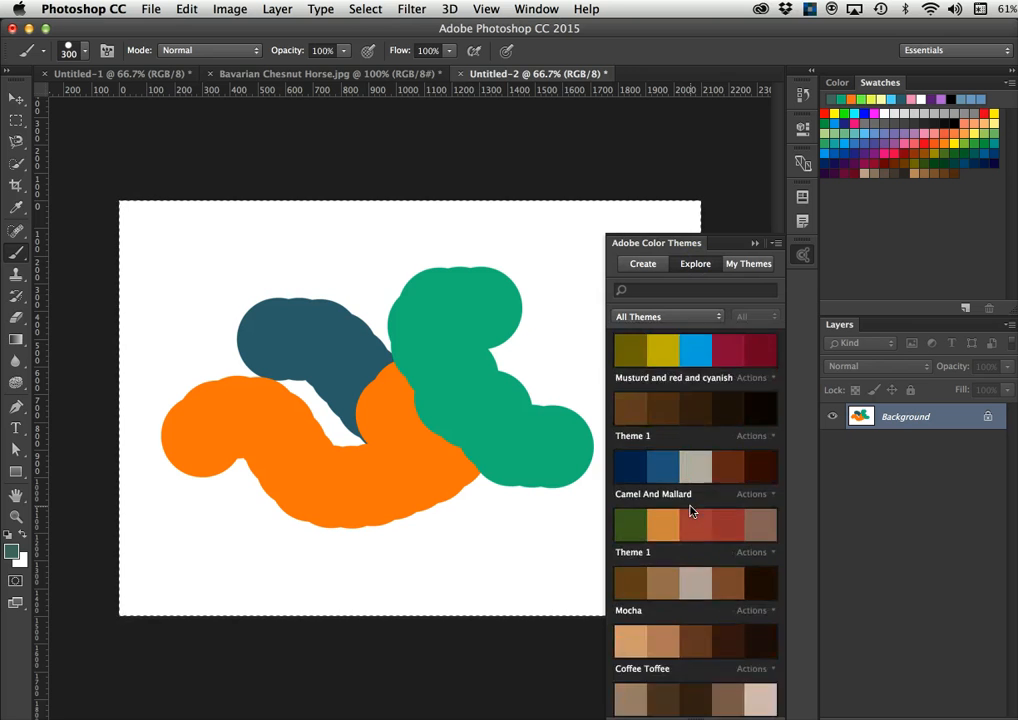
scroll(690, 511, "down", 15)
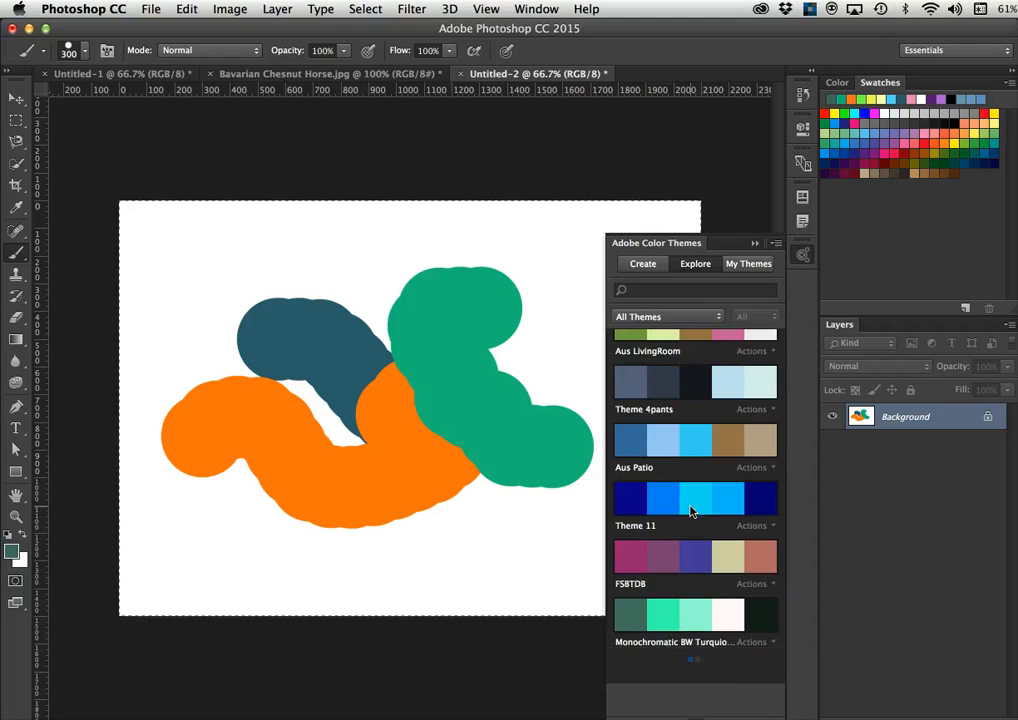
scroll(690, 511, "down", 15)
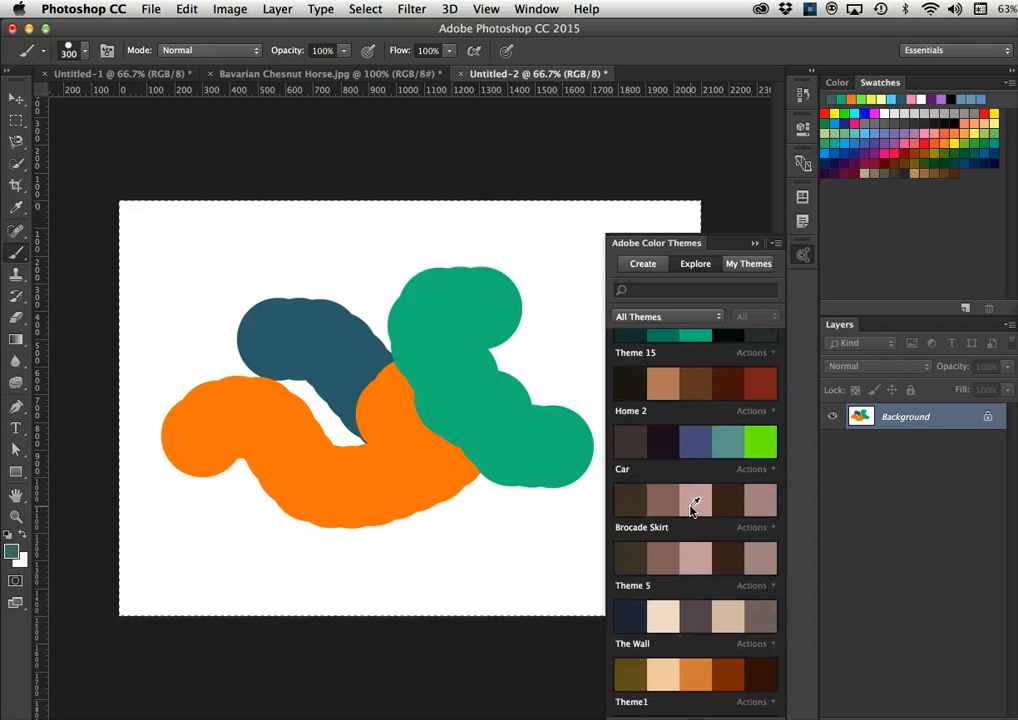
scroll(690, 511, "down", 5)
scroll(690, 511, "up", 3)
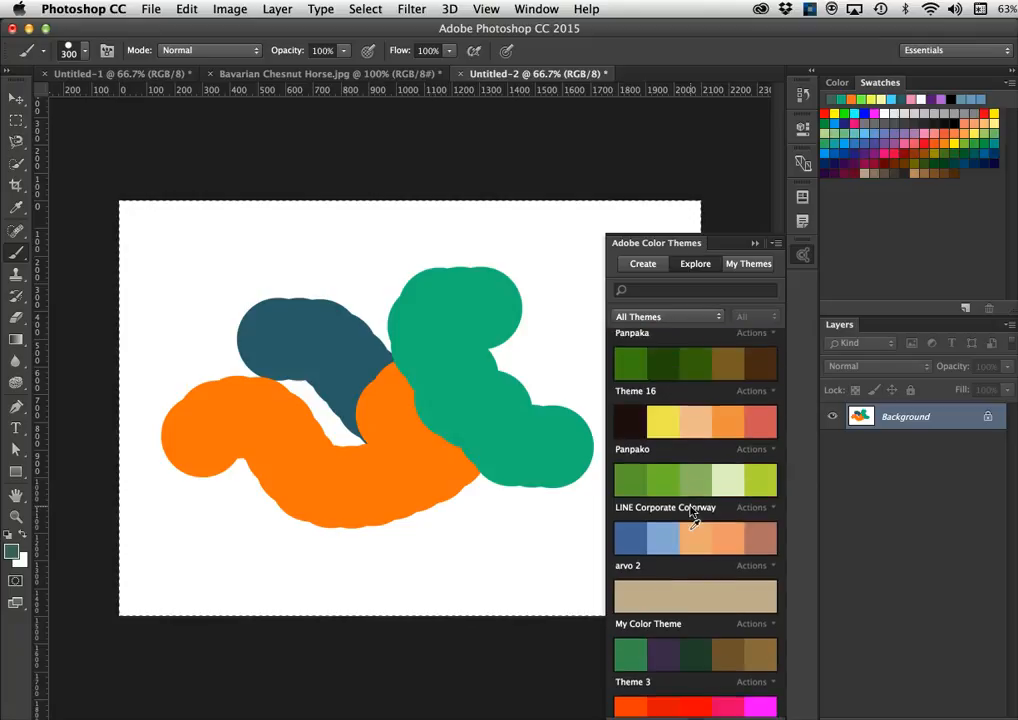
scroll(690, 511, "up", 4)
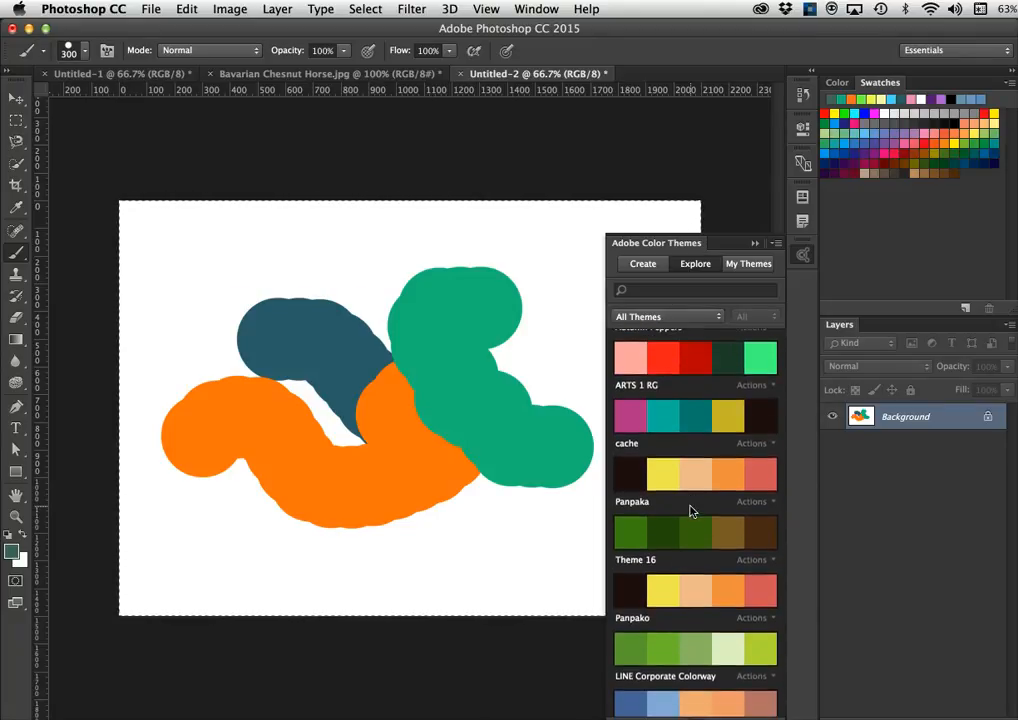
scroll(690, 511, "up", 3)
scroll(690, 511, "down", 2)
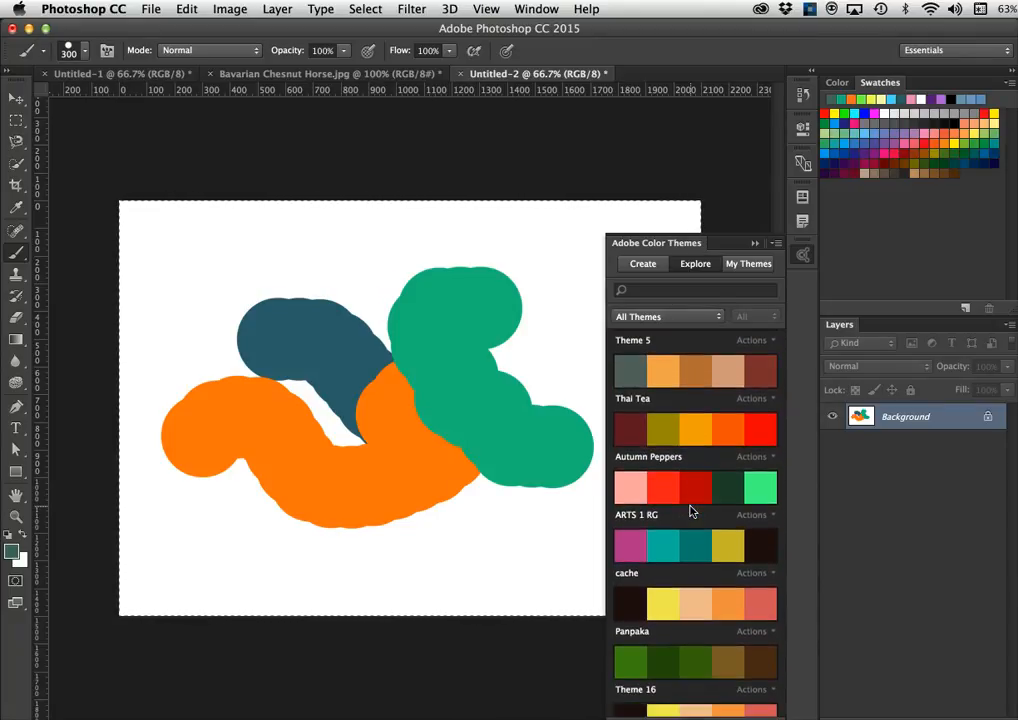
- Open and dismiss the Autumn Peppers theme's Actions, returning to the shared themes list
left_click(691, 482)
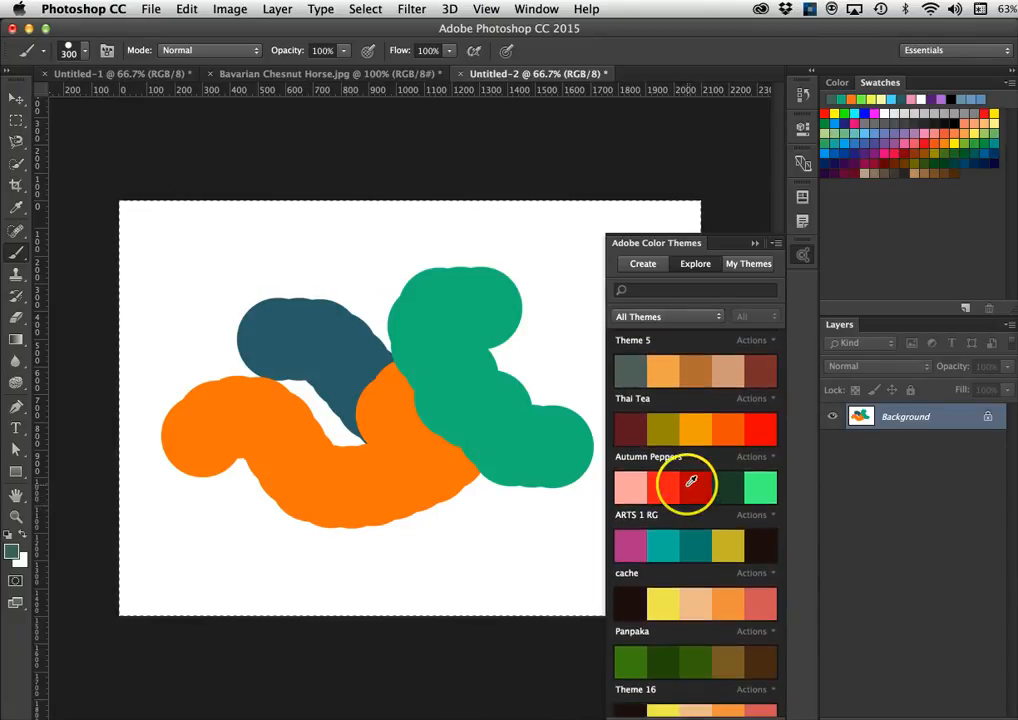
left_click(752, 458)
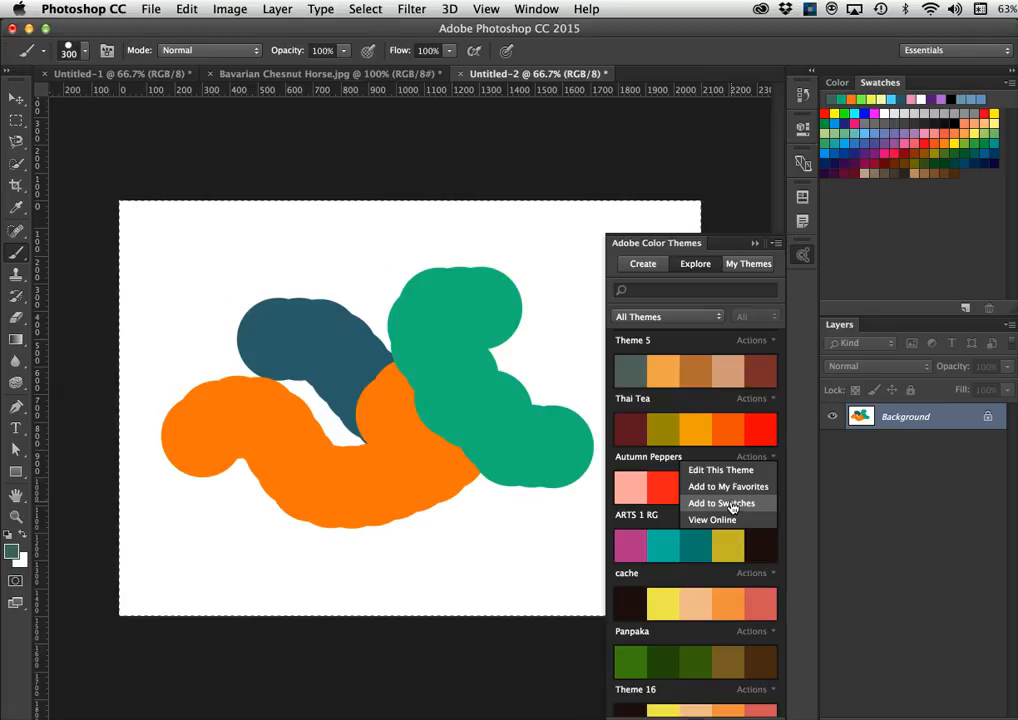
left_click(750, 458)
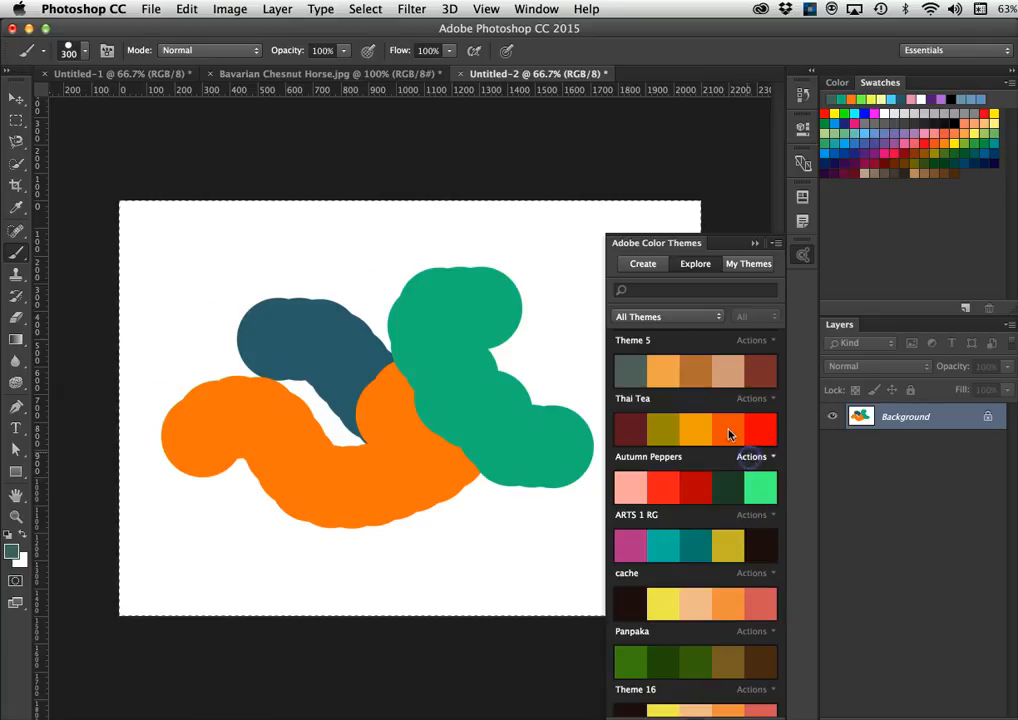
left_click(701, 267)
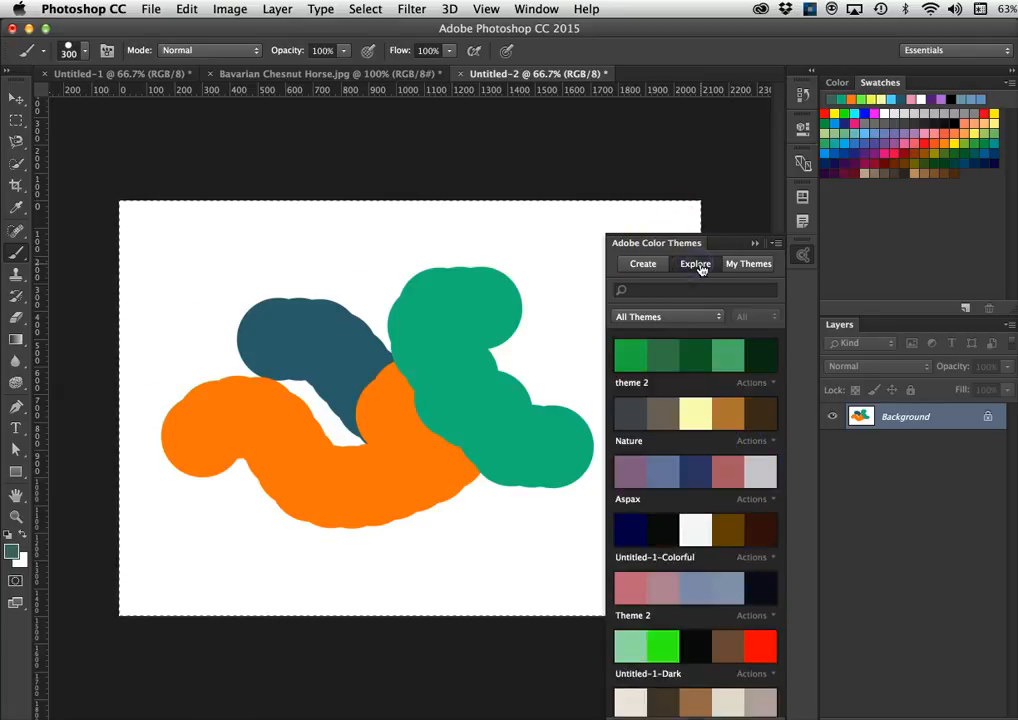
- Add My Color Theme's red, lime and blue colours to the Swatches via its Actions menu
scroll(700, 490, "down", 10)
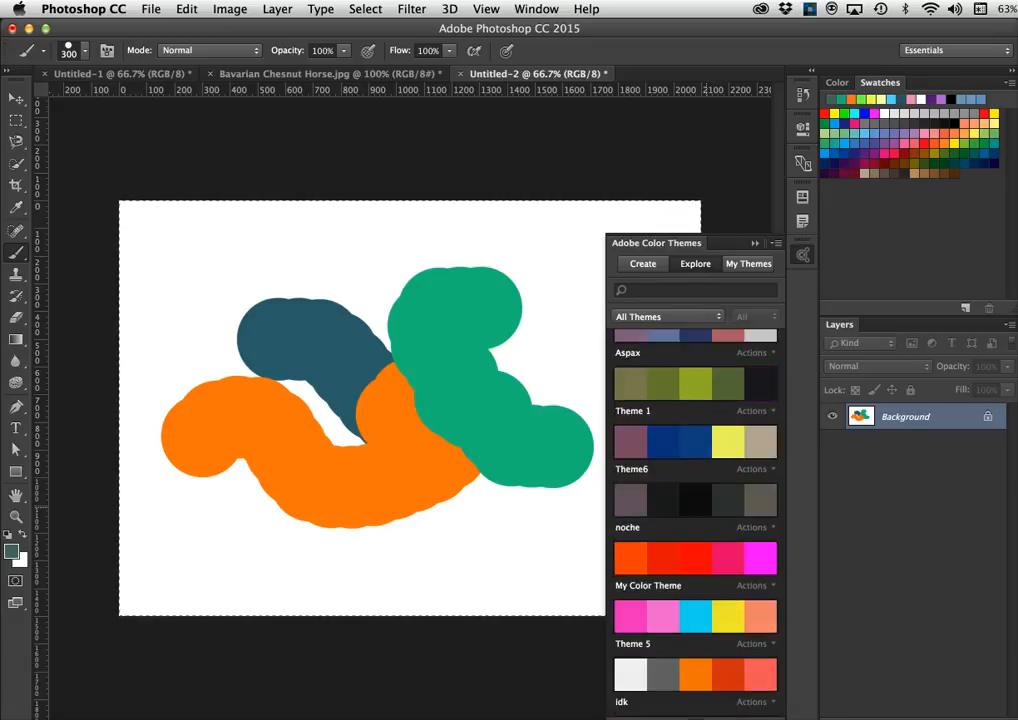
scroll(710, 484, "down", 8)
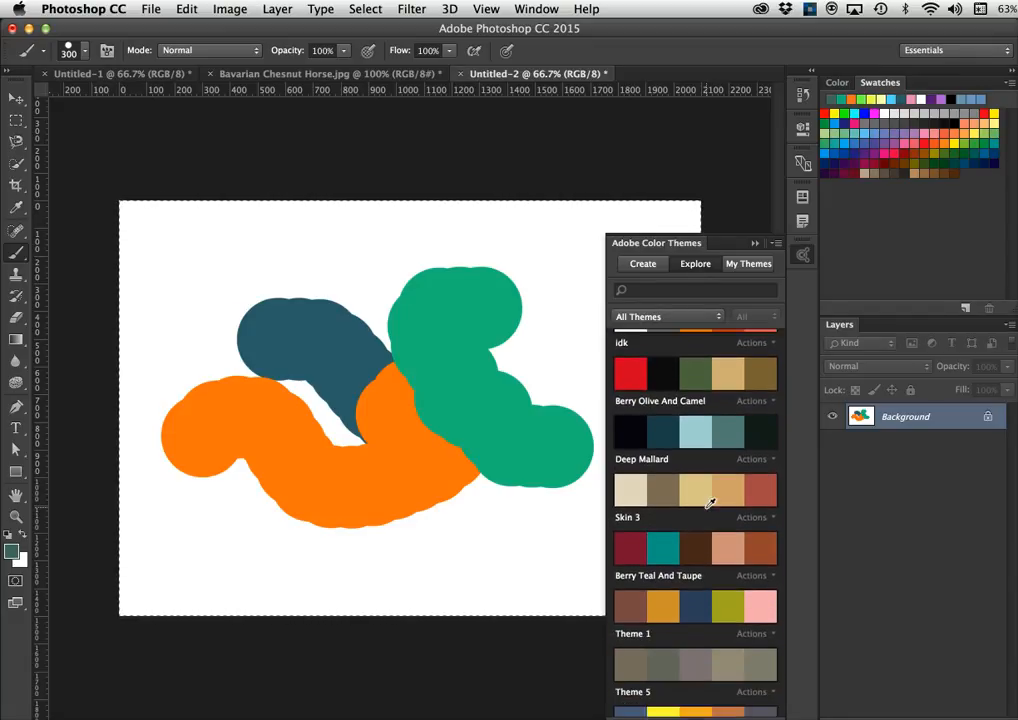
scroll(711, 470, "down", 10)
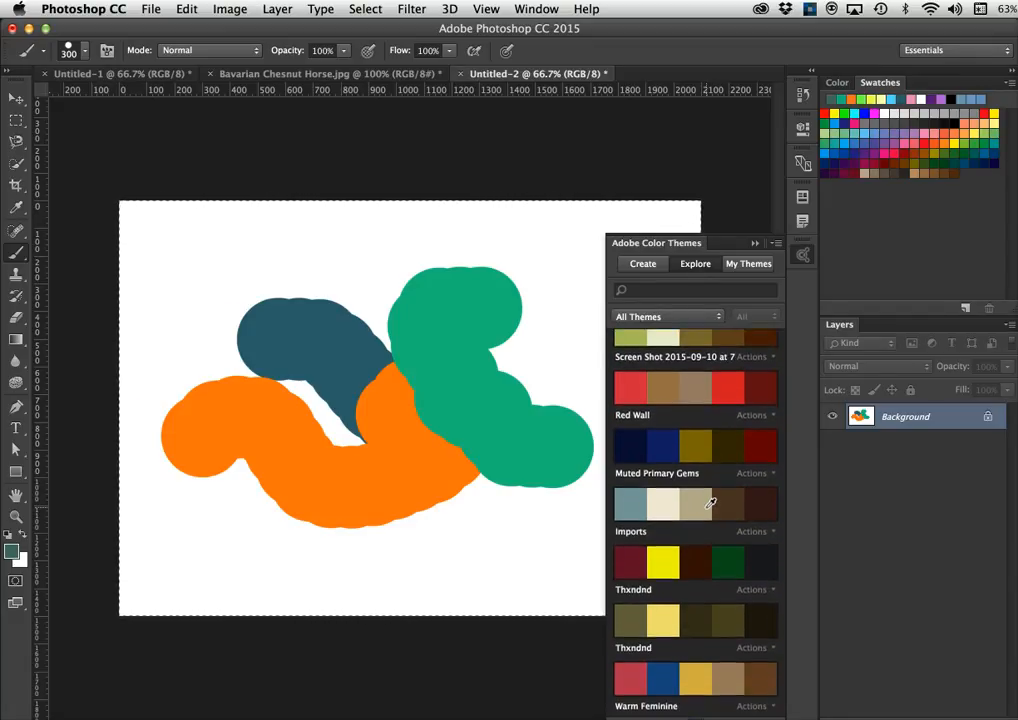
scroll(711, 473, "down", 15)
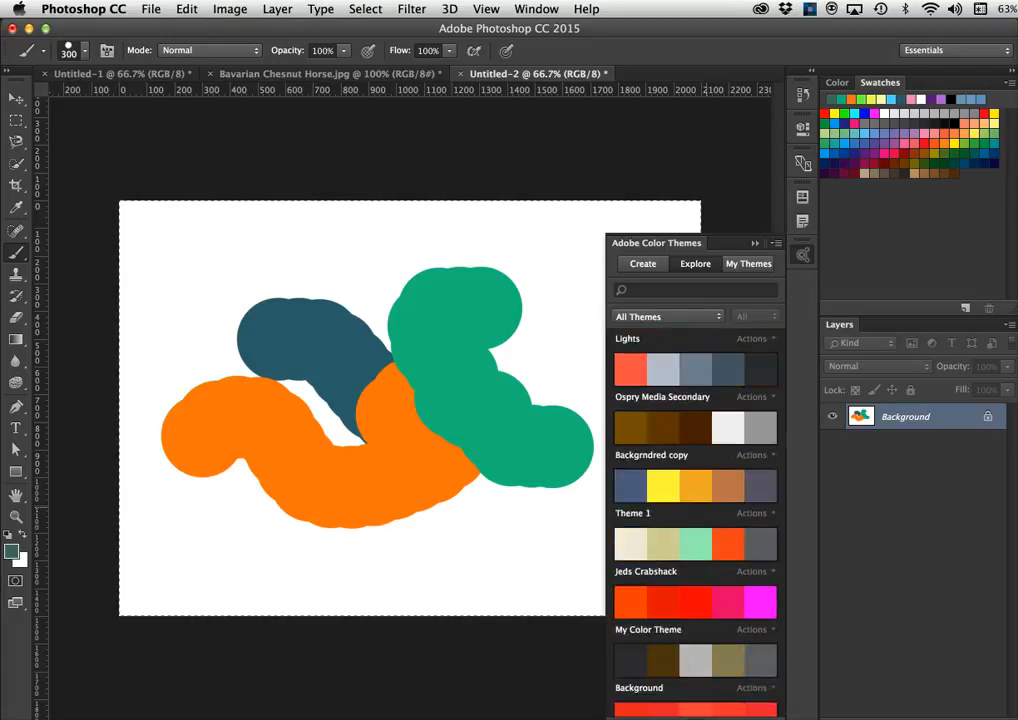
scroll(710, 499, "up", 1)
scroll(711, 484, "down", 10)
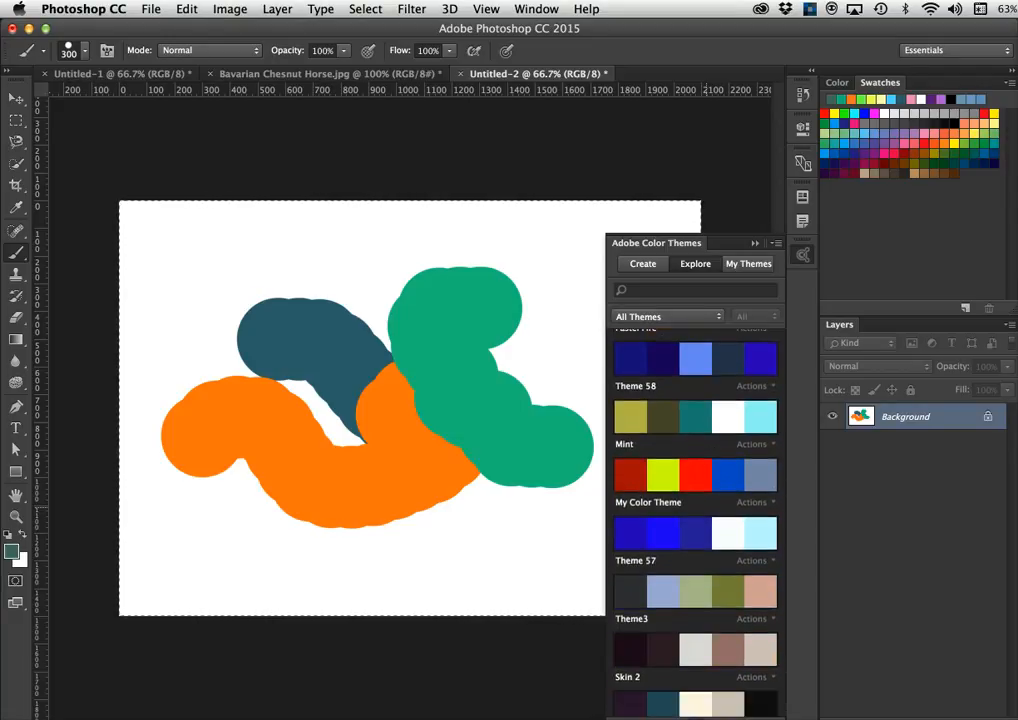
scroll(709, 503, "up", 1)
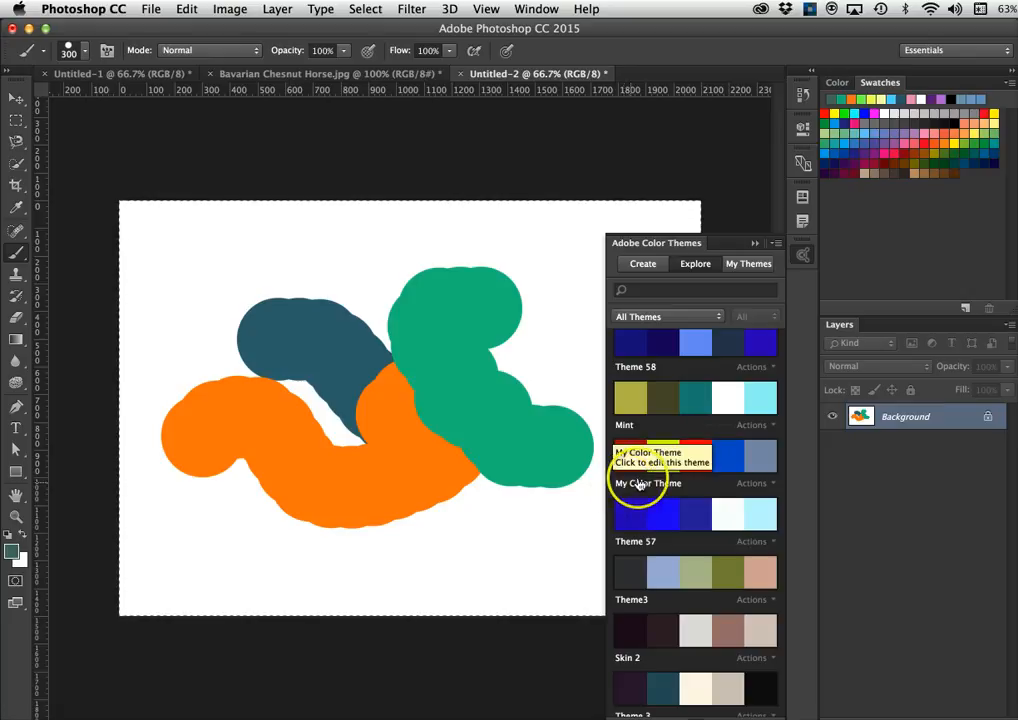
left_click(752, 484)
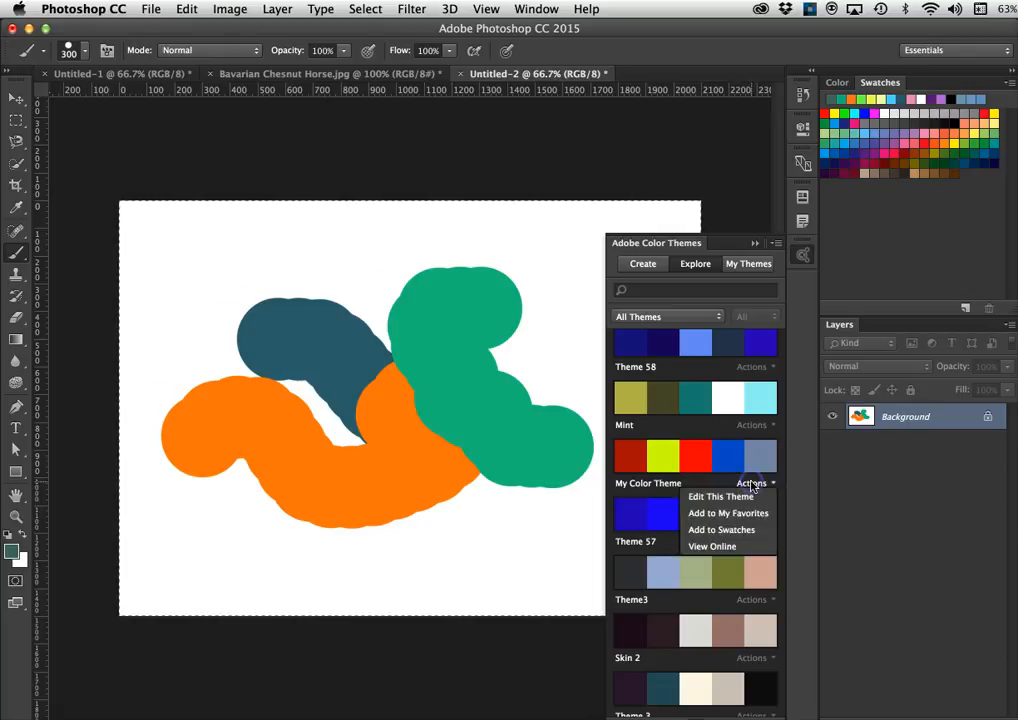
left_click(724, 530)
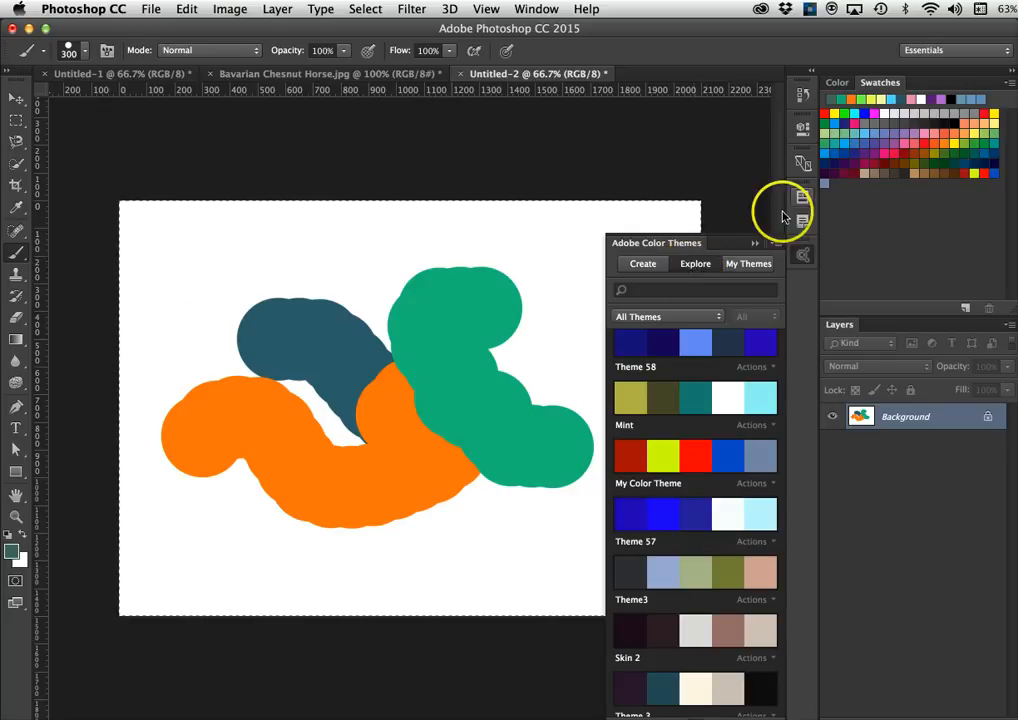
- Set the foreground colour to a red shade in the Color Picker
left_click(10, 553)
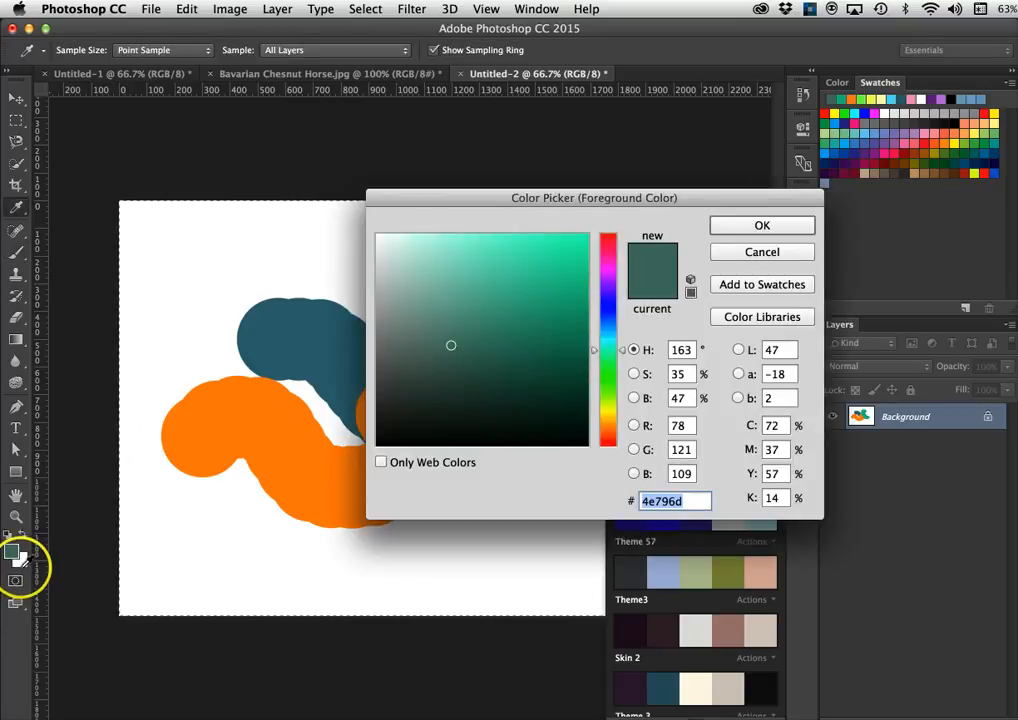
left_click(20, 558)
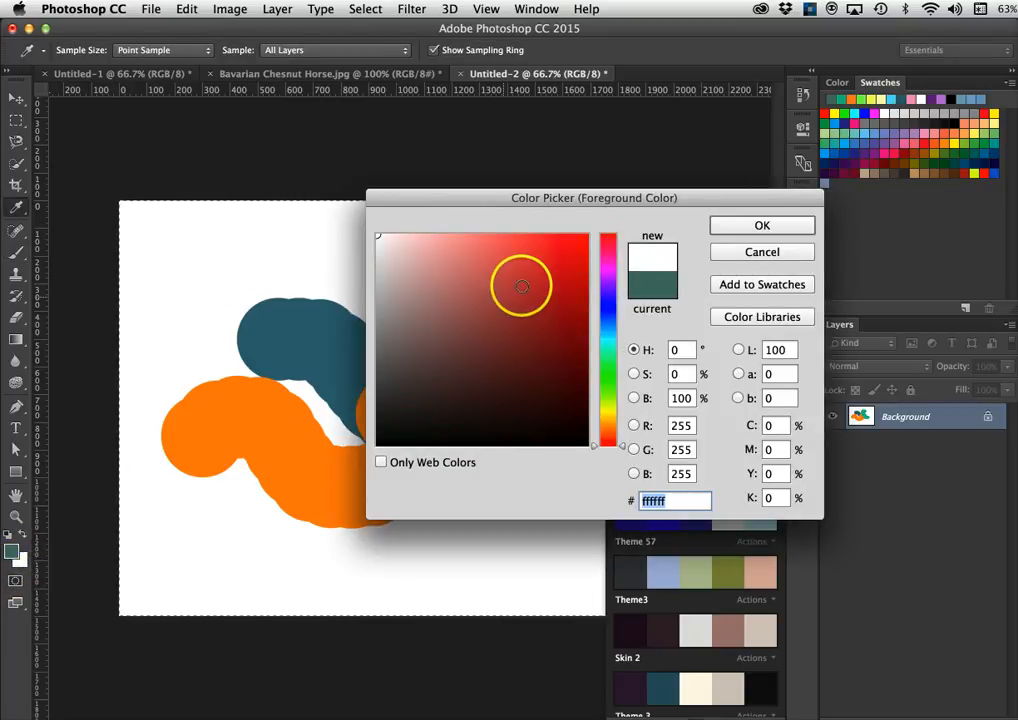
left_click_drag(521, 287, 531, 266)
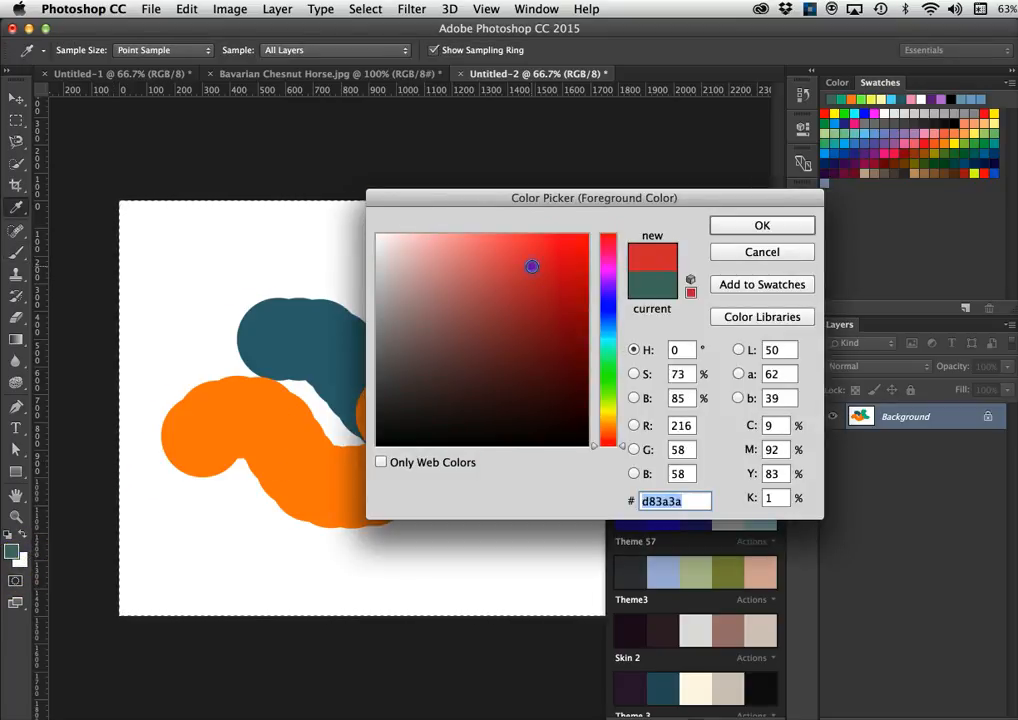
left_click(733, 228)
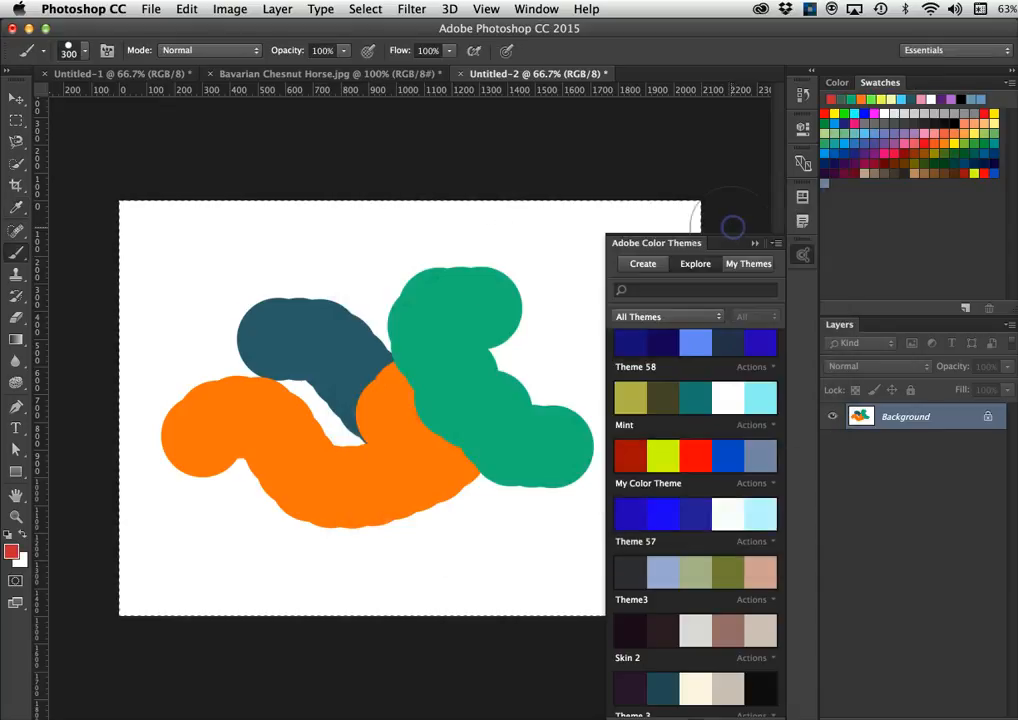
- Swap foreground and background colours, then restore default black and white
left_click(23, 536)
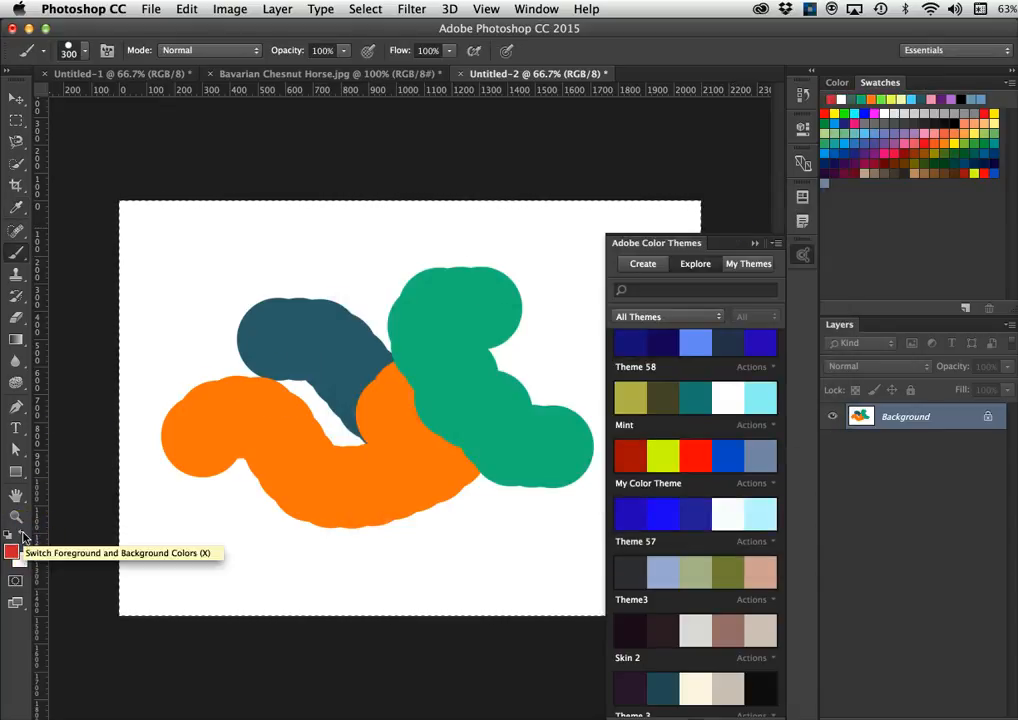
left_click(8, 538)
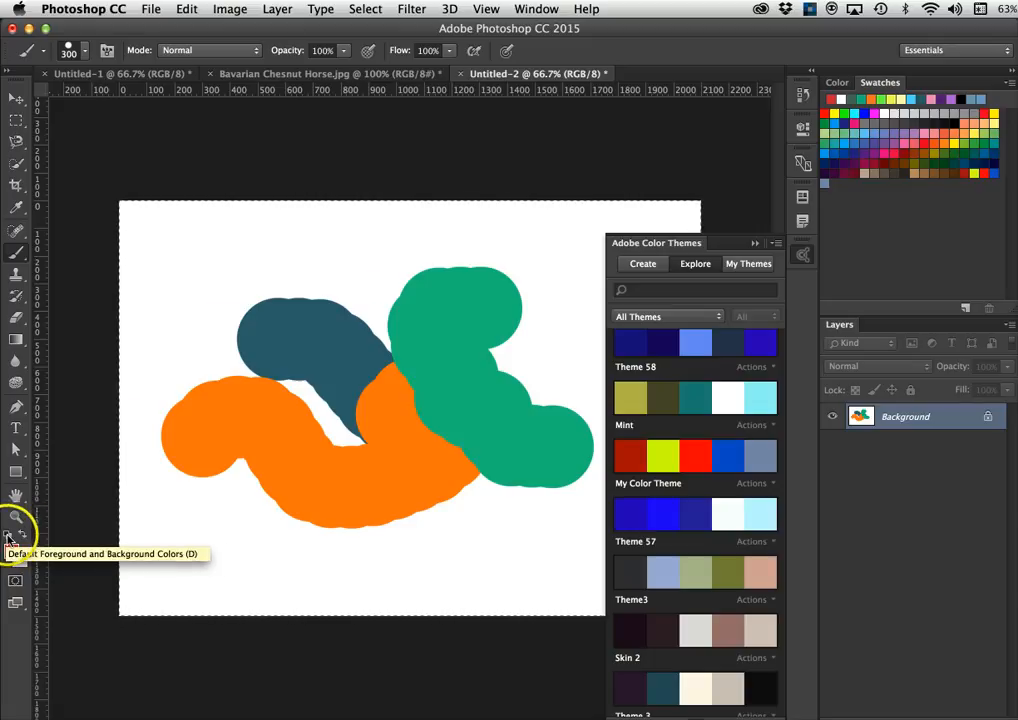
left_click(8, 536)
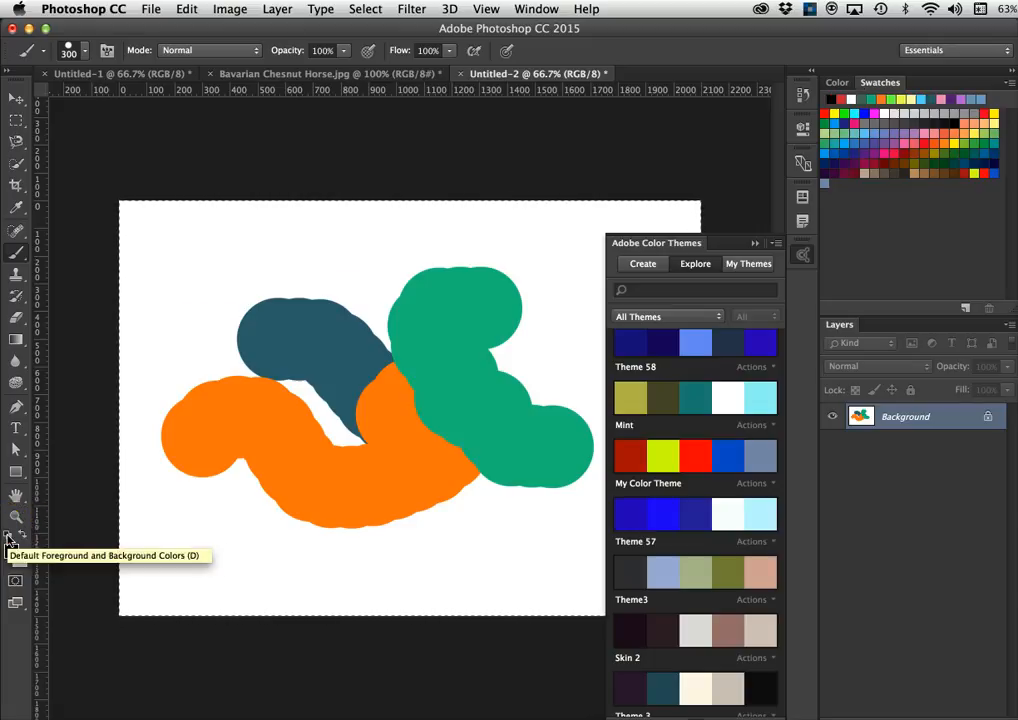
left_click(10, 538)
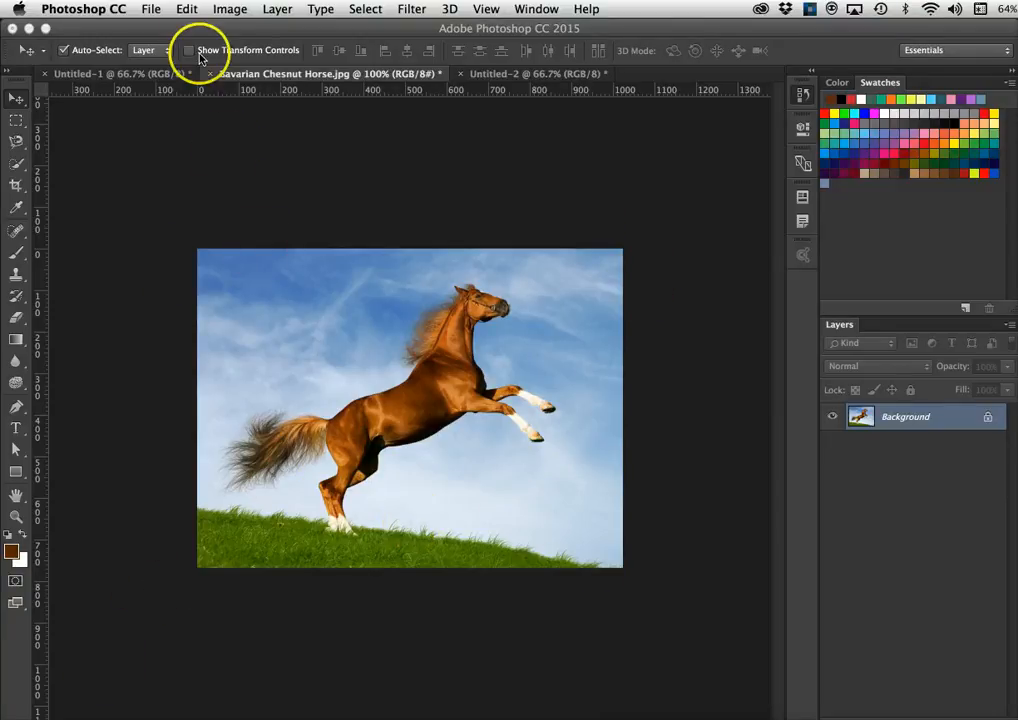
- Open the New Layer dialog for the horse photo's Background, proposing Layer 0 at 100% opacity
left_click(150, 9)
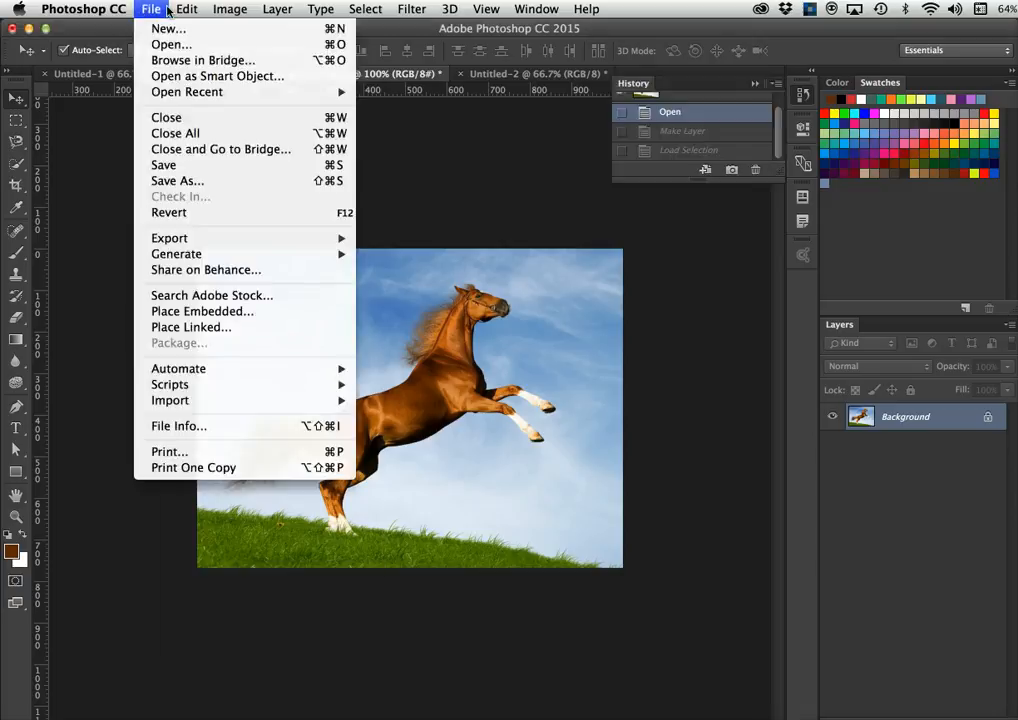
mouse_move(186, 9)
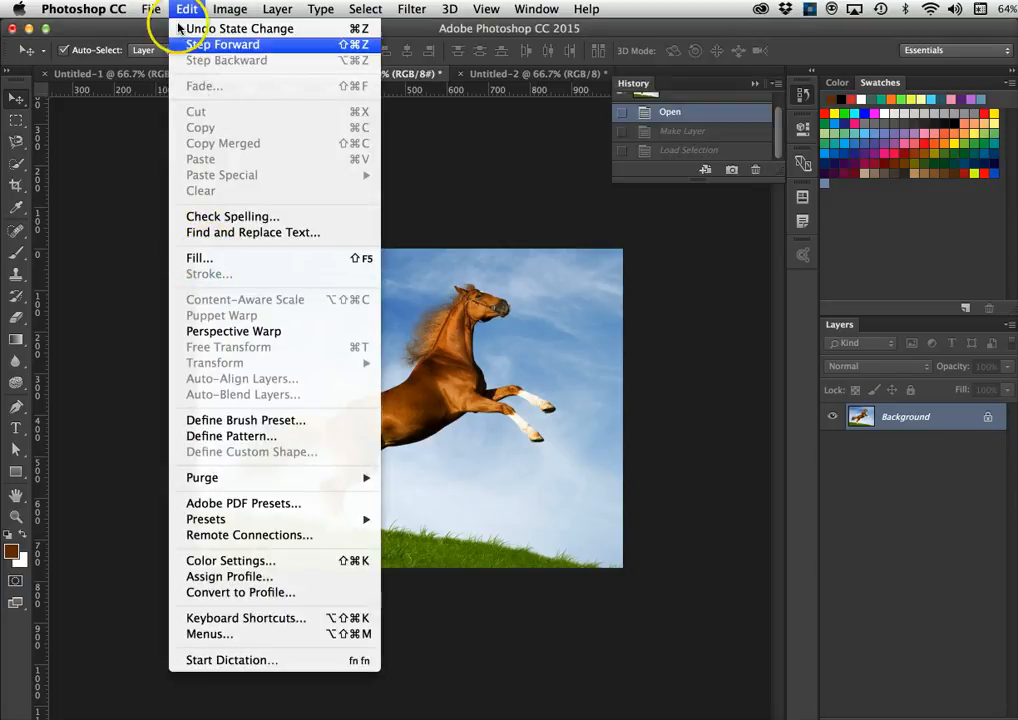
left_click(116, 234)
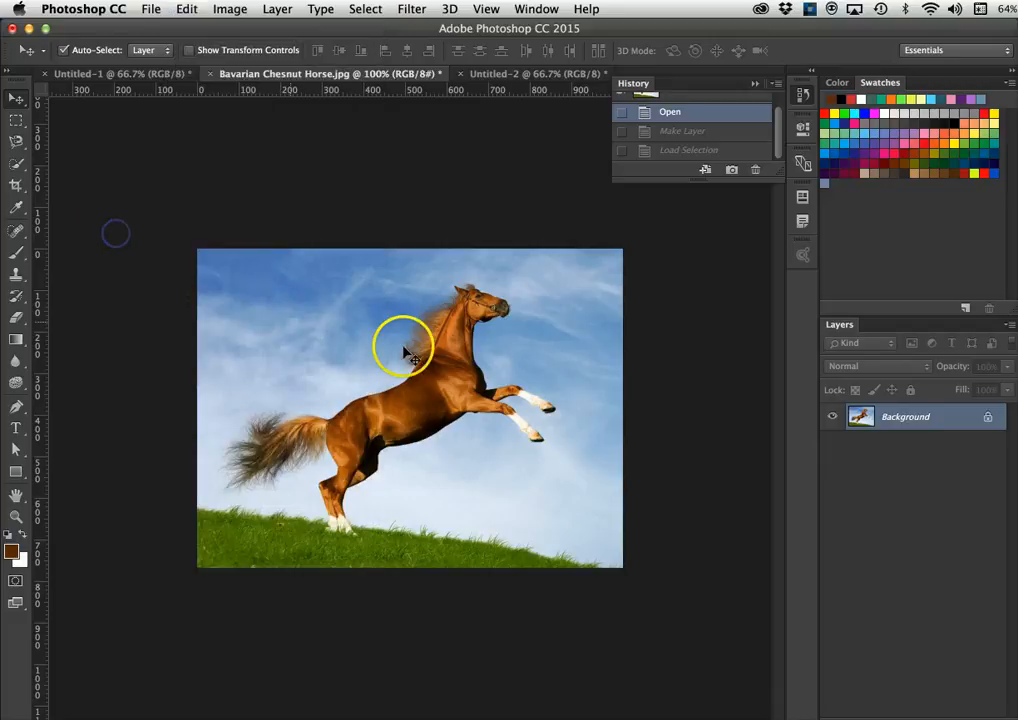
double_click(947, 422)
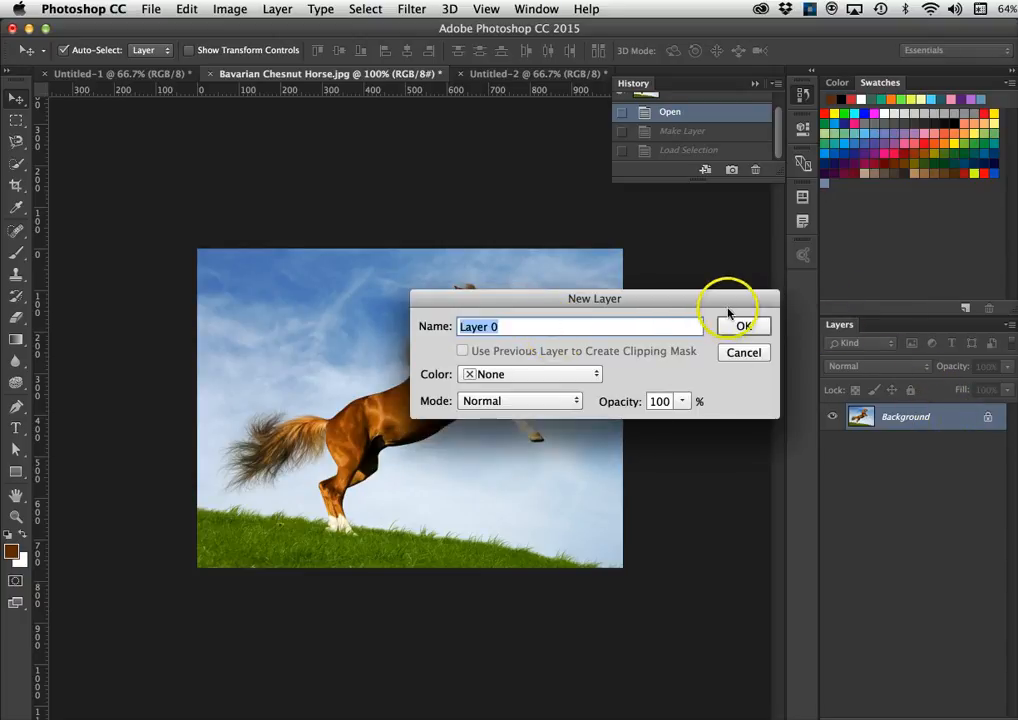
- Confirm the New Layer dialog so Background becomes unlocked Layer 0
left_click(735, 325)
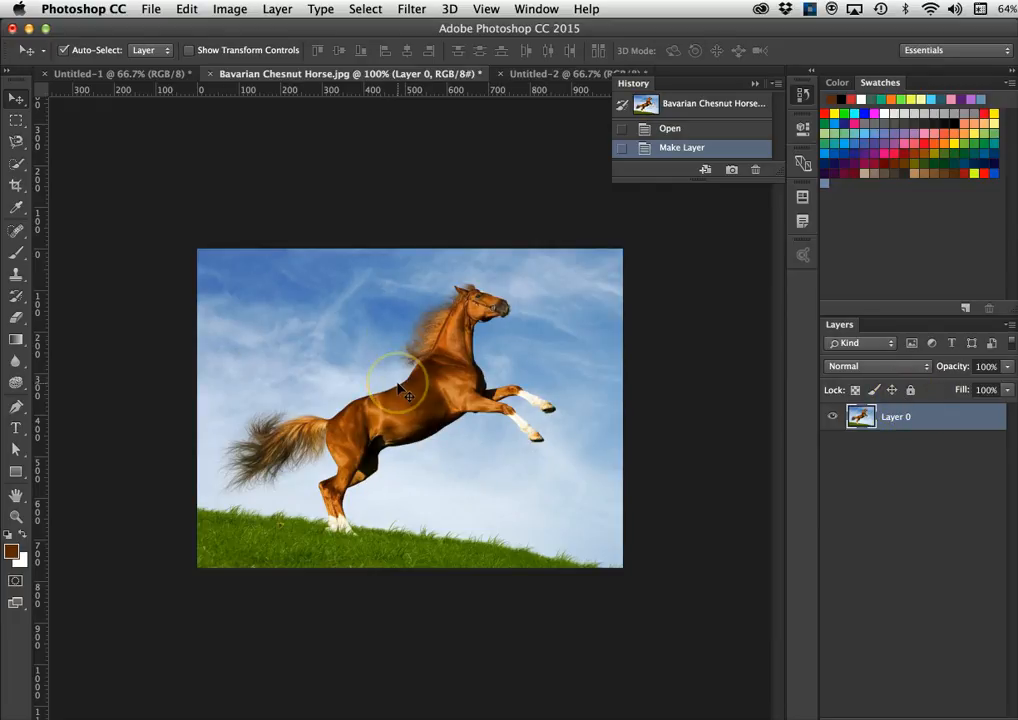
key("super")
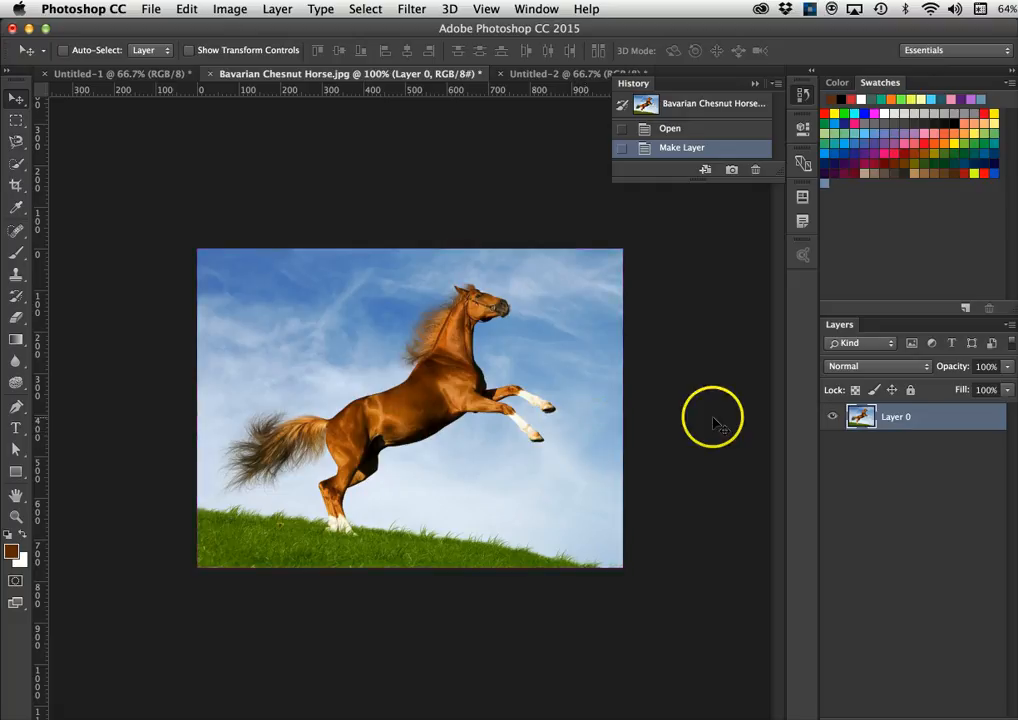
- Load Layer 0's outline as a selection and open the Stroke dialog beside the photo
left_click(861, 417, "super")
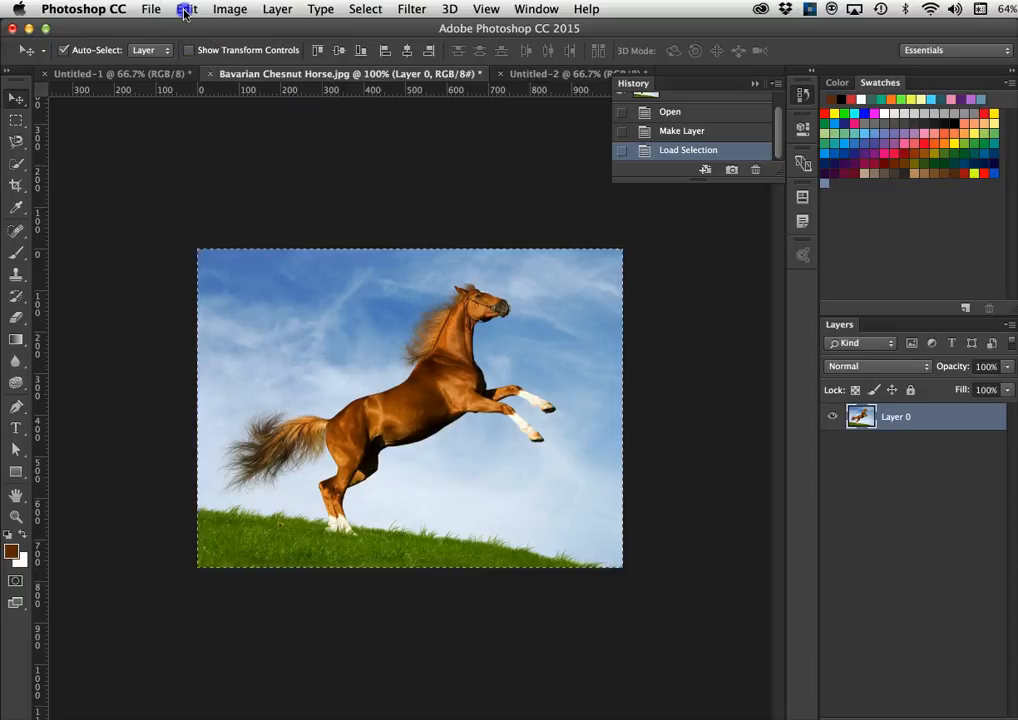
left_click(184, 9)
left_click(198, 275)
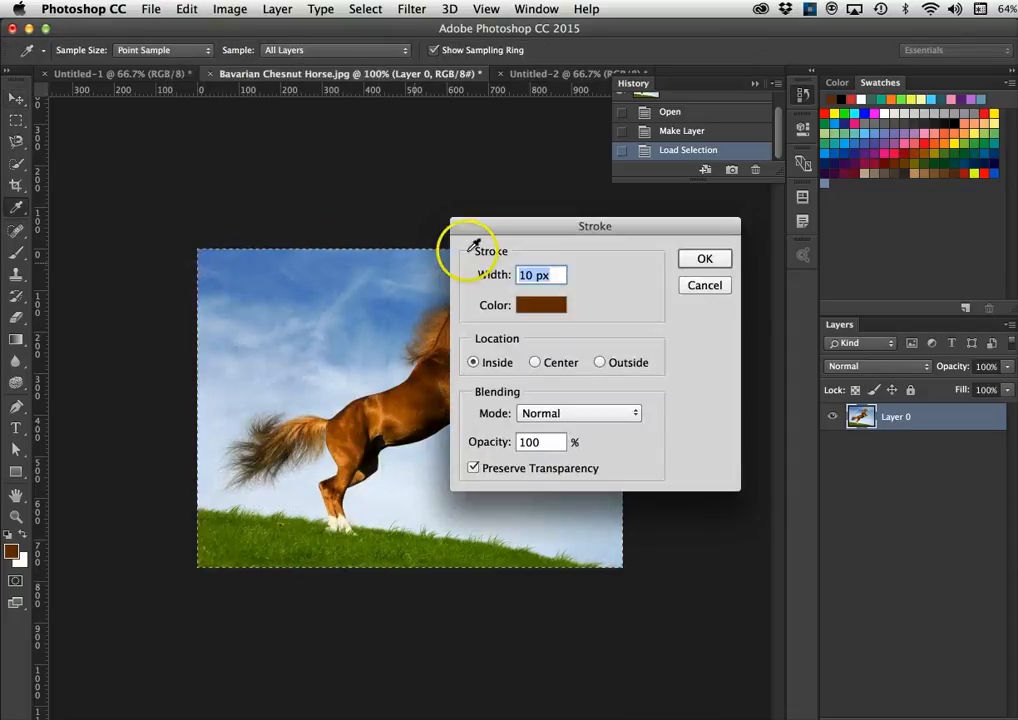
mouse_move(511, 227)
left_mouse_down()
mouse_move(613, 230)
mouse_move(676, 246)
left_mouse_up()
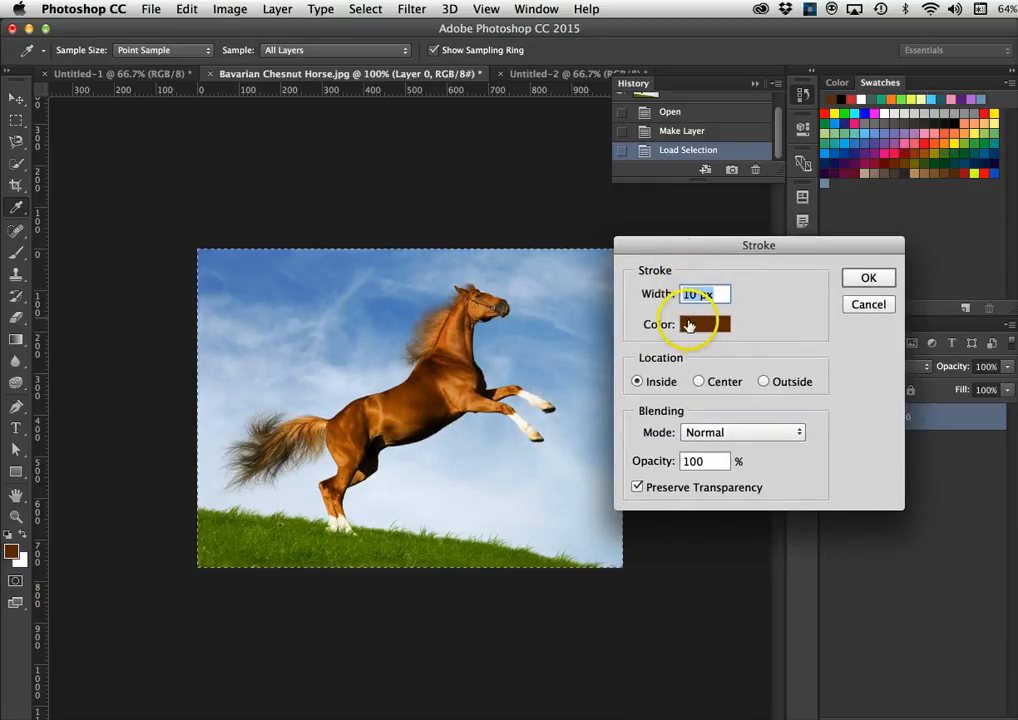
- Sample chestnut brown 6f3203 from the horse's coat and apply a 10 px Inside stroke
left_click(690, 326)
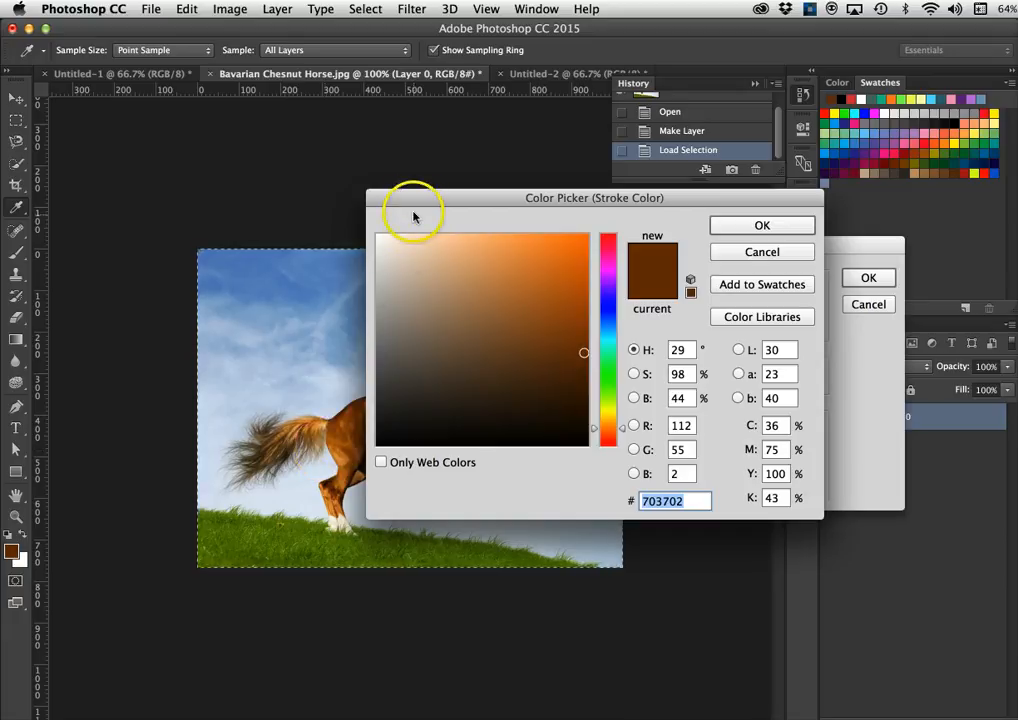
mouse_move(420, 198)
left_mouse_down()
mouse_move(748, 250)
mouse_move(694, 246)
left_mouse_up()
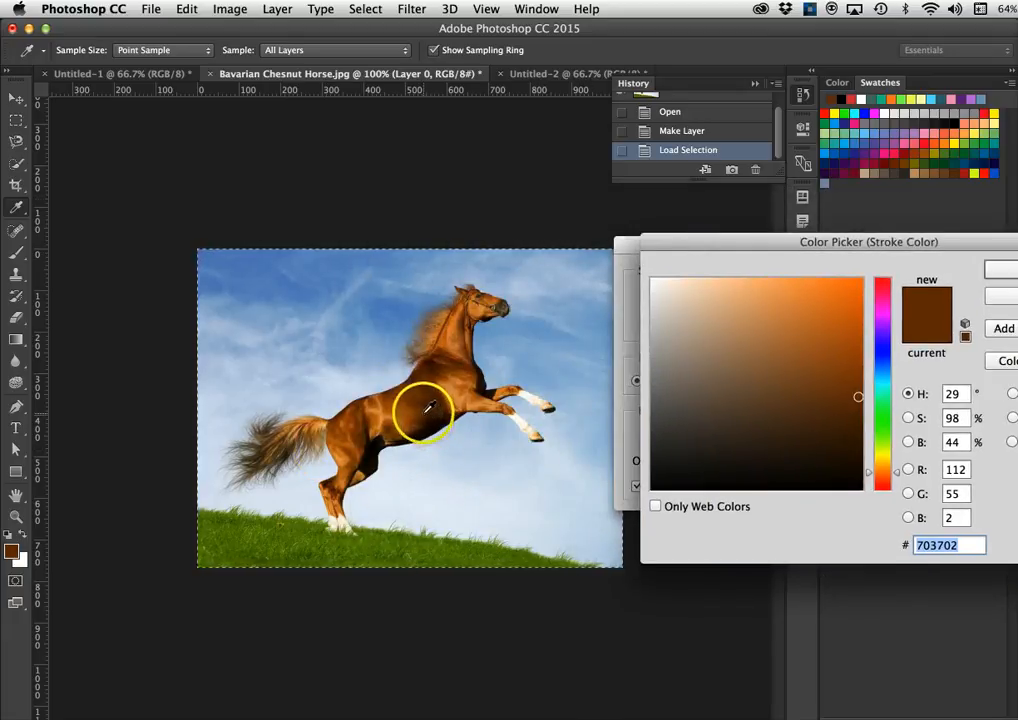
left_click(432, 360)
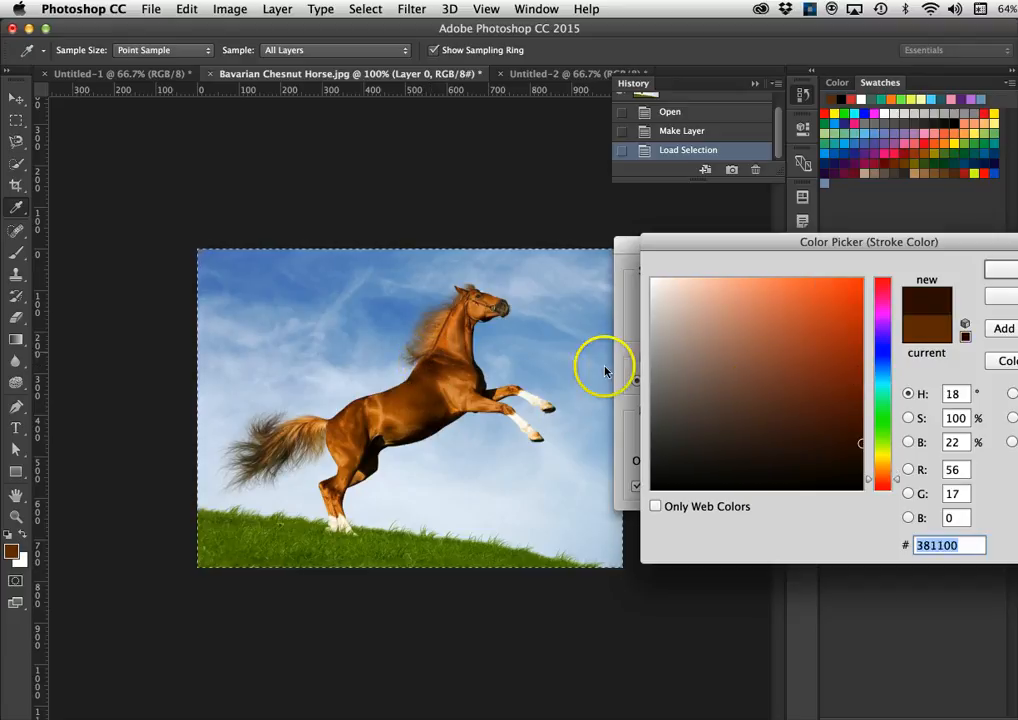
left_click(445, 366)
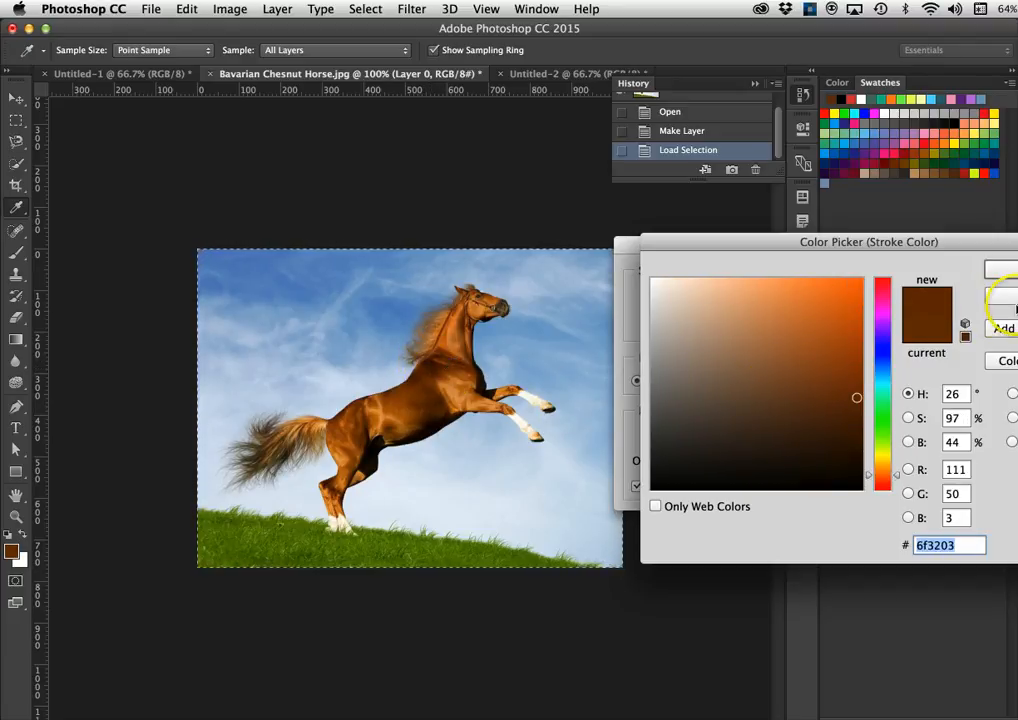
left_click(1000, 269)
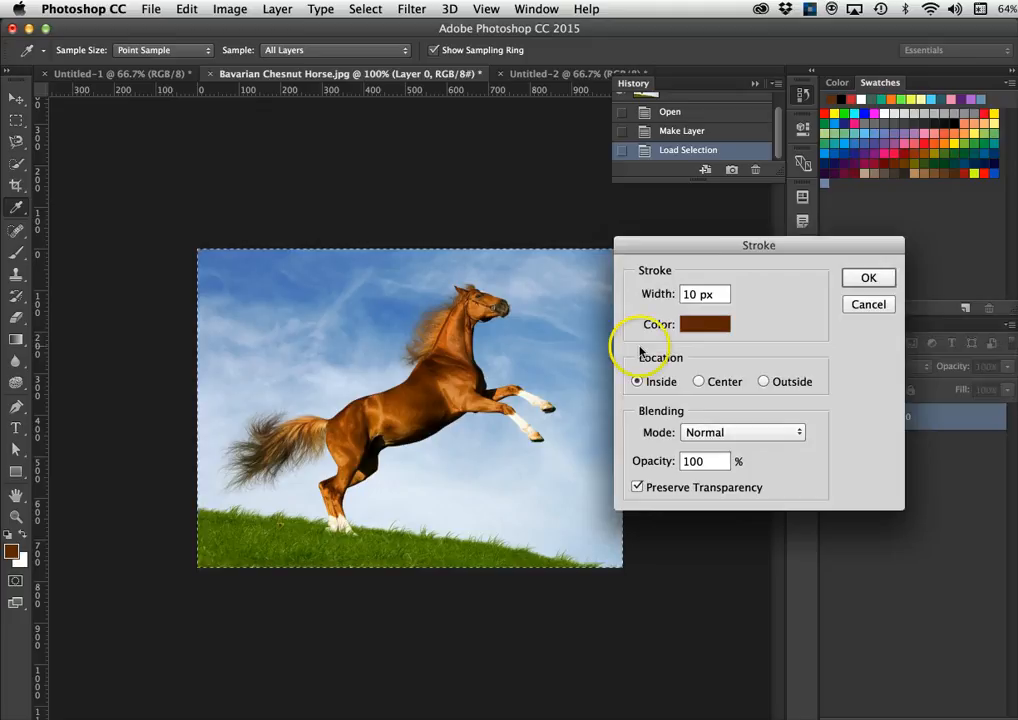
left_click_drag(694, 252, 770, 271)
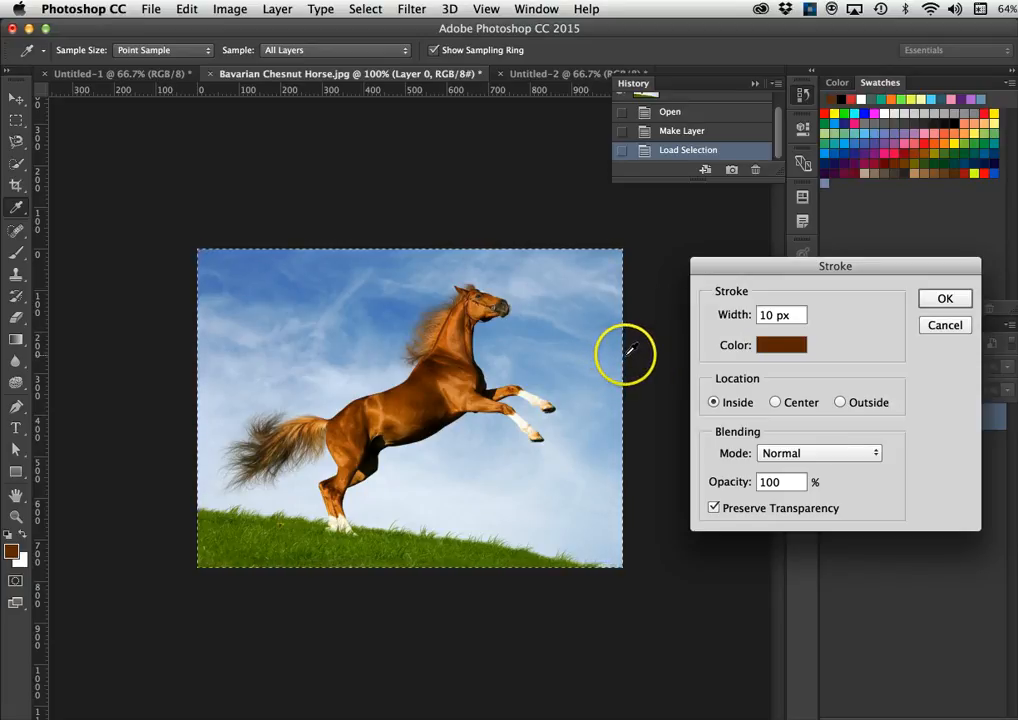
left_click(714, 404)
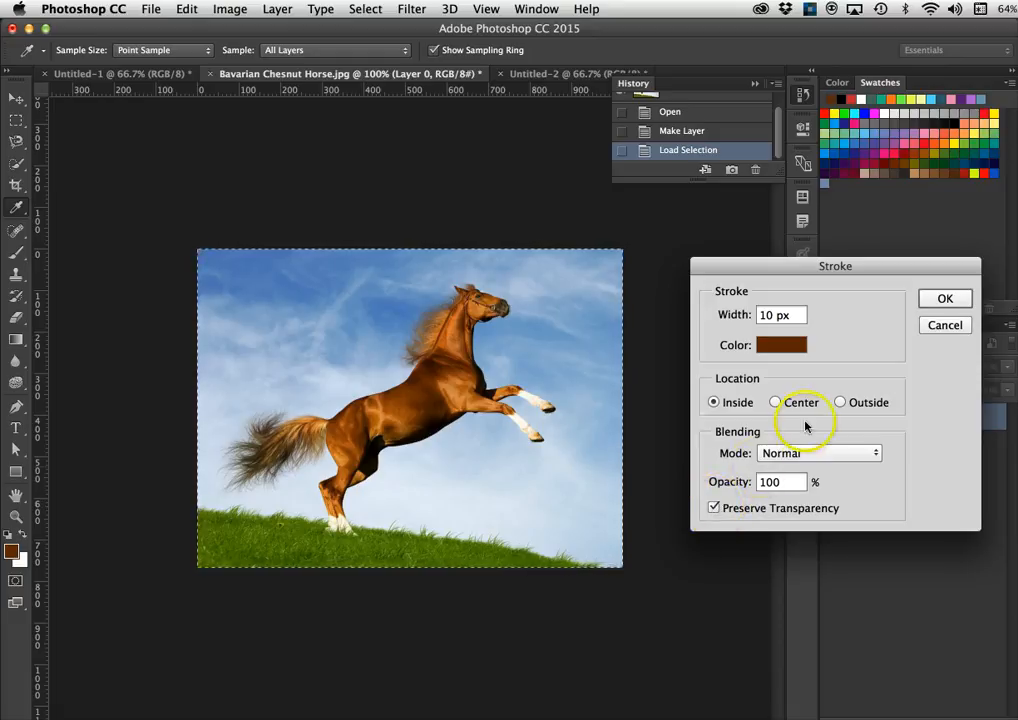
left_click(946, 300)
- Switch to the Move tool (V) and bring the Photoshop window back into focus
key("v")
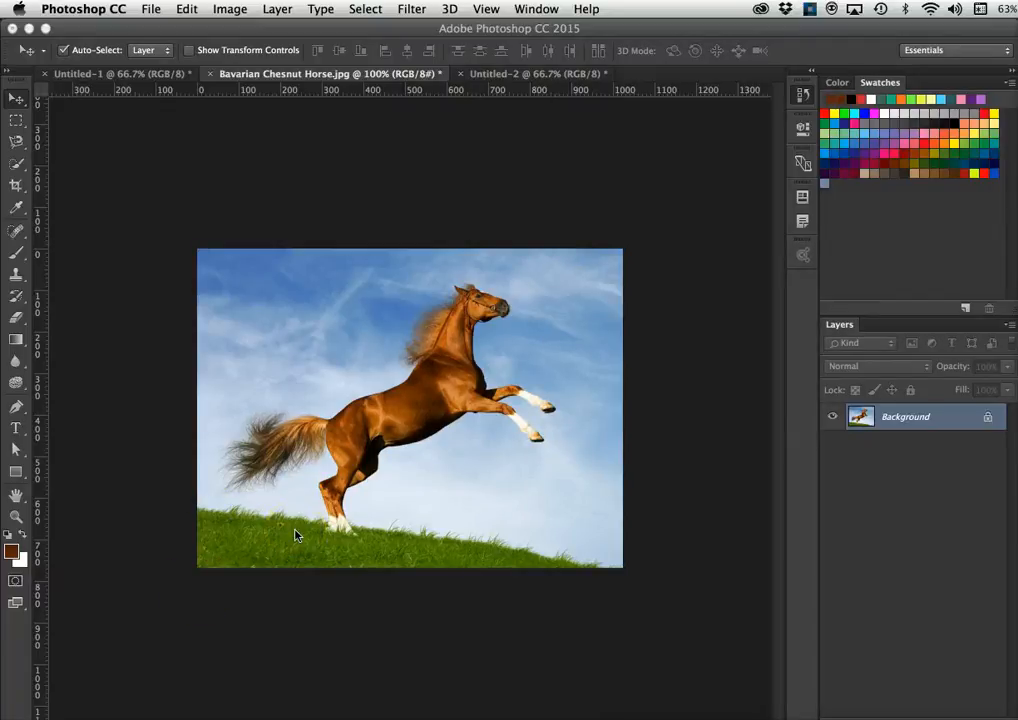
left_click(167, 467)
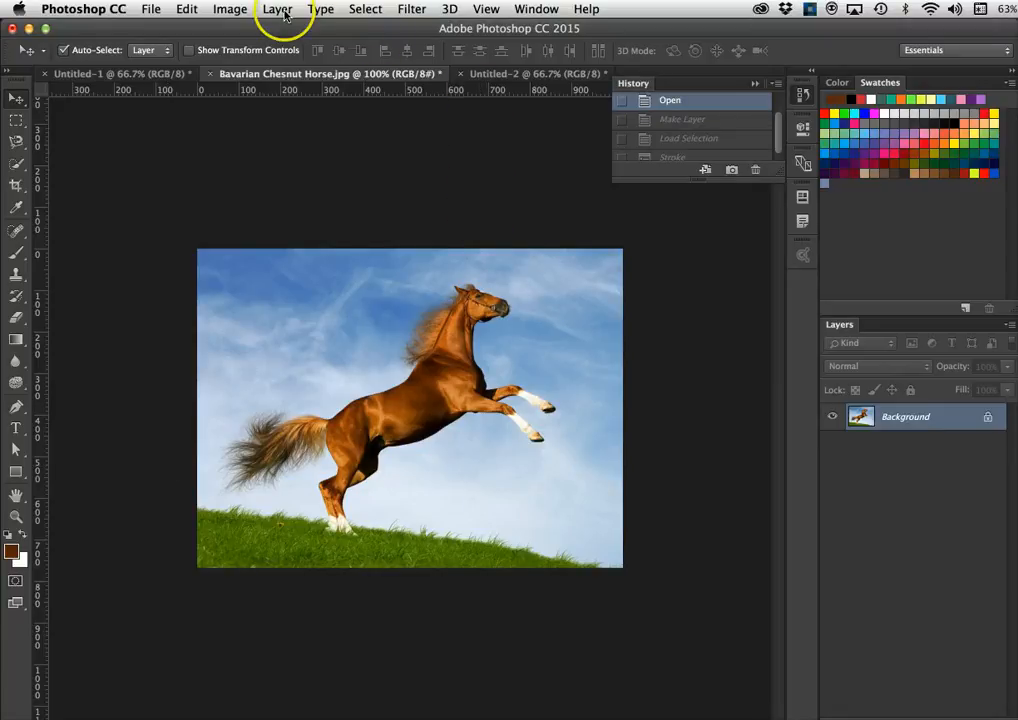
- Open Image > Adjustments > Hue/Saturation and move the dialog into full view
left_click(228, 9)
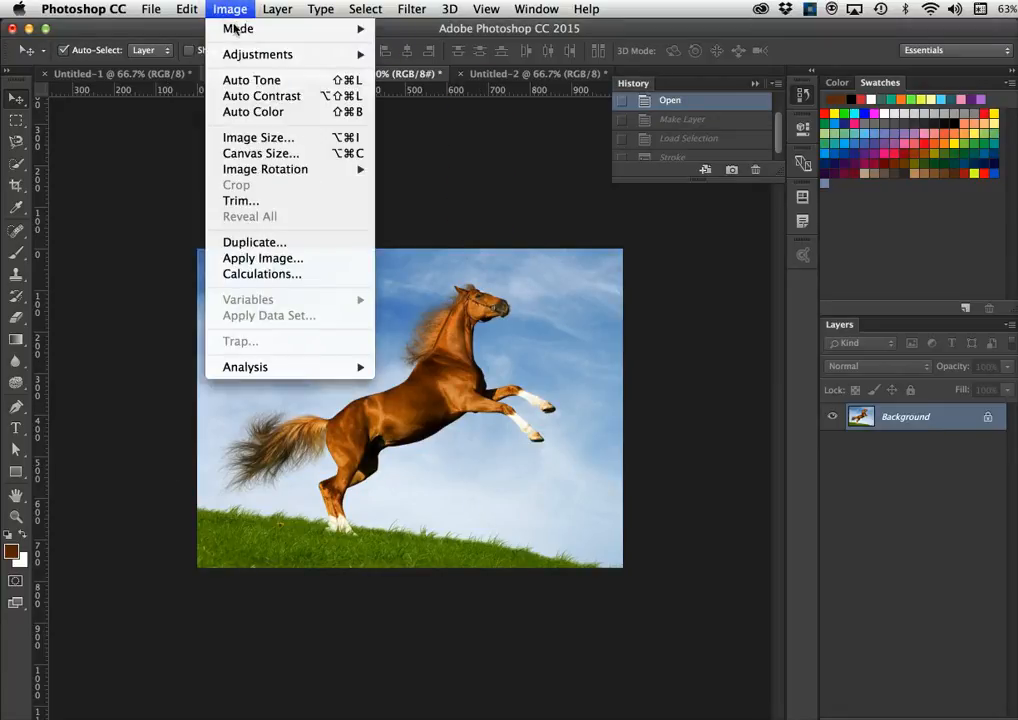
mouse_move(243, 57)
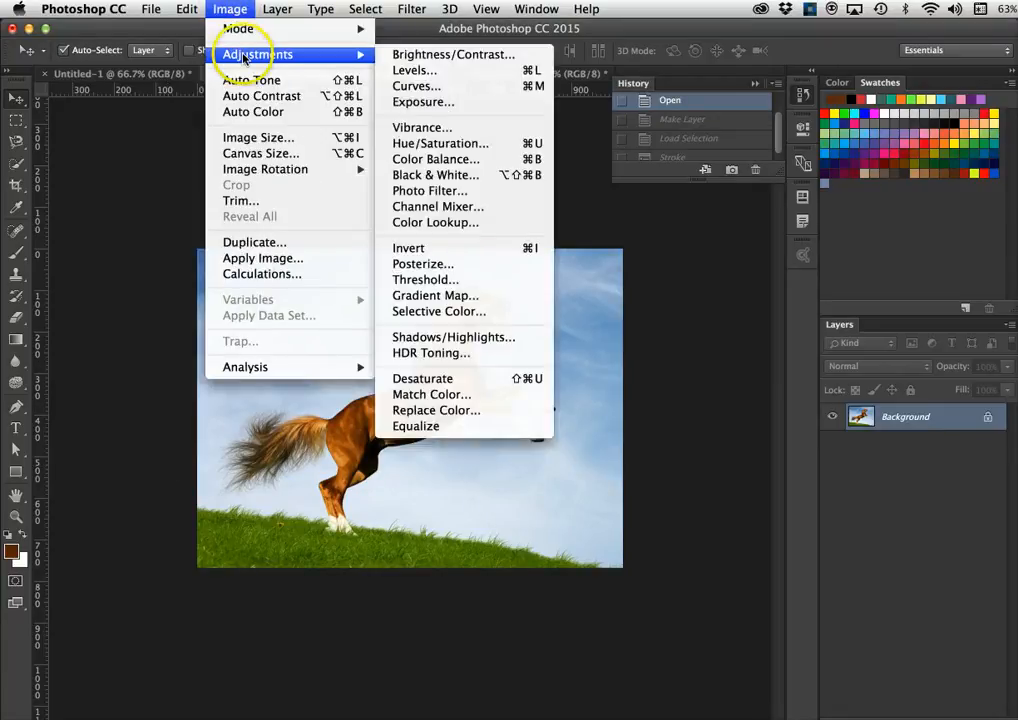
left_click(447, 144)
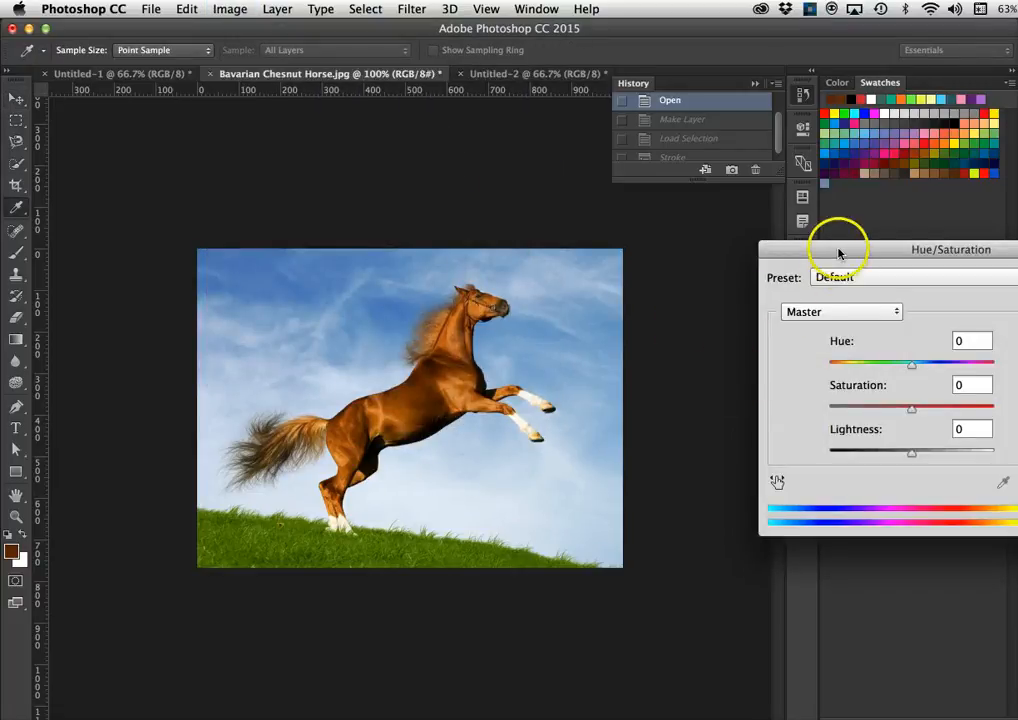
left_click_drag(831, 250, 761, 203)
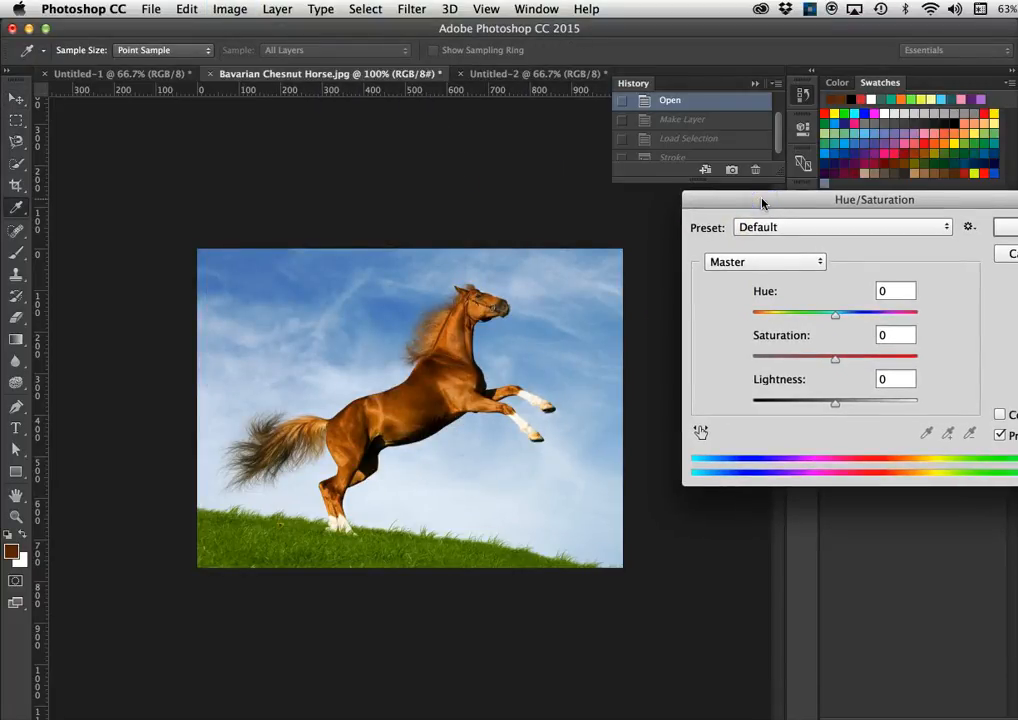
- Set Hue to -24 and Saturation to +5, leaving Lightness at 0
left_click(836, 318)
left_click_drag(836, 318, 815, 318)
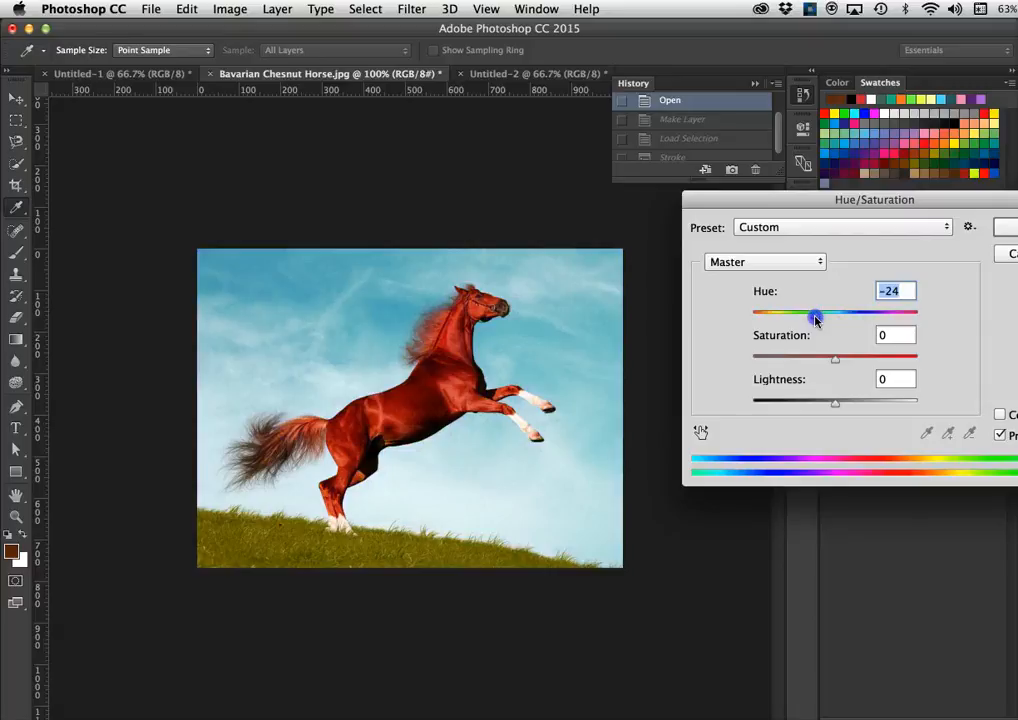
left_click(834, 362)
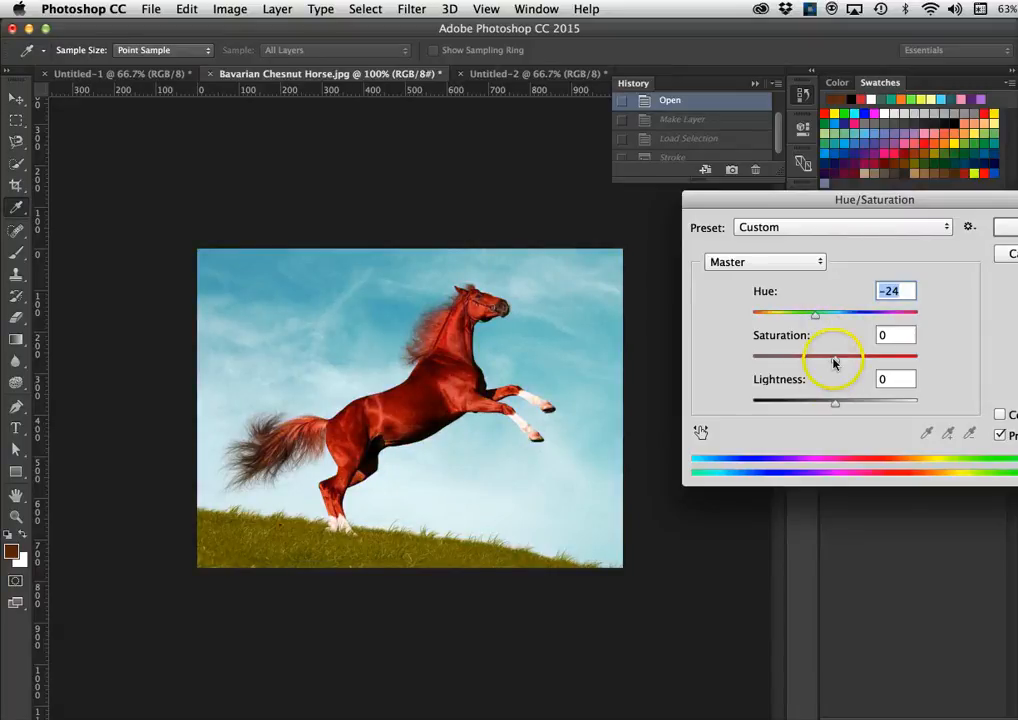
mouse_move(835, 362)
left_mouse_down()
mouse_move(903, 362)
mouse_move(778, 356)
mouse_move(839, 356)
left_mouse_up()
left_click(835, 404)
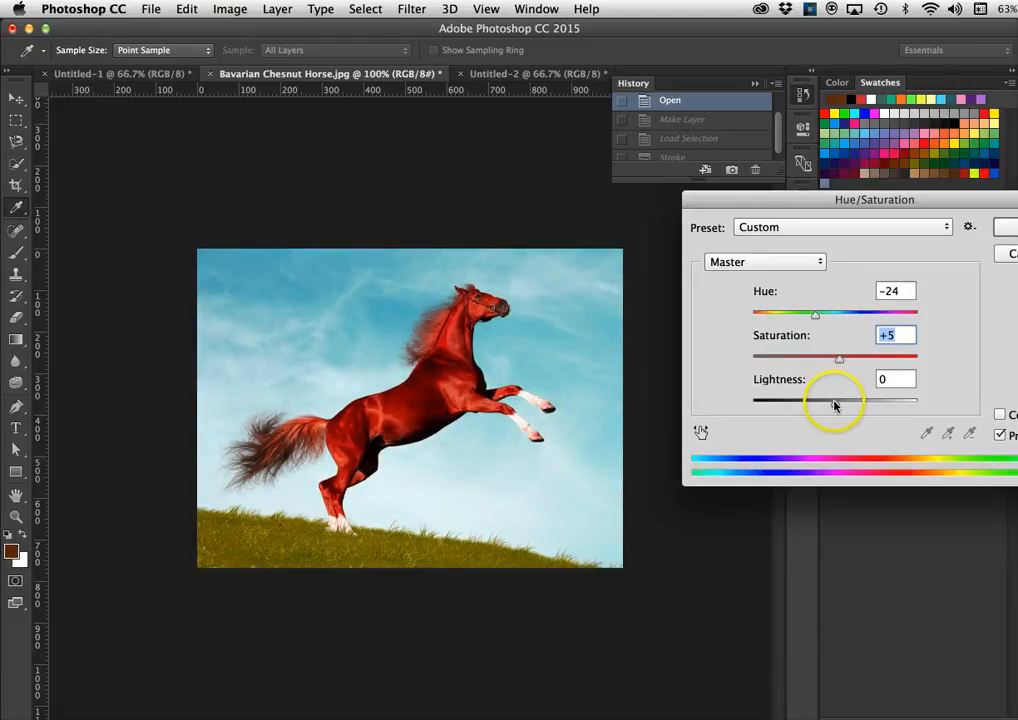
mouse_move(835, 404)
left_mouse_down()
mouse_move(880, 405)
mouse_move(803, 405)
mouse_move(838, 404)
left_mouse_up()
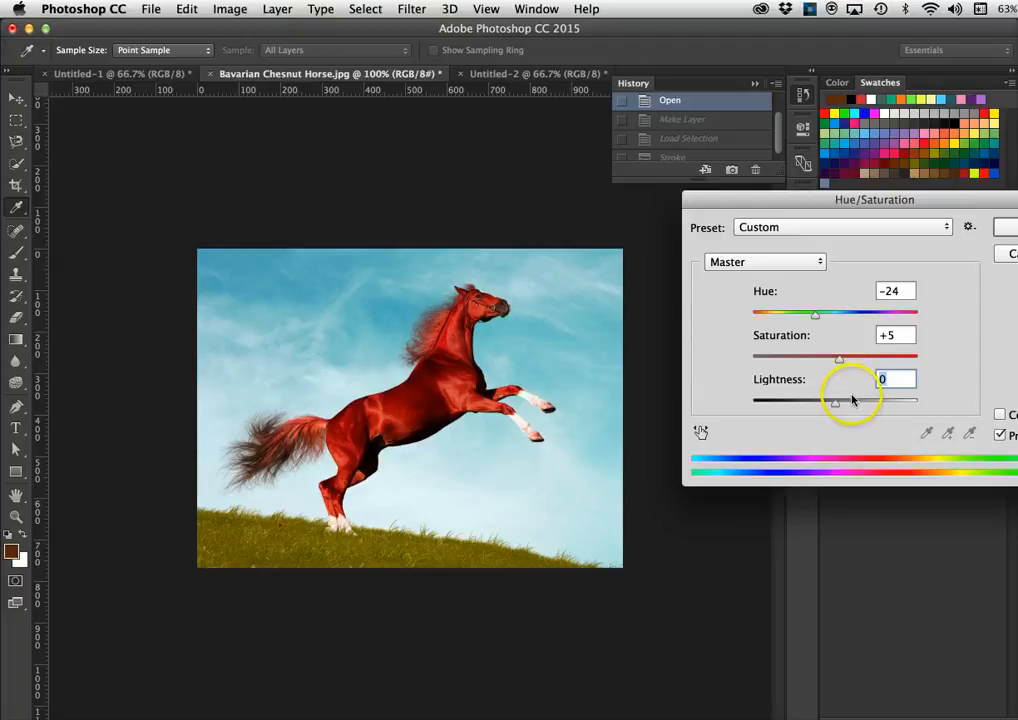
- Preview Colorize tints, then uncheck Colorize to keep Hue -24, Saturation +5 and open the channel list
left_click(999, 415)
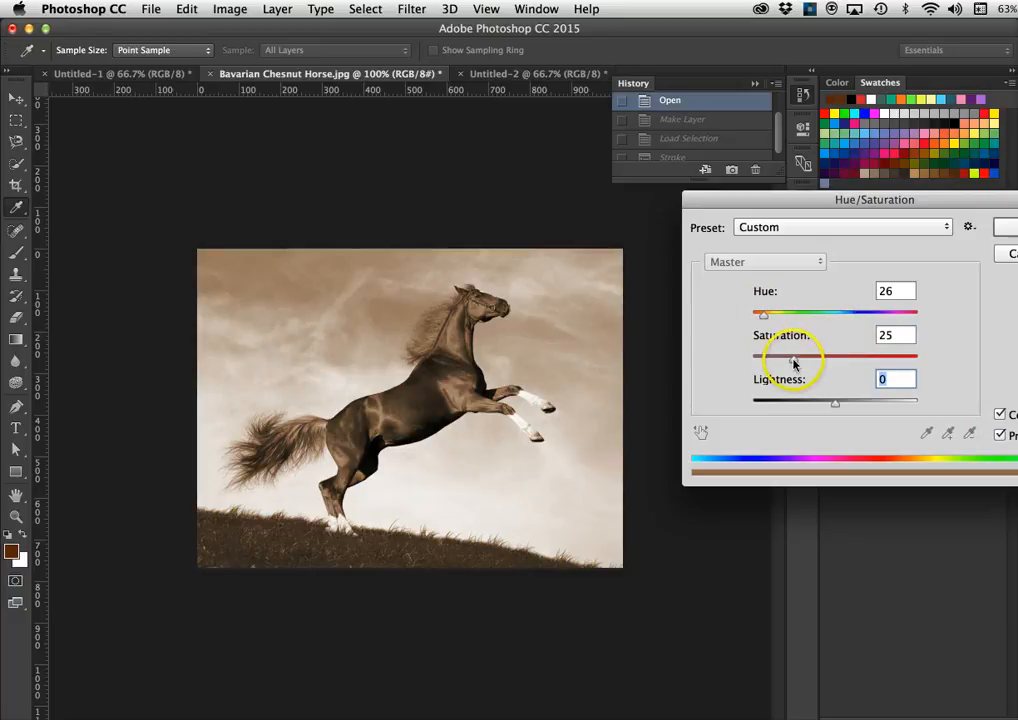
left_click_drag(794, 359, 834, 356)
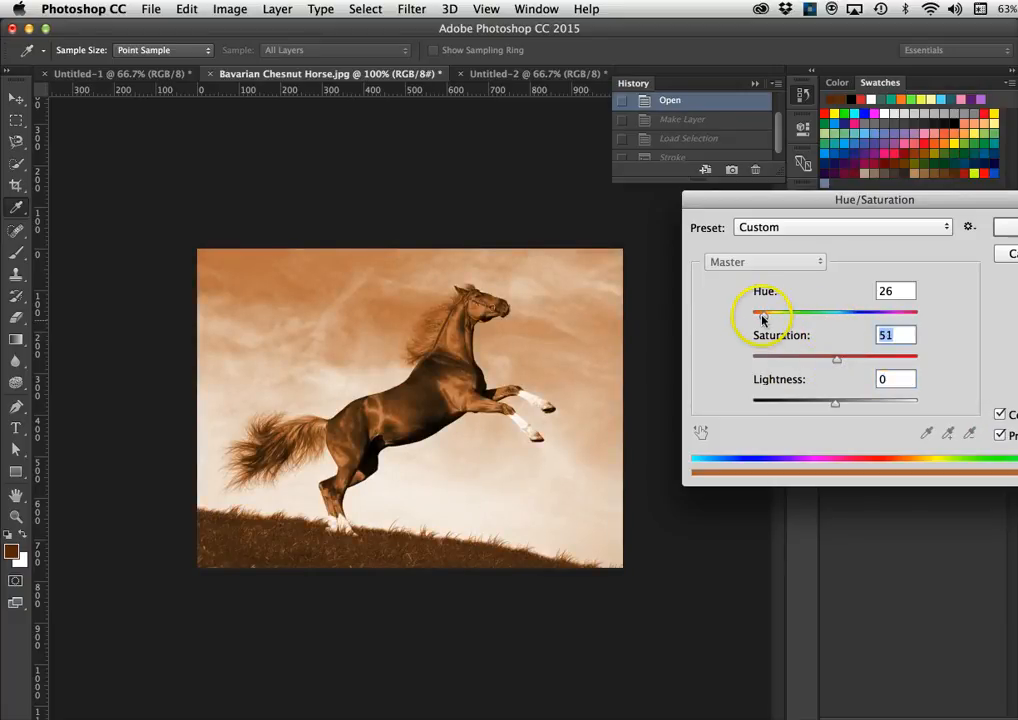
left_click_drag(762, 315, 836, 317)
left_click_drag(873, 316, 838, 328)
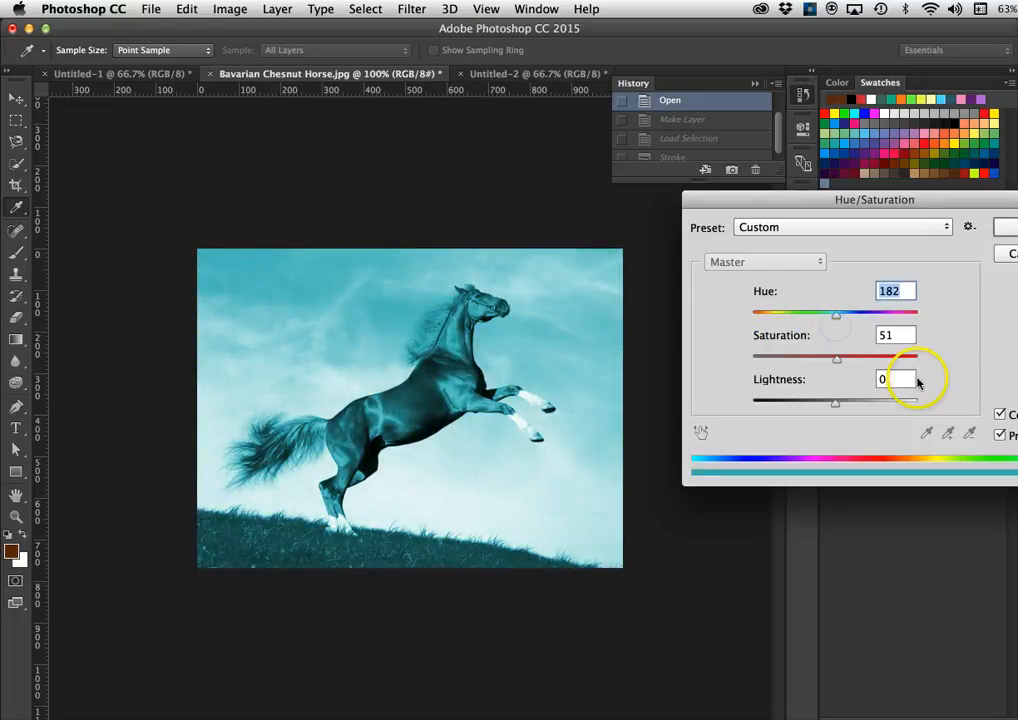
left_click(1001, 416)
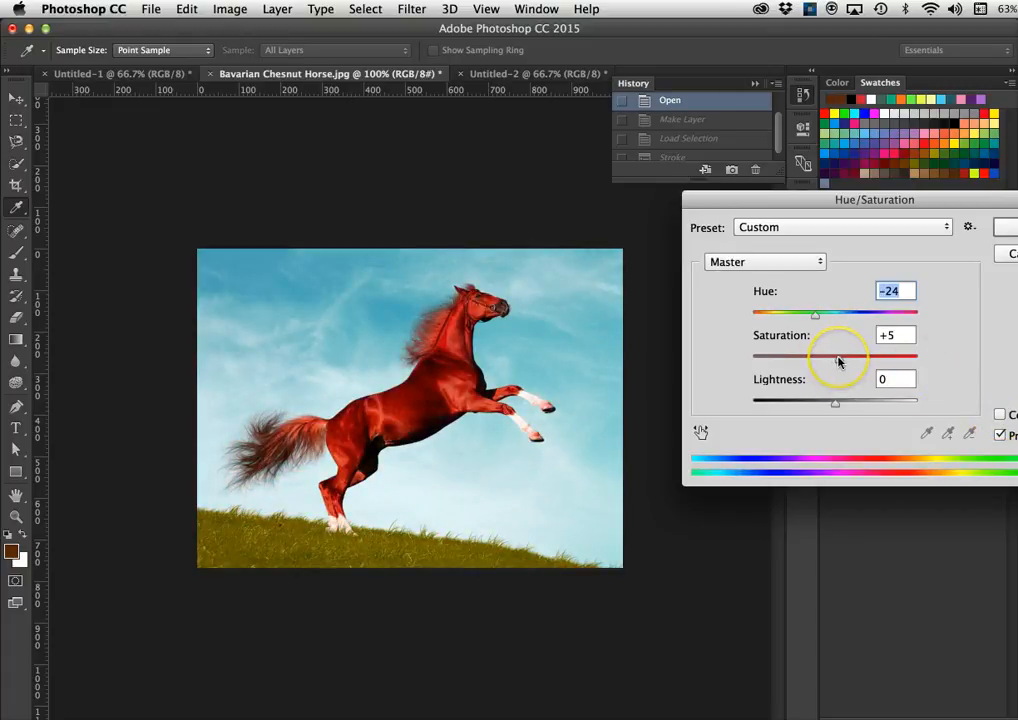
left_click(735, 262)
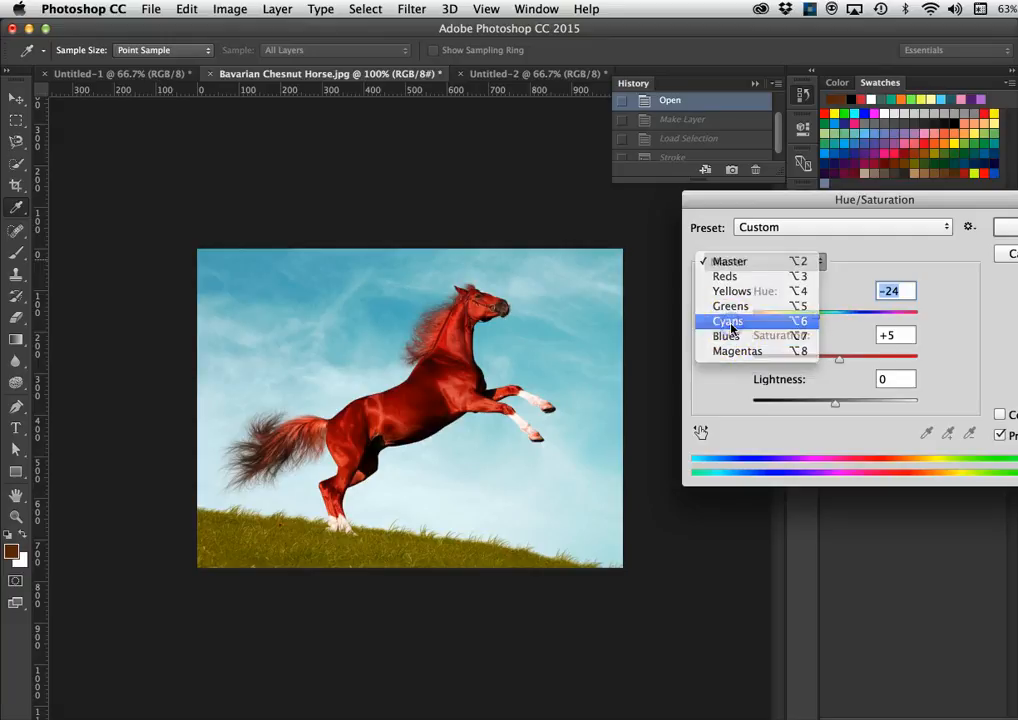
- Shift the Cyans range hue to +8 and apply the Hue/Saturation adjustment
left_click(725, 321)
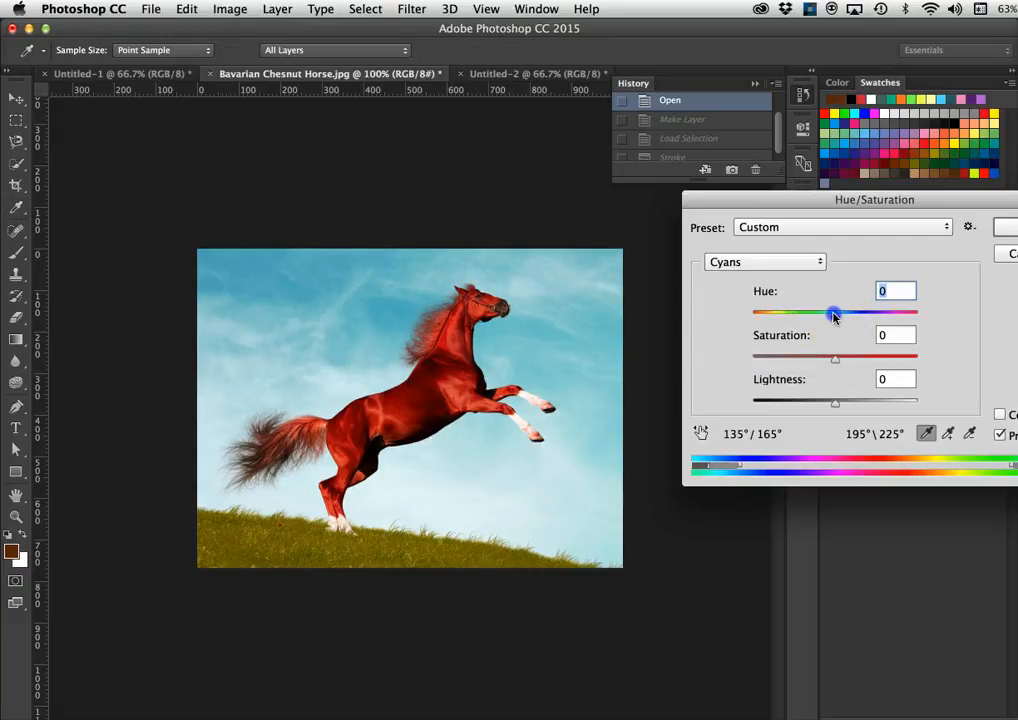
mouse_move(835, 314)
left_mouse_down()
mouse_move(757, 324)
mouse_move(934, 302)
mouse_move(738, 343)
mouse_move(768, 348)
mouse_move(823, 320)
mouse_move(909, 311)
mouse_move(843, 318)
left_mouse_up()
left_click(775, 261)
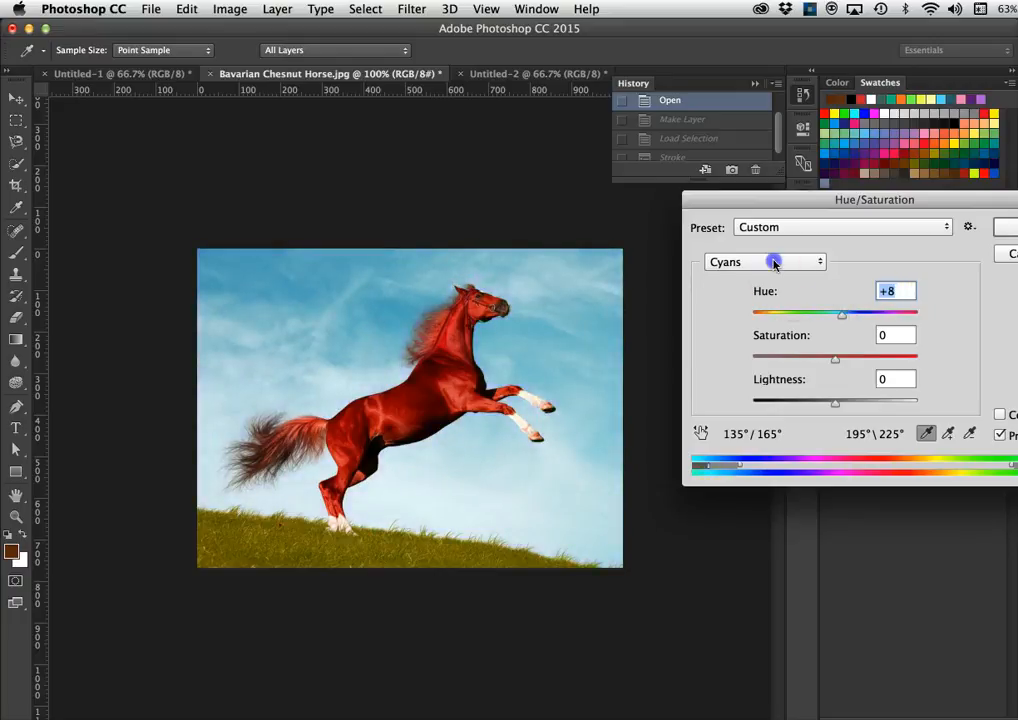
left_click(773, 262)
key("Return")
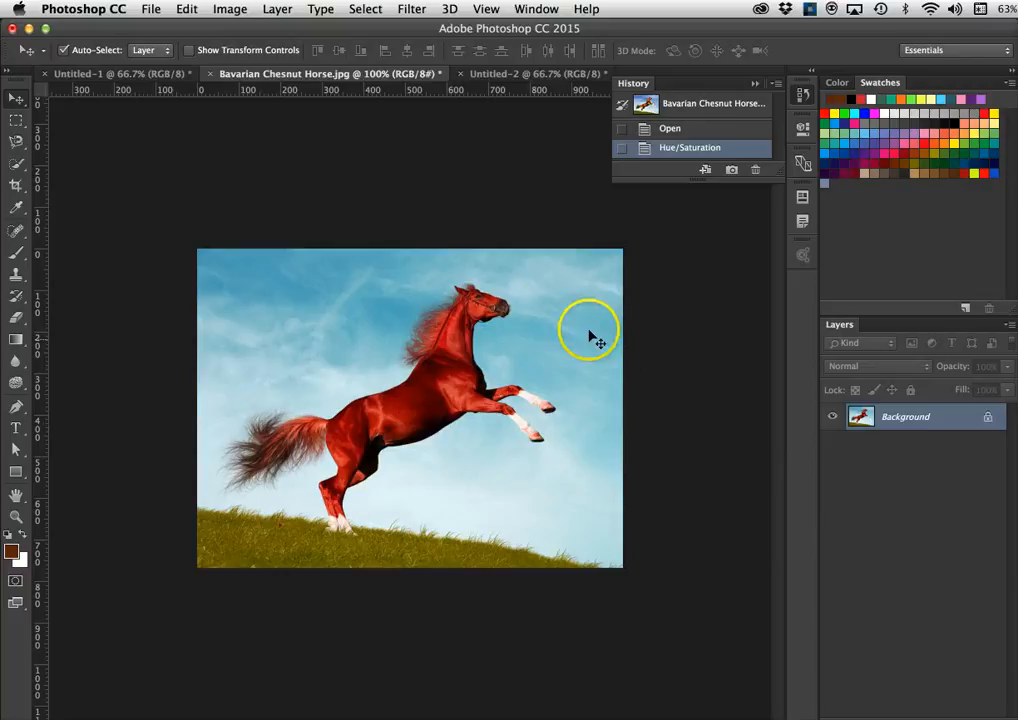
- Step History back to the Open state, restoring the original colours, and open Image > Adjustments
left_click(702, 131)
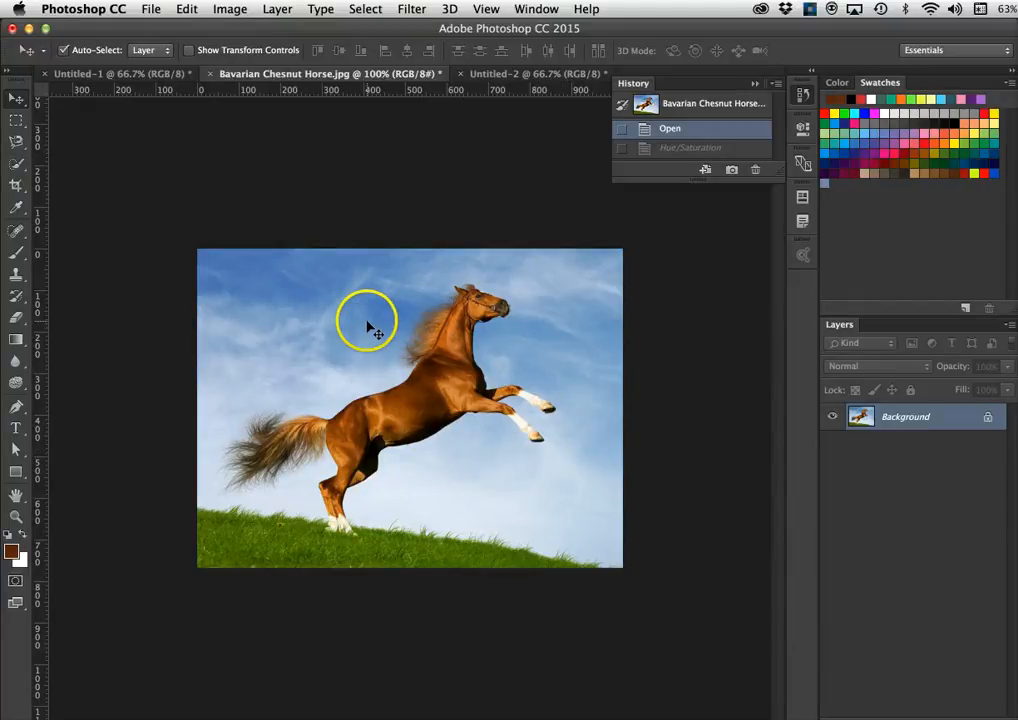
left_click(229, 8)
mouse_move(245, 55)
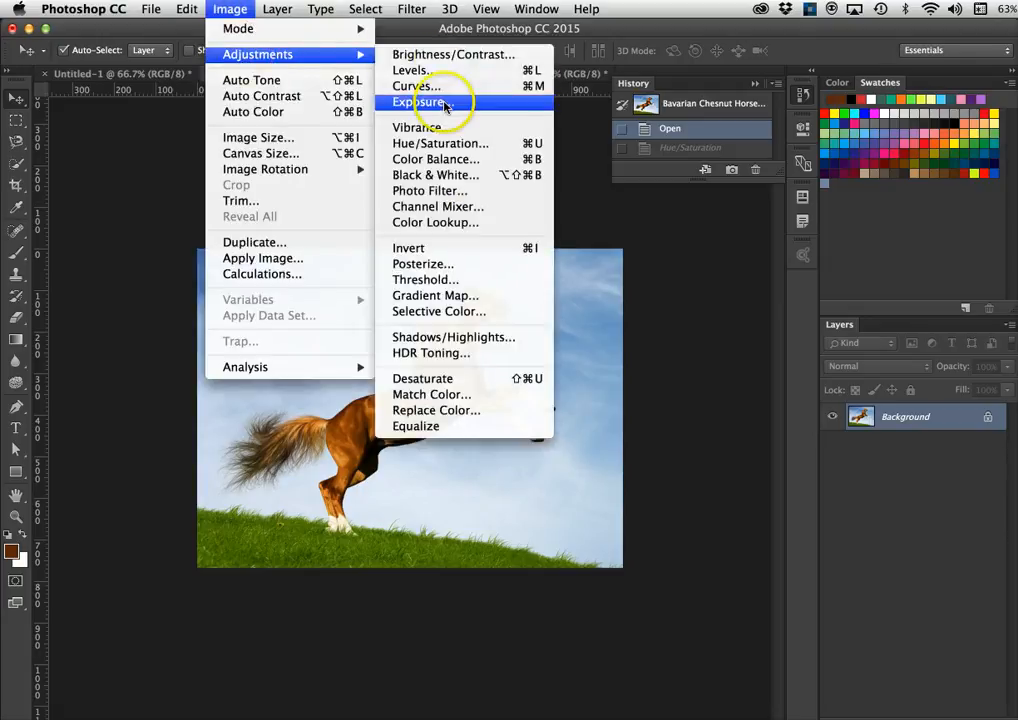
- Start a Color Balance adjustment and shift the midtones and shadows toward blue
left_click(437, 160)
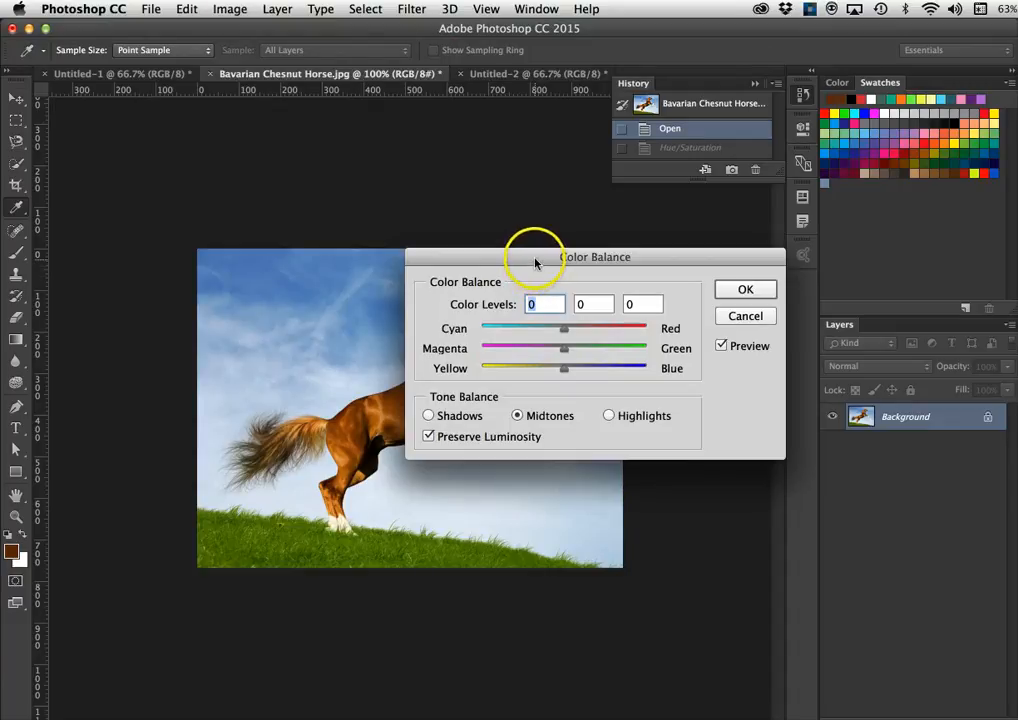
left_click_drag(535, 262, 373, 445)
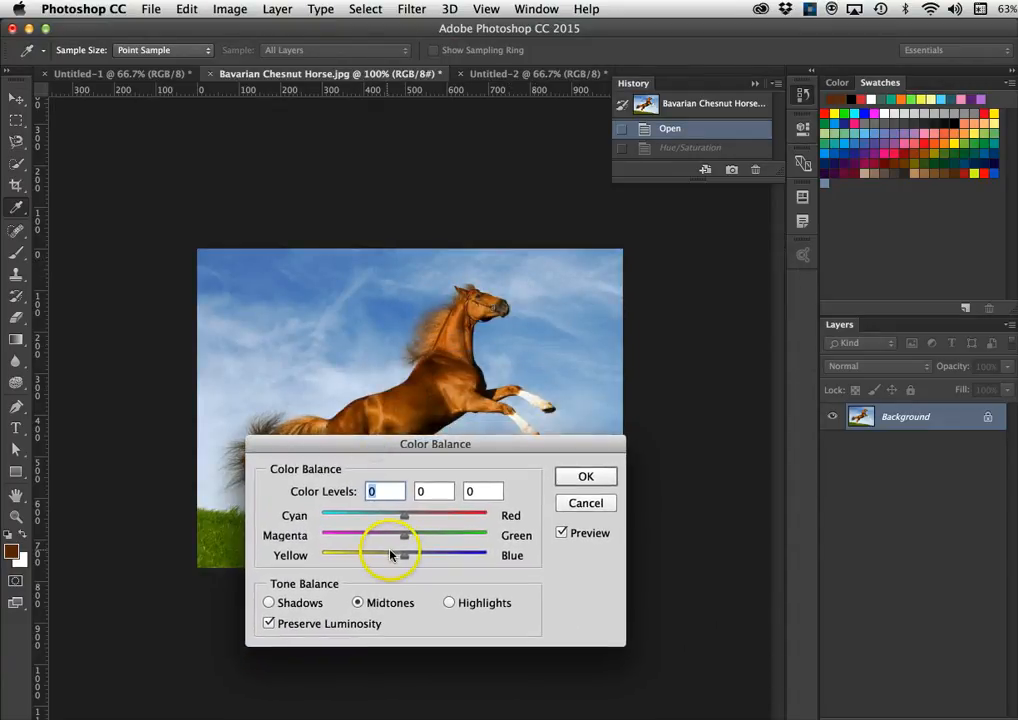
left_click_drag(404, 561, 472, 557)
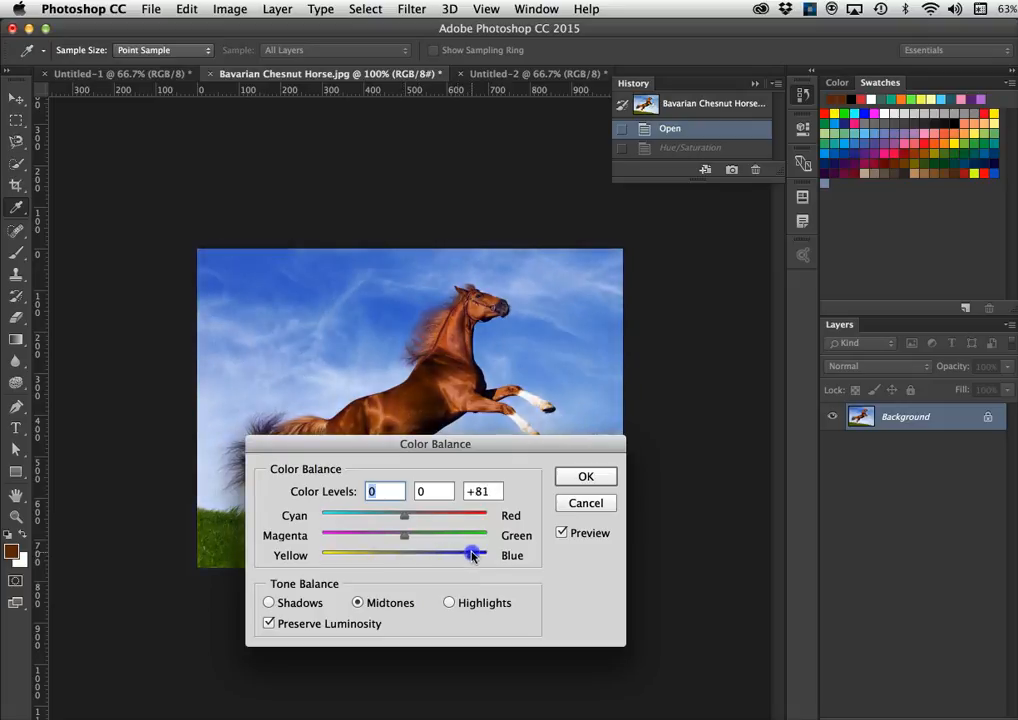
left_click_drag(477, 443, 855, 276)
left_click(843, 388)
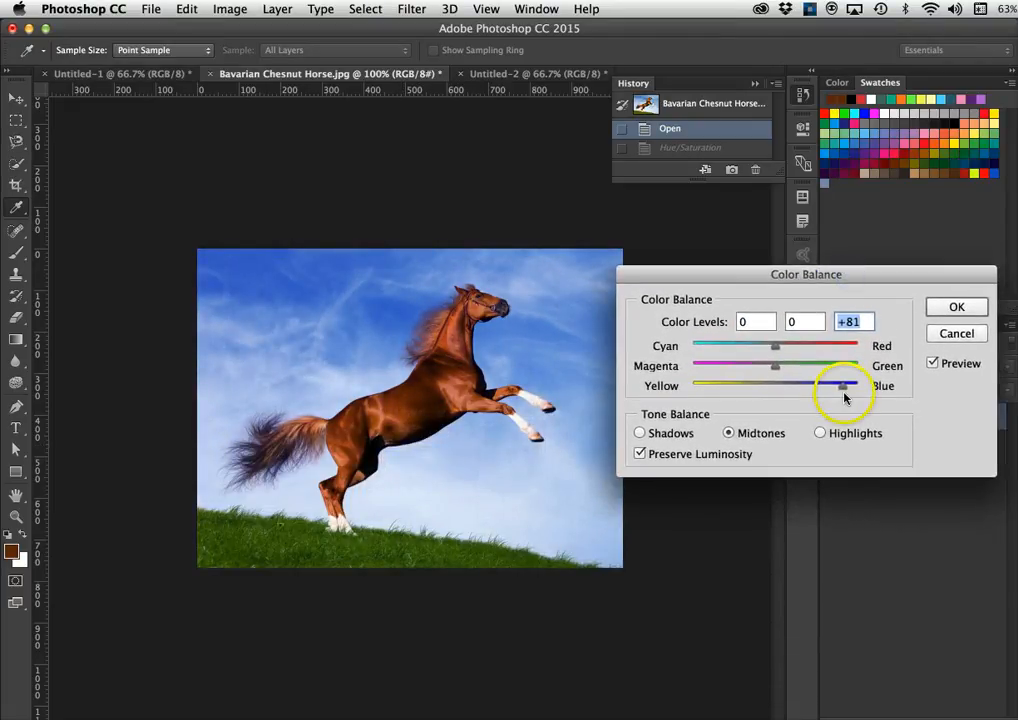
left_click_drag(843, 390, 799, 391)
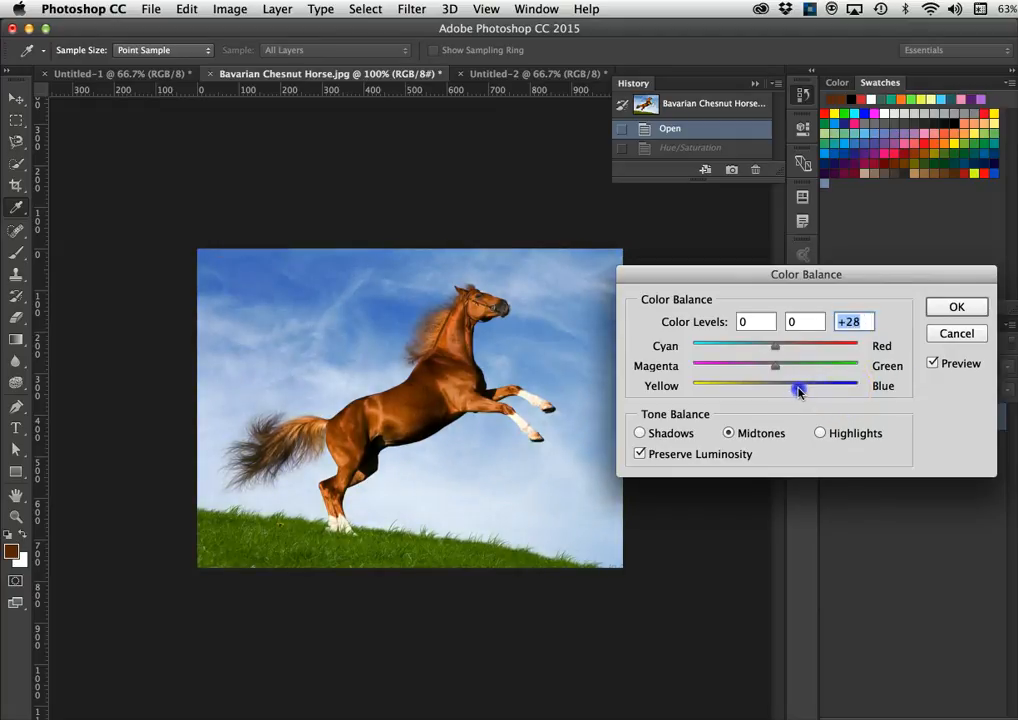
left_click(640, 434)
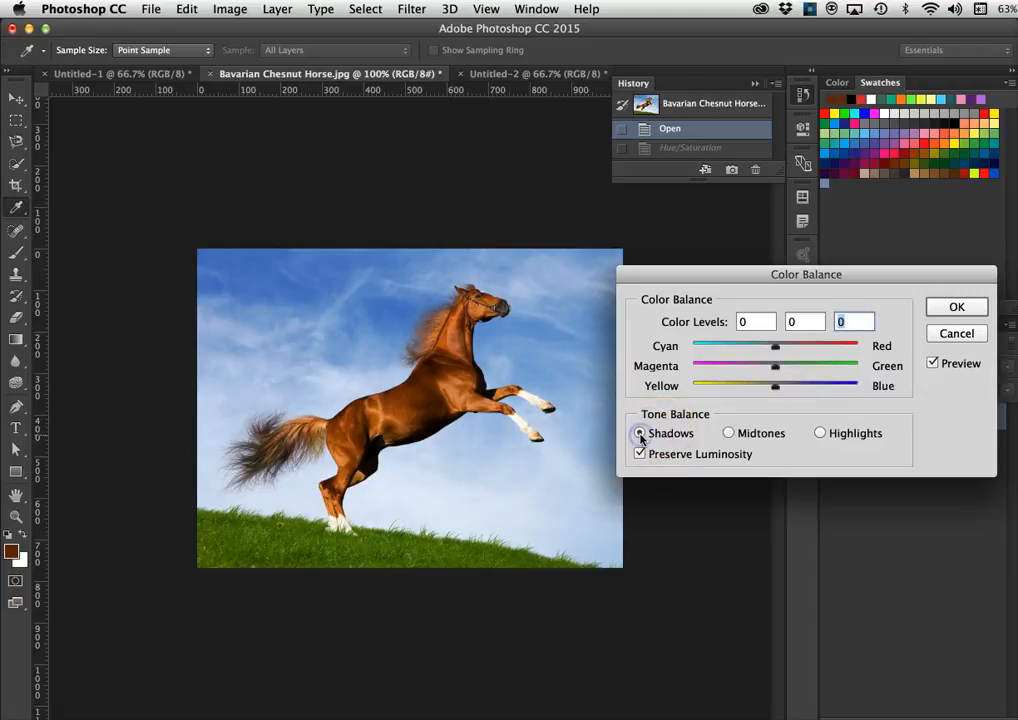
left_click_drag(775, 385, 791, 388)
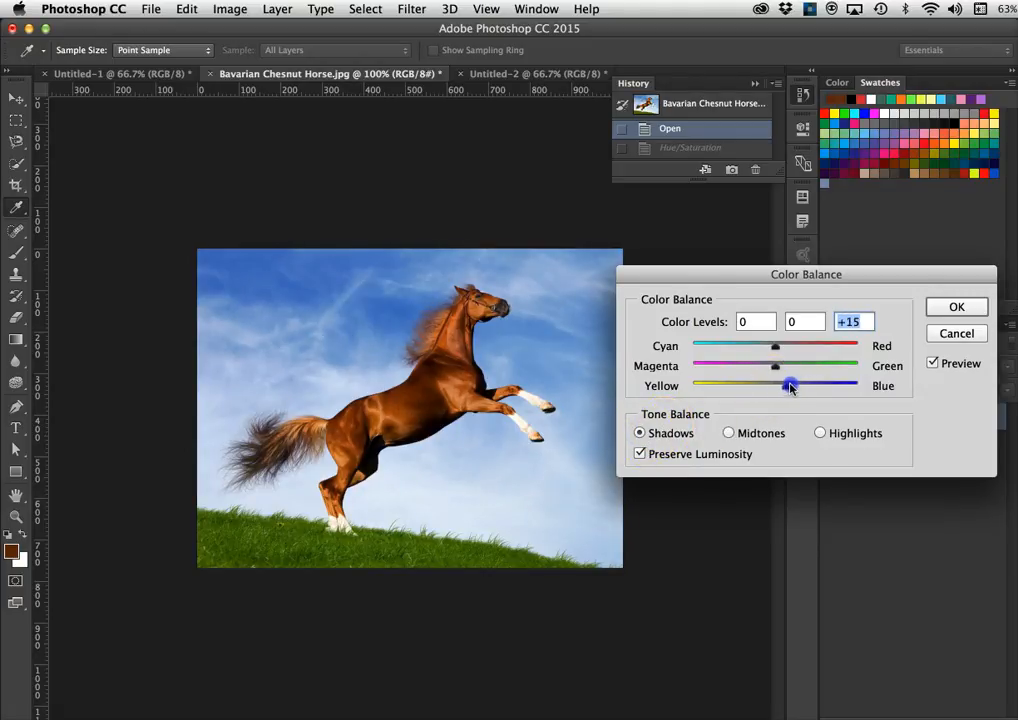
- Set the highlights colour balance to +12, +13, -14 and apply it
left_click(820, 433)
mouse_move(782, 389)
left_mouse_down()
mouse_move(752, 389)
mouse_move(762, 391)
left_mouse_up()
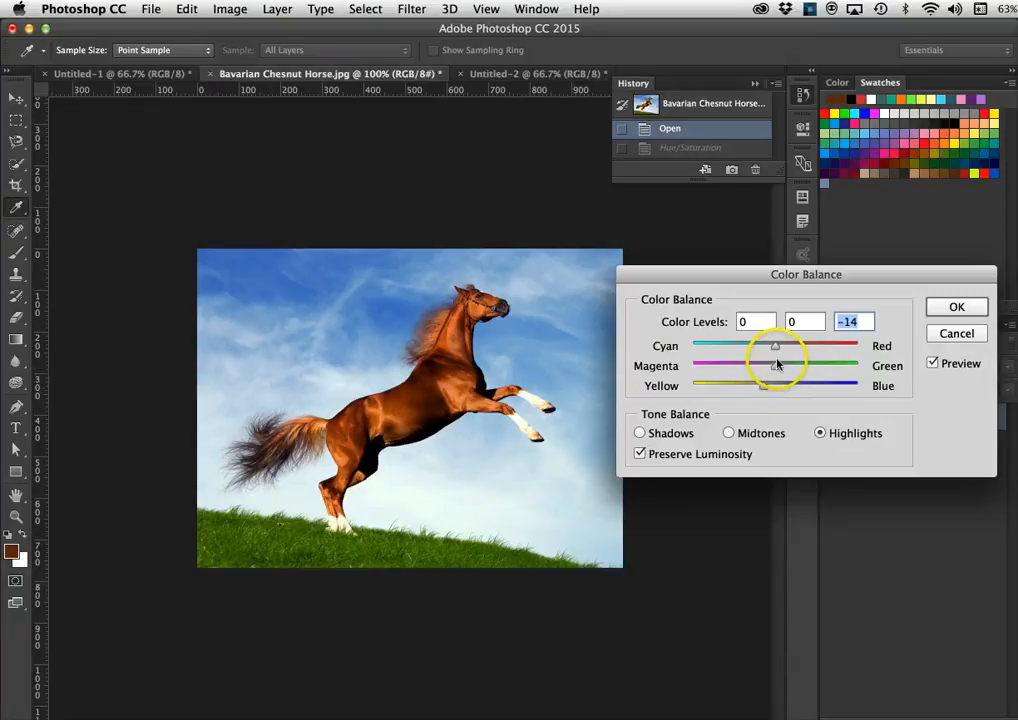
mouse_move(775, 368)
left_mouse_down()
mouse_move(732, 366)
mouse_move(786, 368)
left_mouse_up()
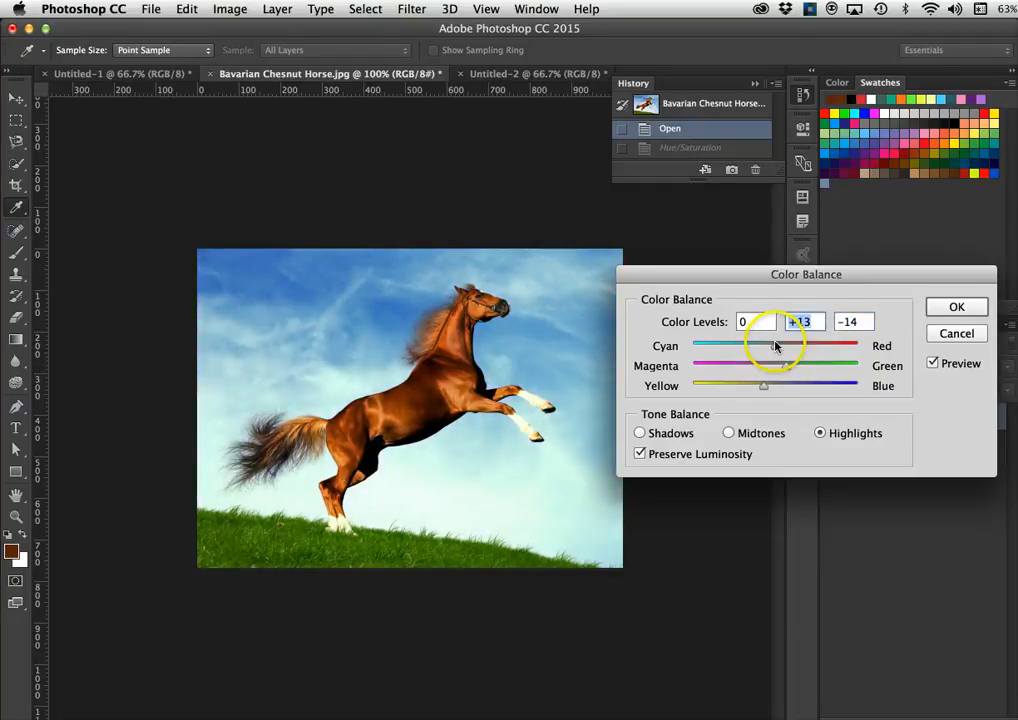
left_click(776, 346)
left_click_drag(769, 348, 772, 349)
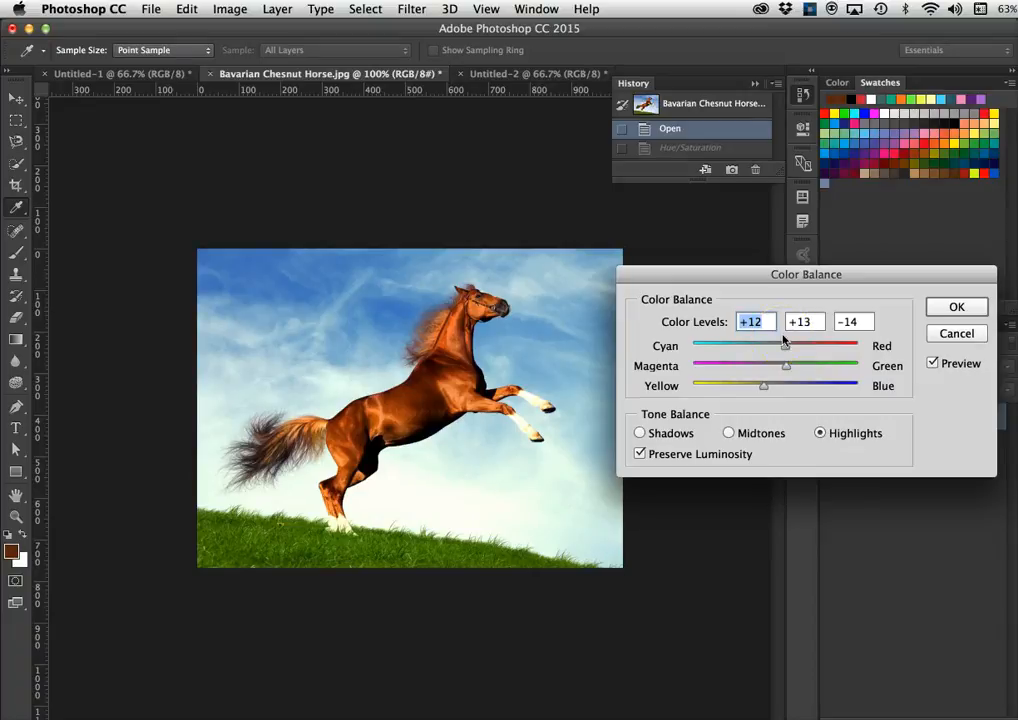
left_click(956, 309)
key("v")
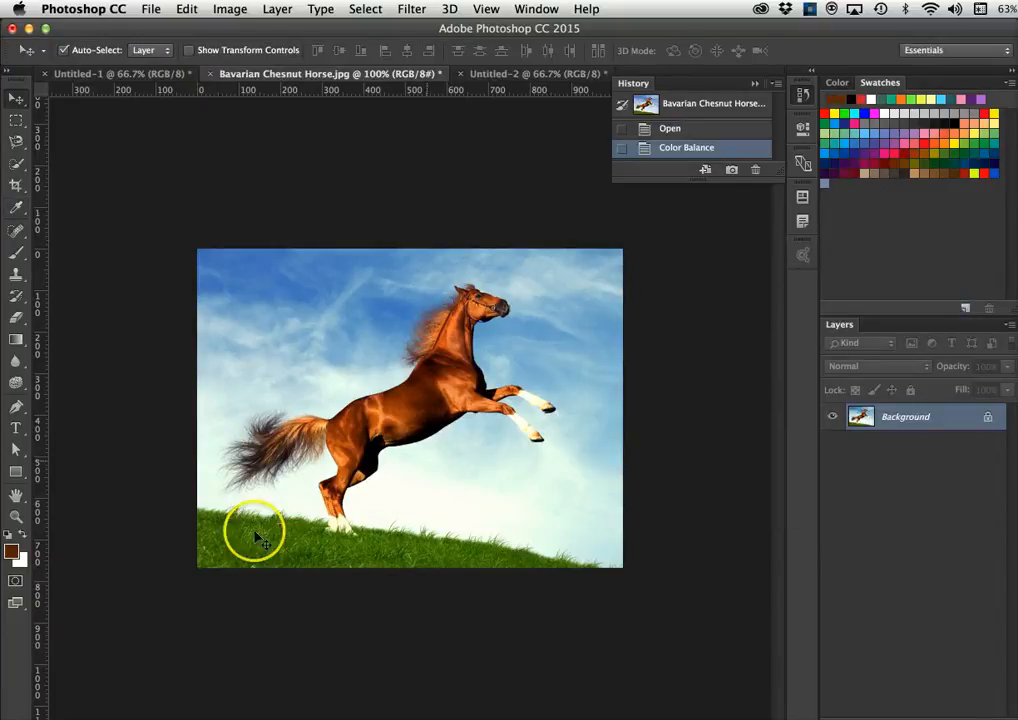
left_click(22, 714)
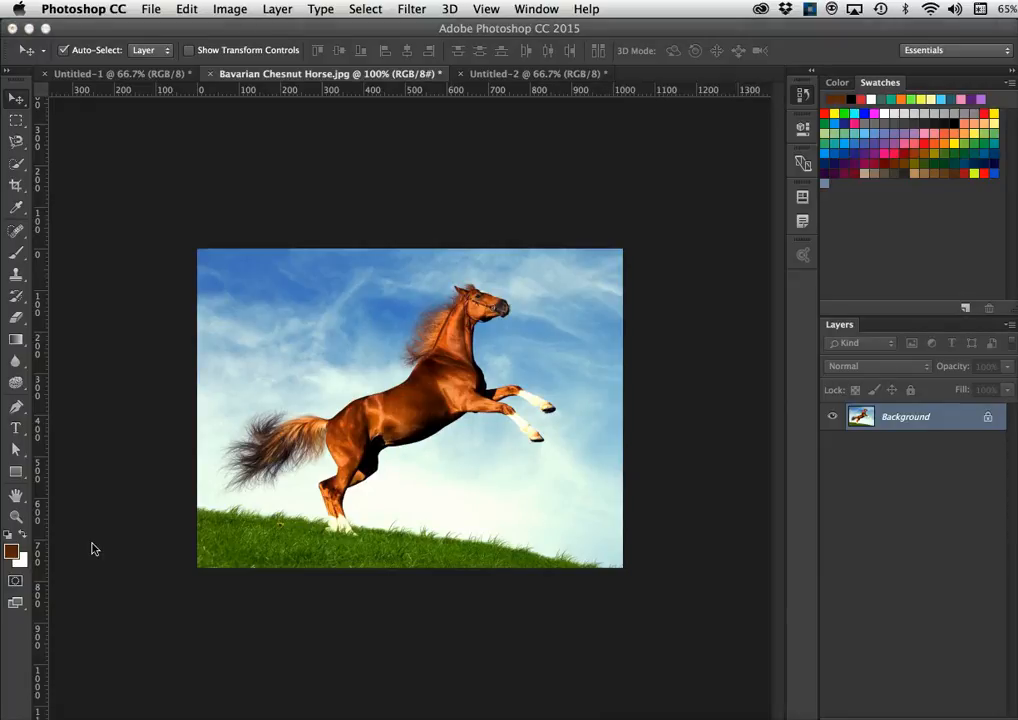
left_click(111, 76)
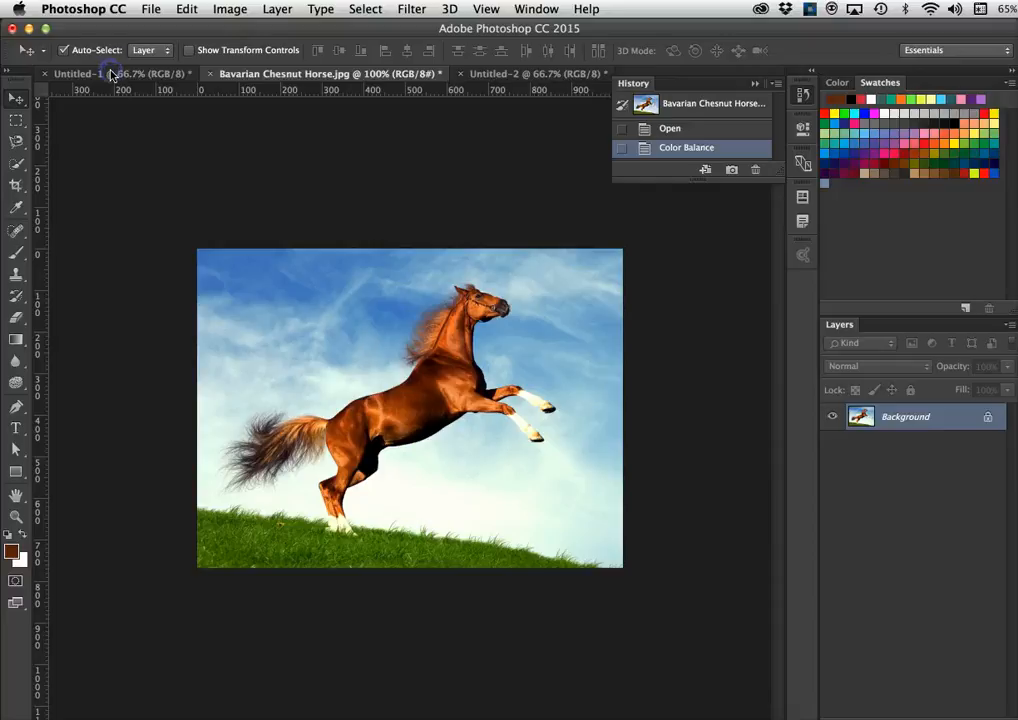
left_click(111, 75)
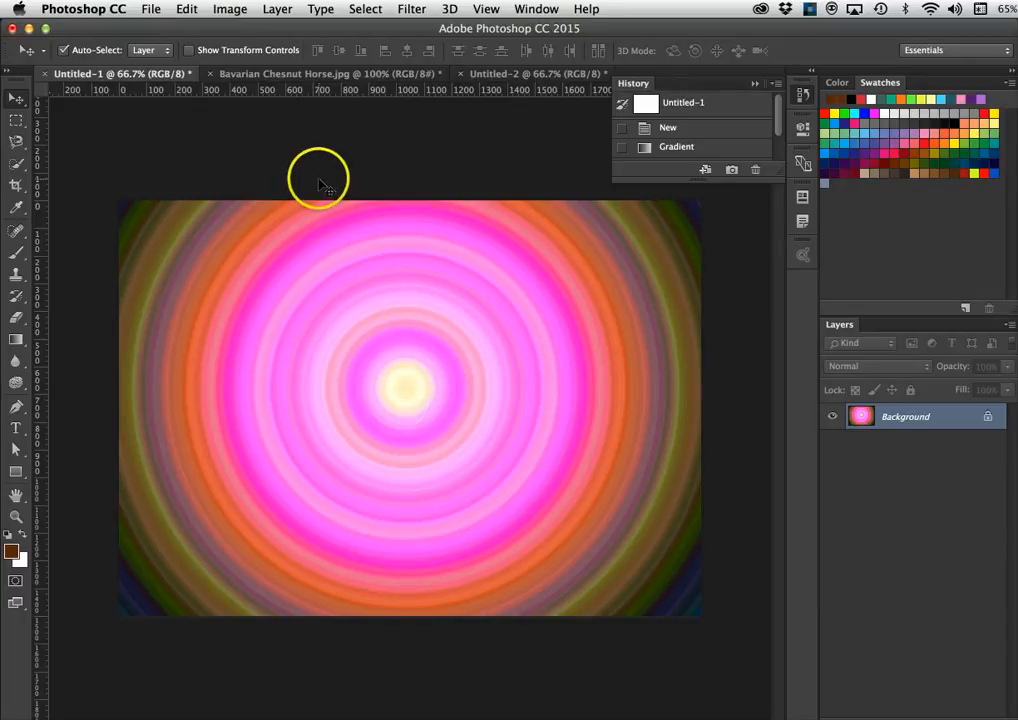
left_click(316, 74)
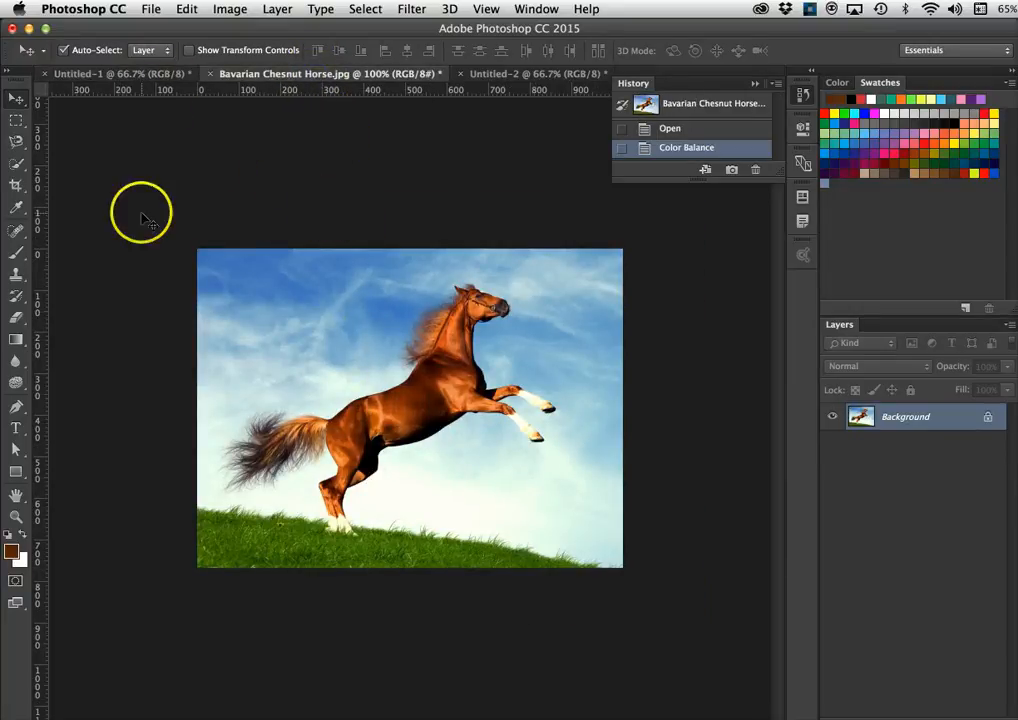
left_click(90, 74)
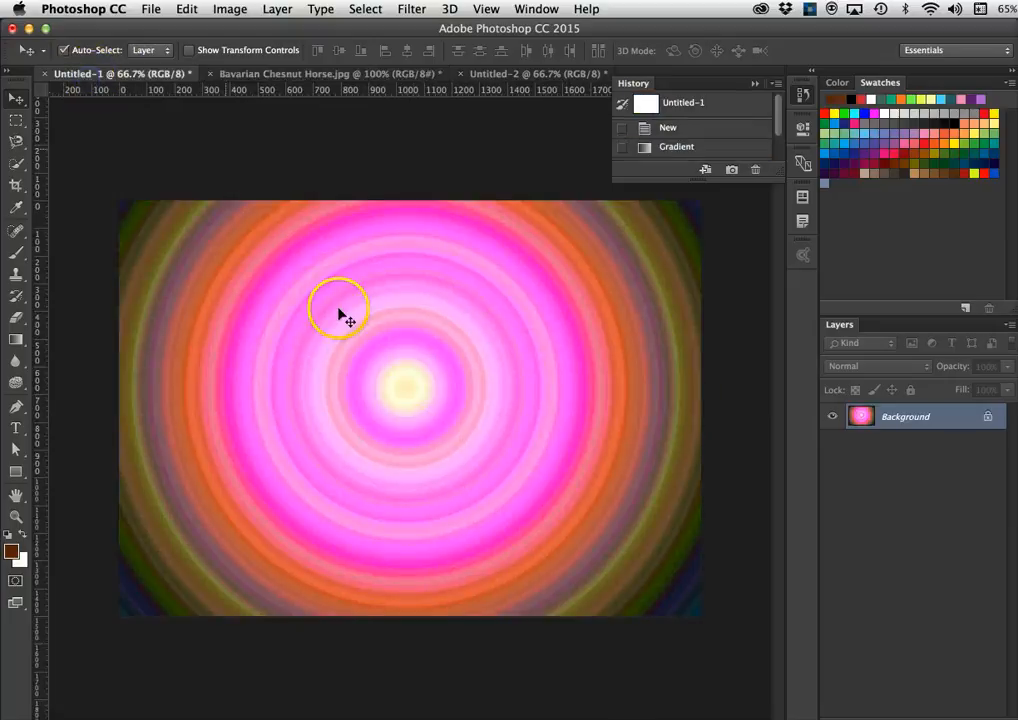
left_click(287, 77)
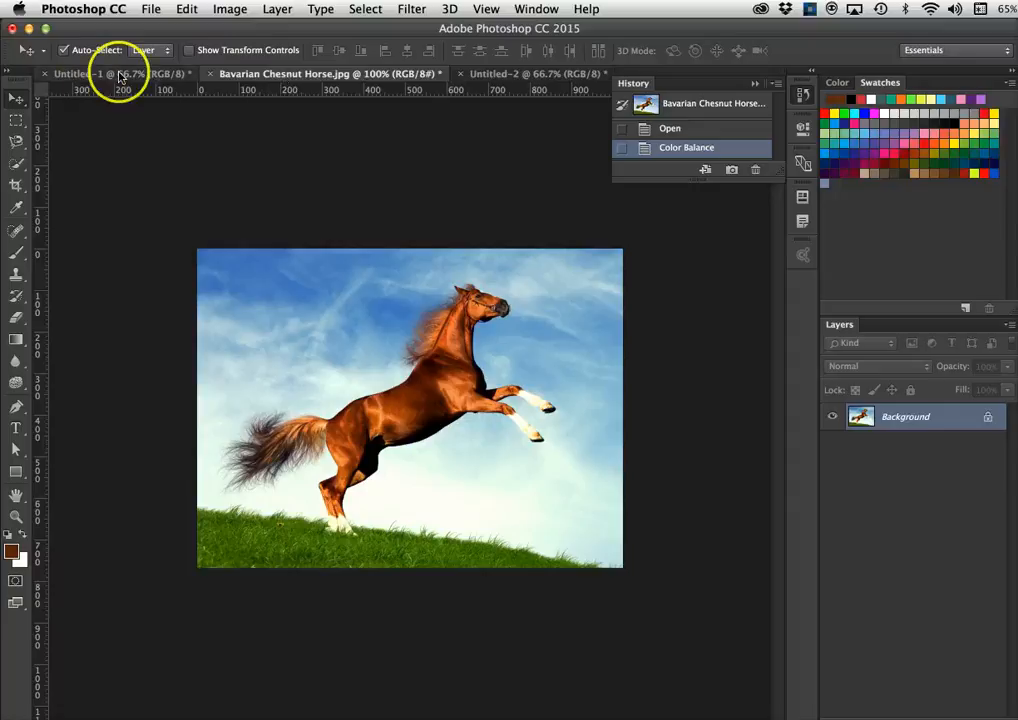
left_click(86, 76)
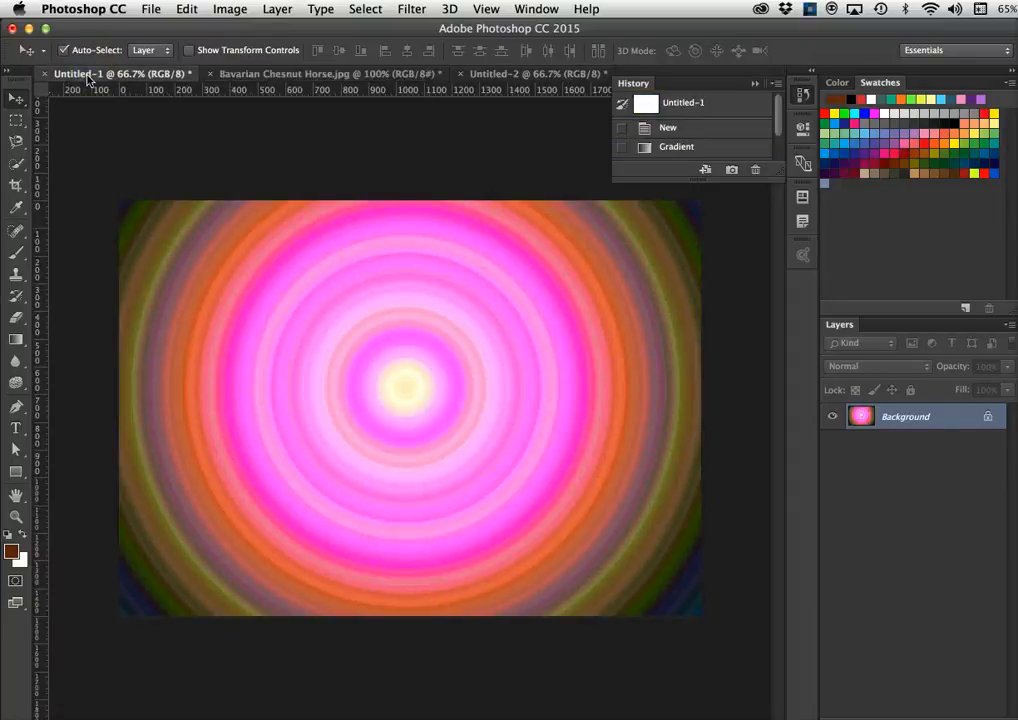
left_click(268, 77)
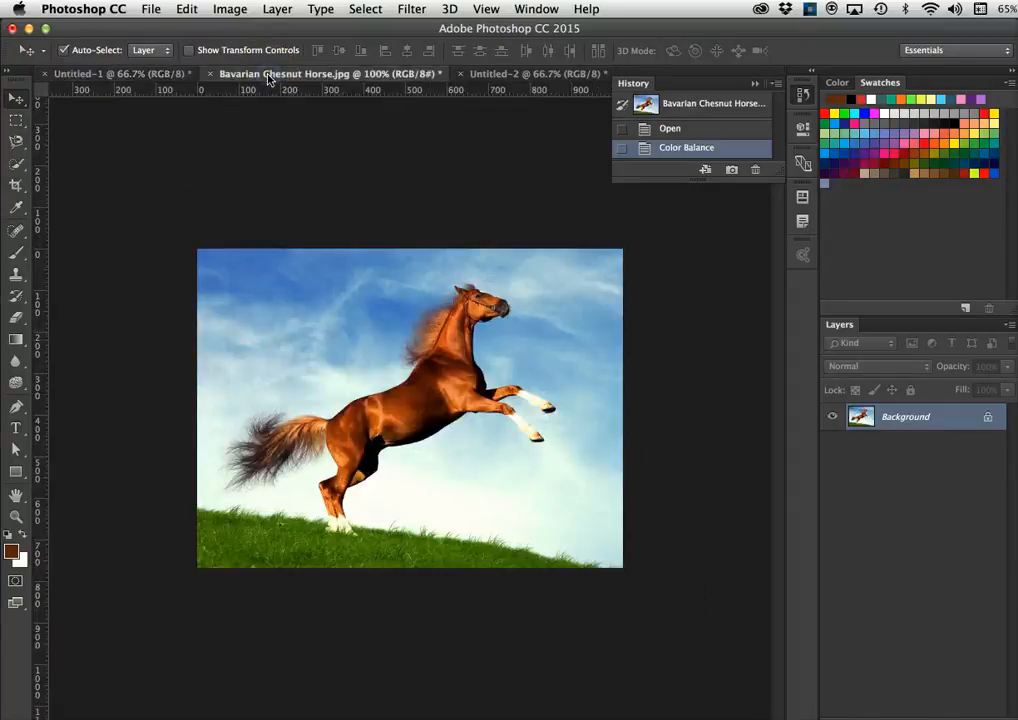
left_click(229, 10)
- Open Match Color and set its source image to Untitled-1, then open the source layer list
mouse_move(240, 54)
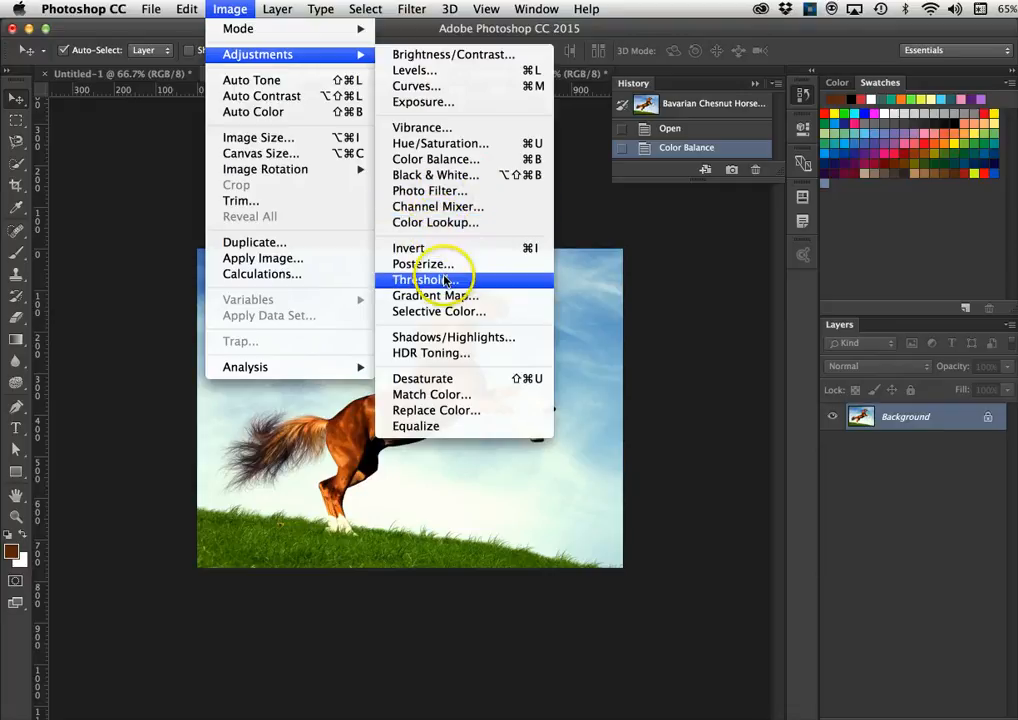
left_click(435, 396)
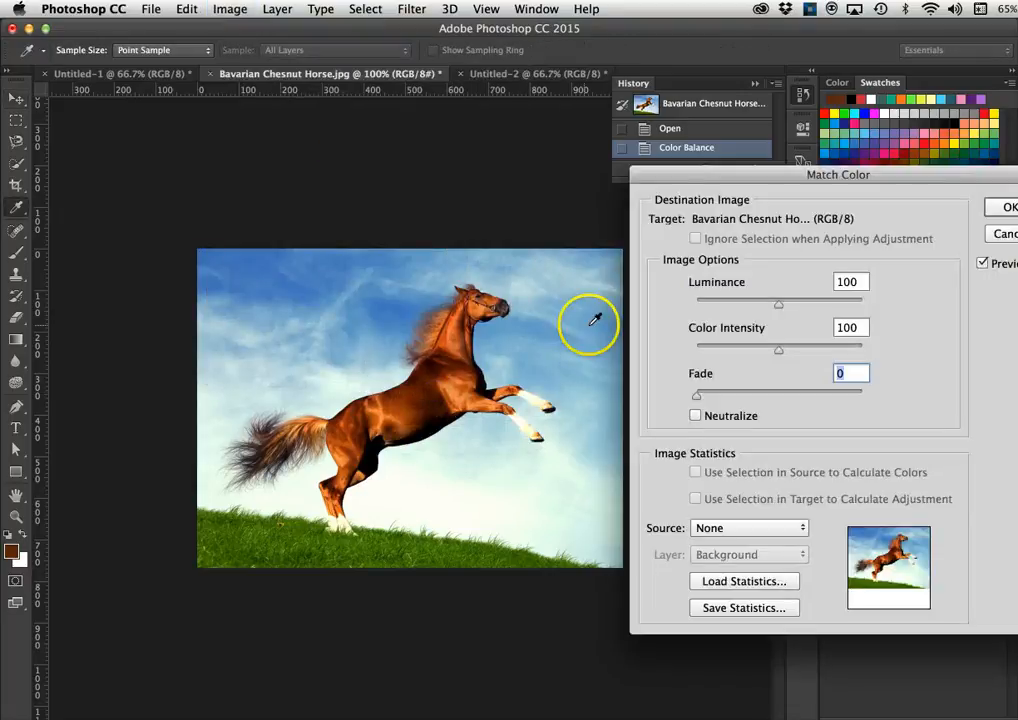
left_click_drag(731, 177, 753, 99)
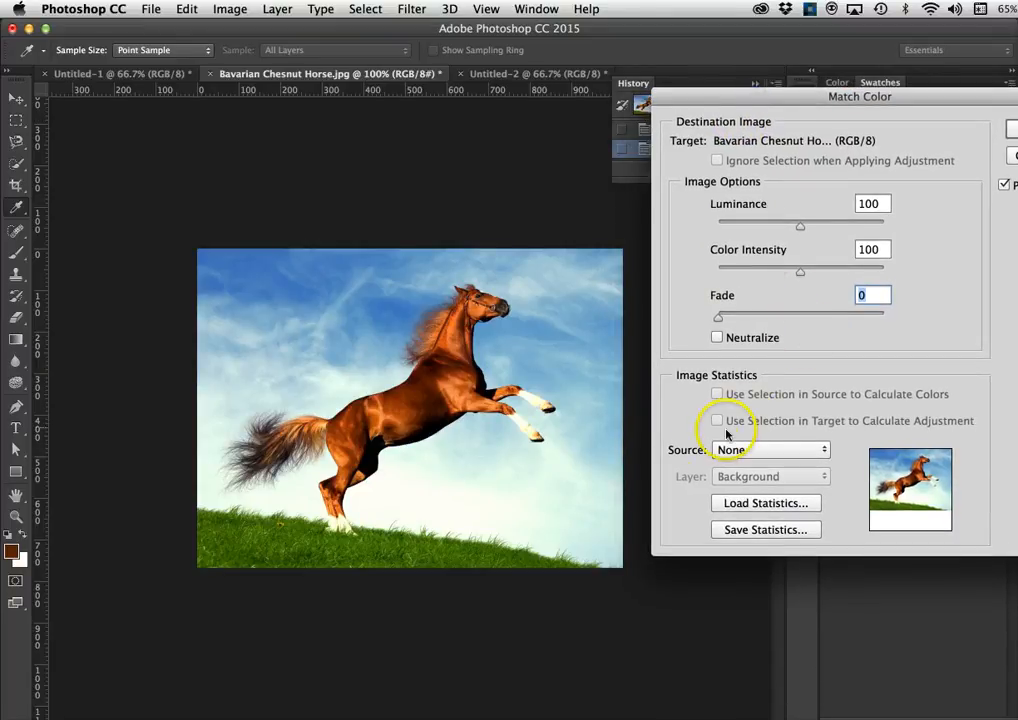
left_click(767, 451)
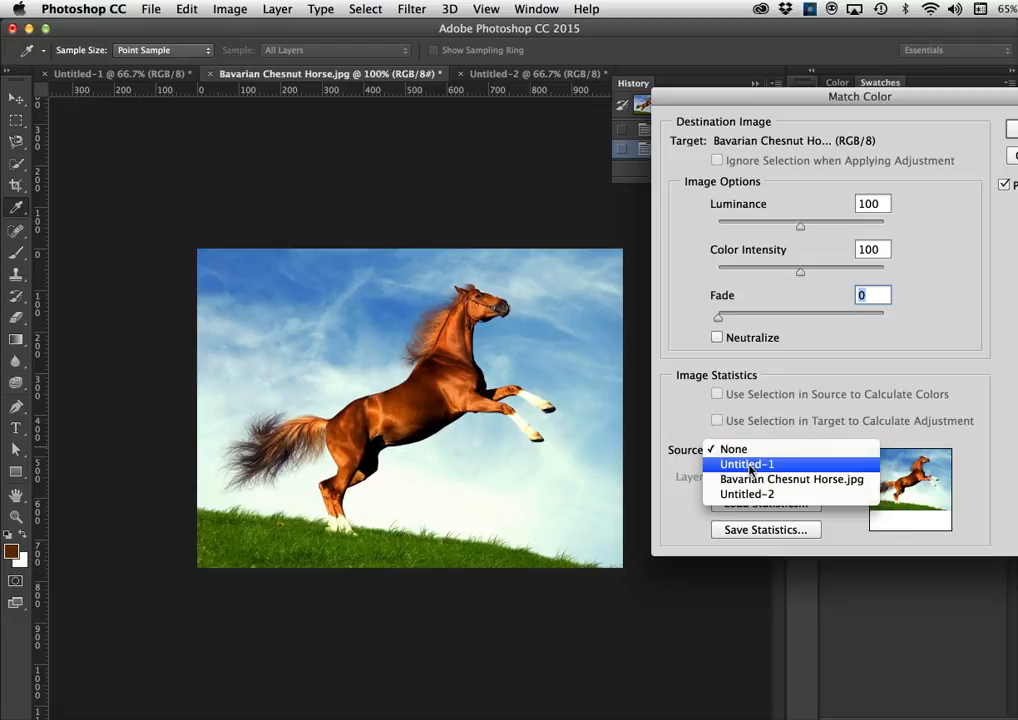
left_click(751, 466)
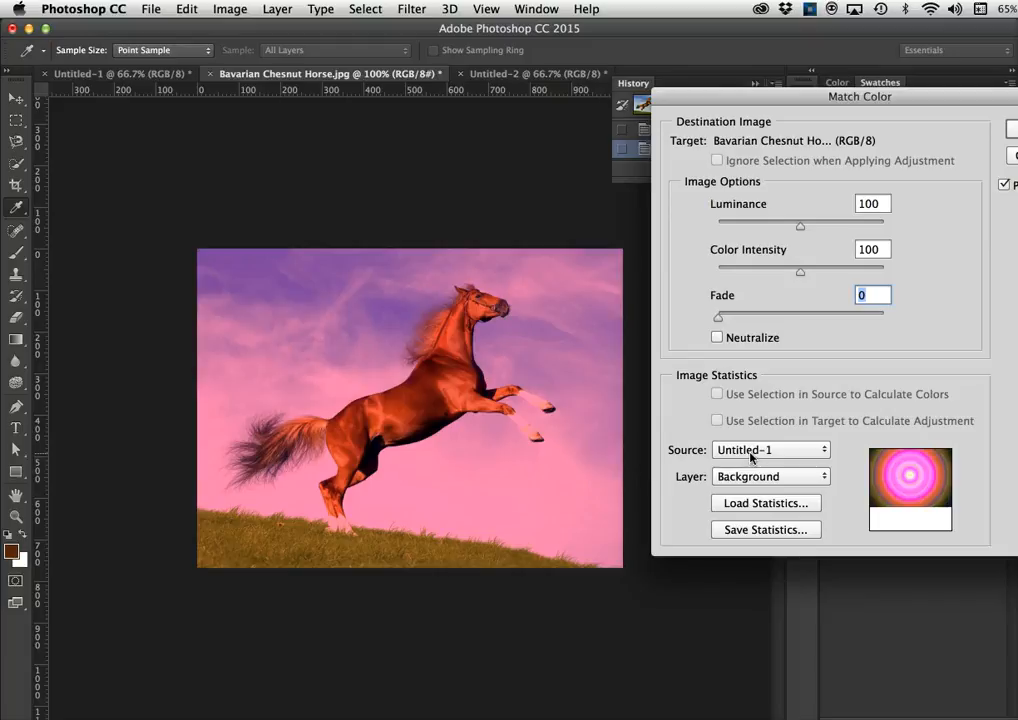
left_click(751, 457)
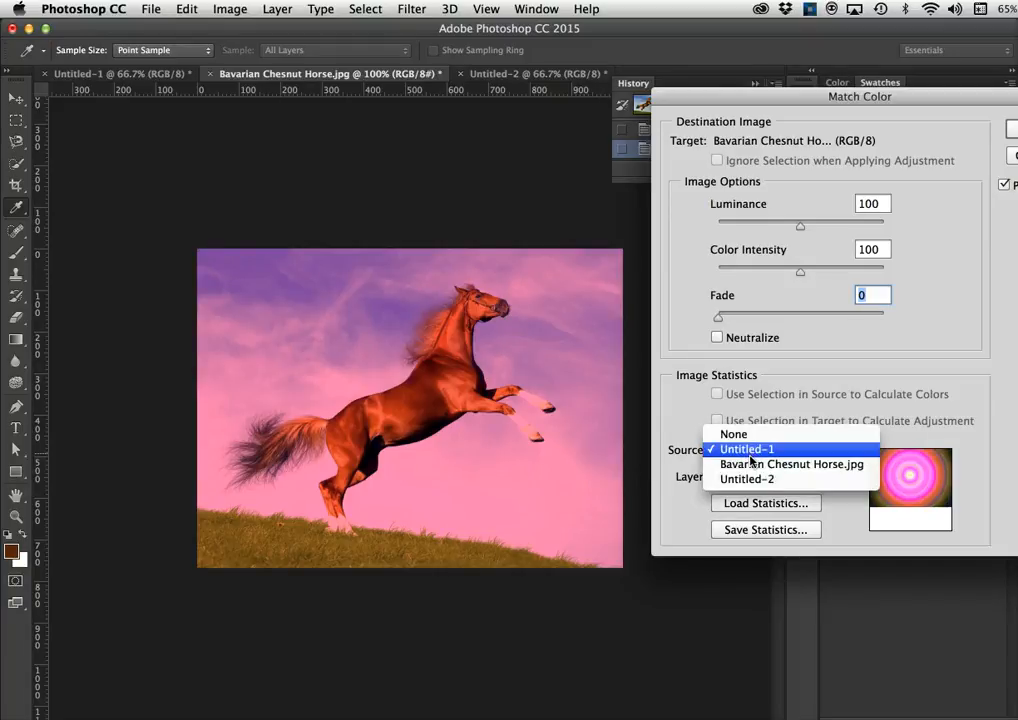
left_click(753, 464)
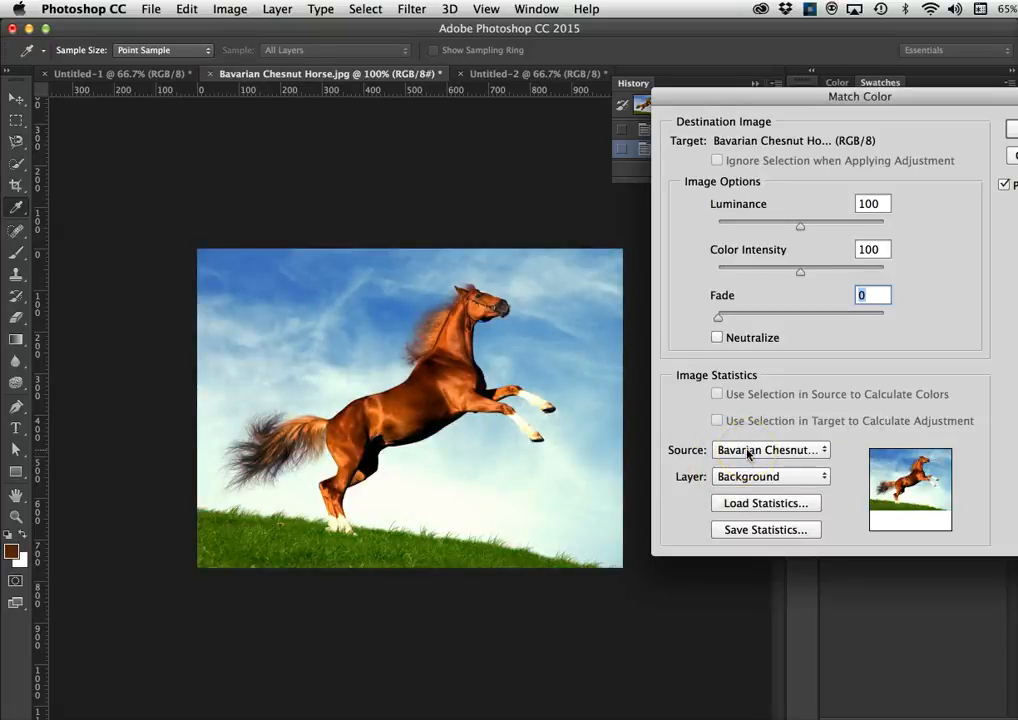
left_click(748, 454)
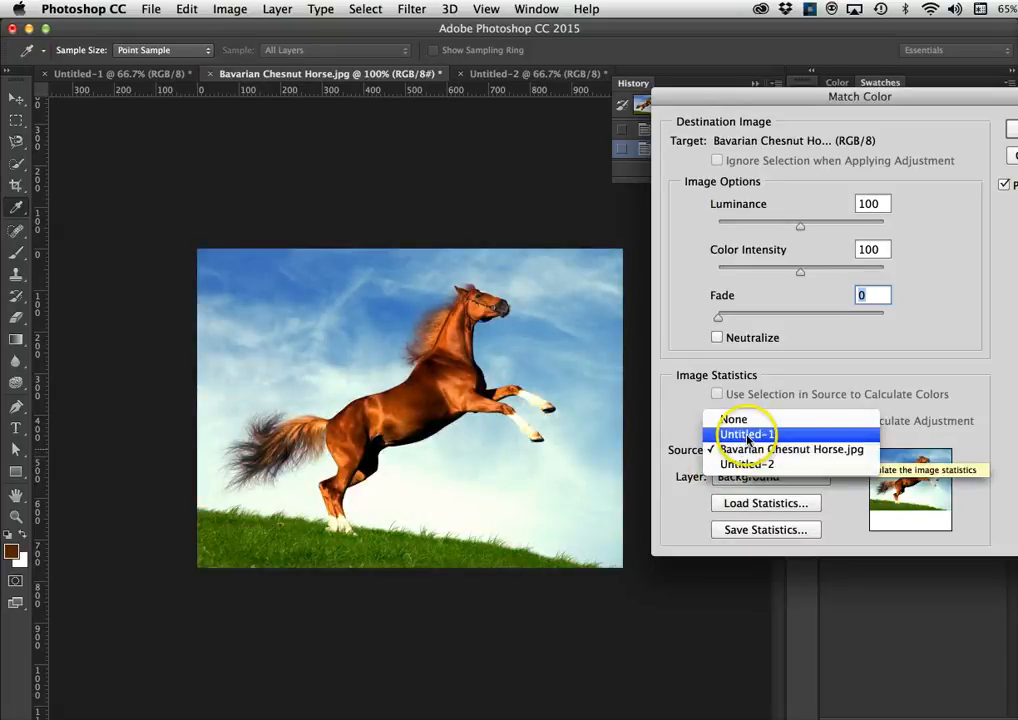
left_click(749, 434)
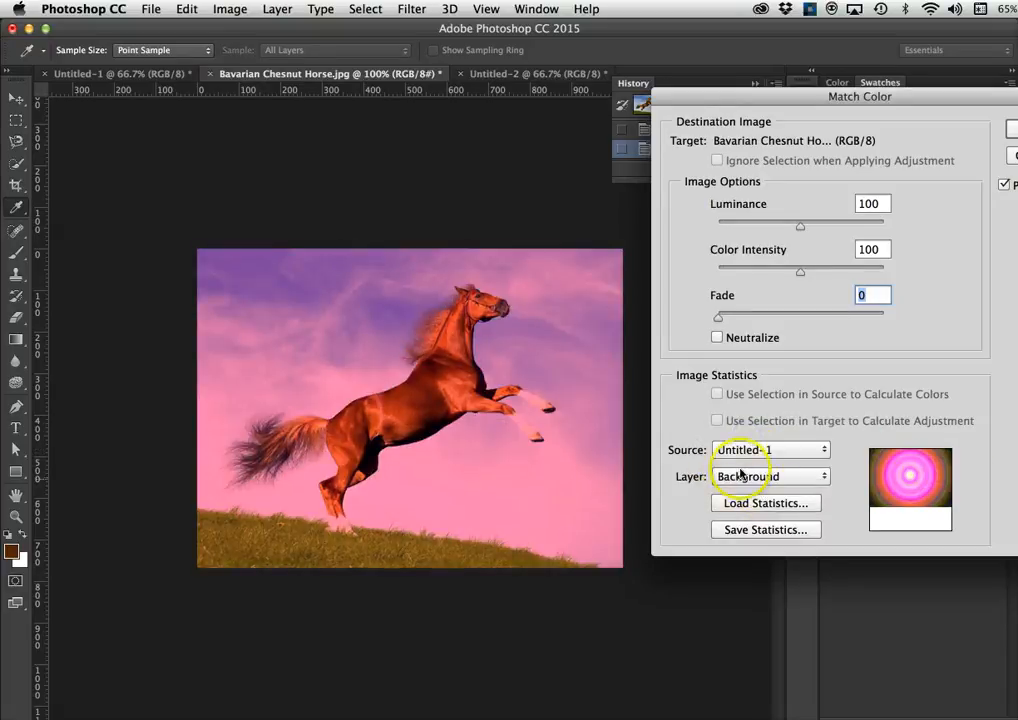
left_click(744, 480)
- Apply Match Color from the Background layer with Luminance 187, Color Intensity 88 and Neutralize off
left_click(744, 477)
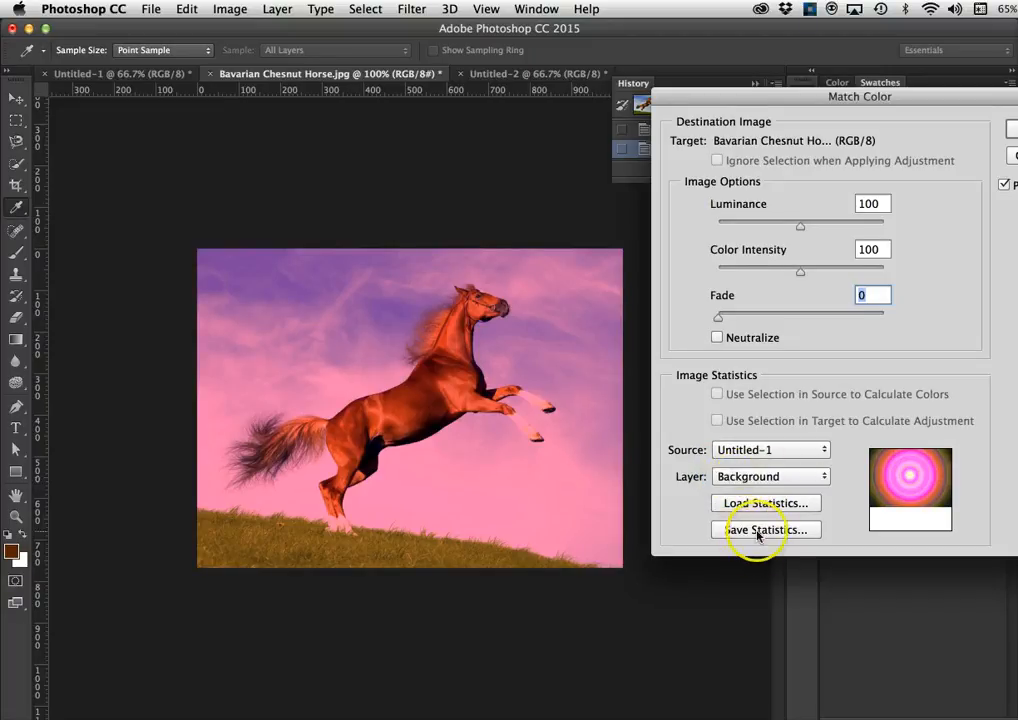
mouse_move(719, 318)
left_mouse_down()
mouse_move(816, 315)
mouse_move(709, 314)
left_mouse_up()
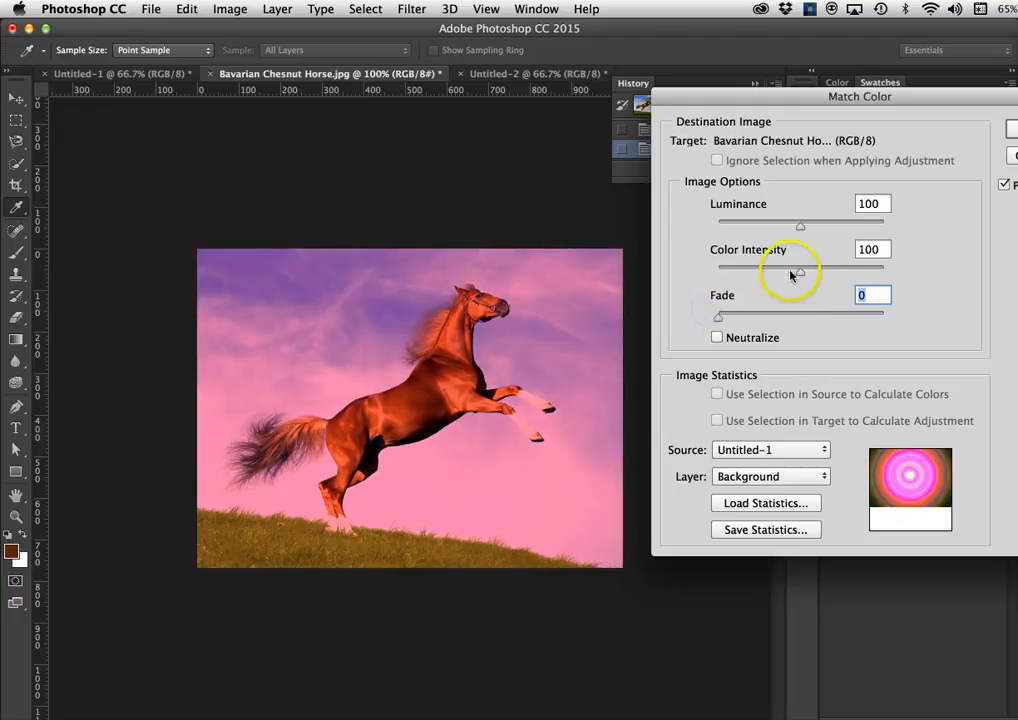
mouse_move(800, 271)
left_mouse_down()
mouse_move(849, 275)
mouse_move(752, 273)
mouse_move(790, 281)
left_mouse_up()
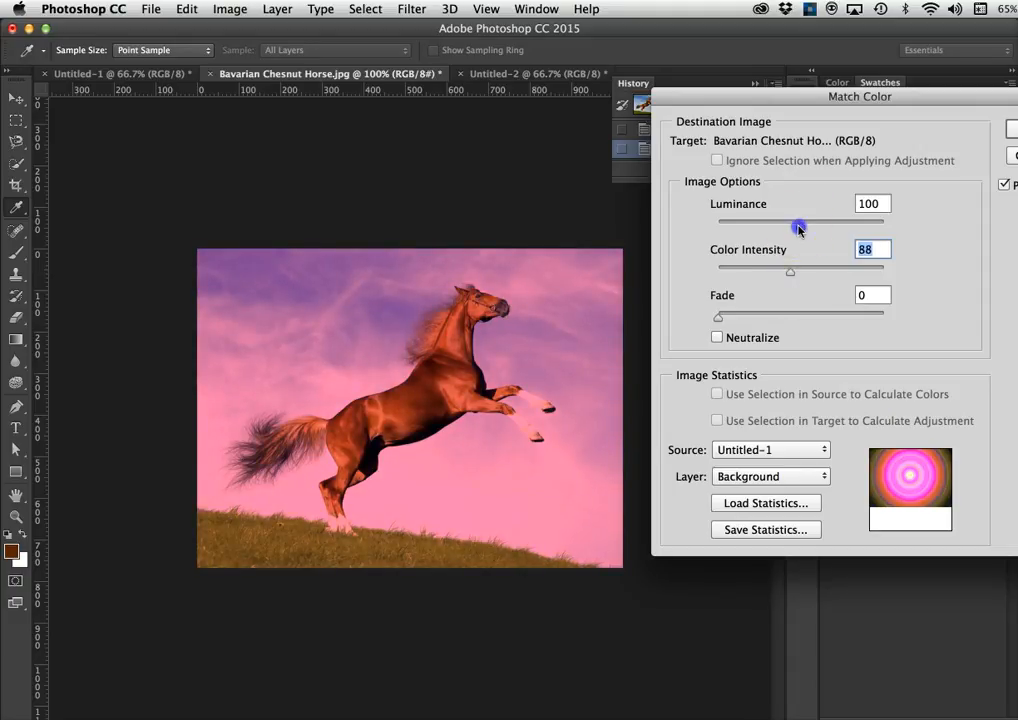
left_click_drag(800, 226, 873, 233)
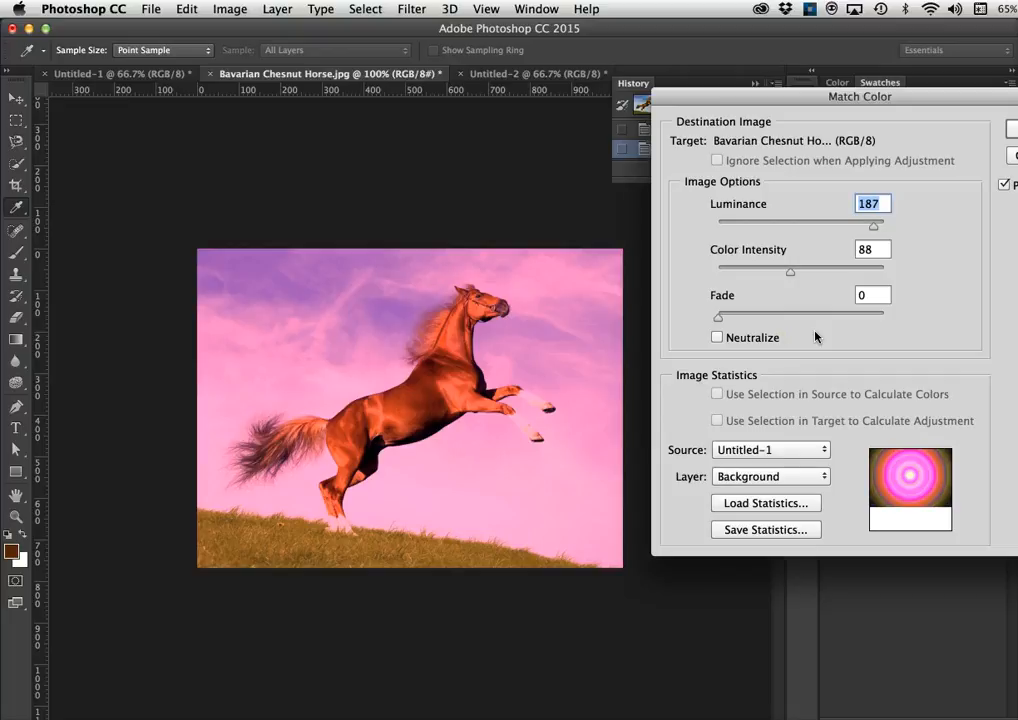
left_click(717, 338)
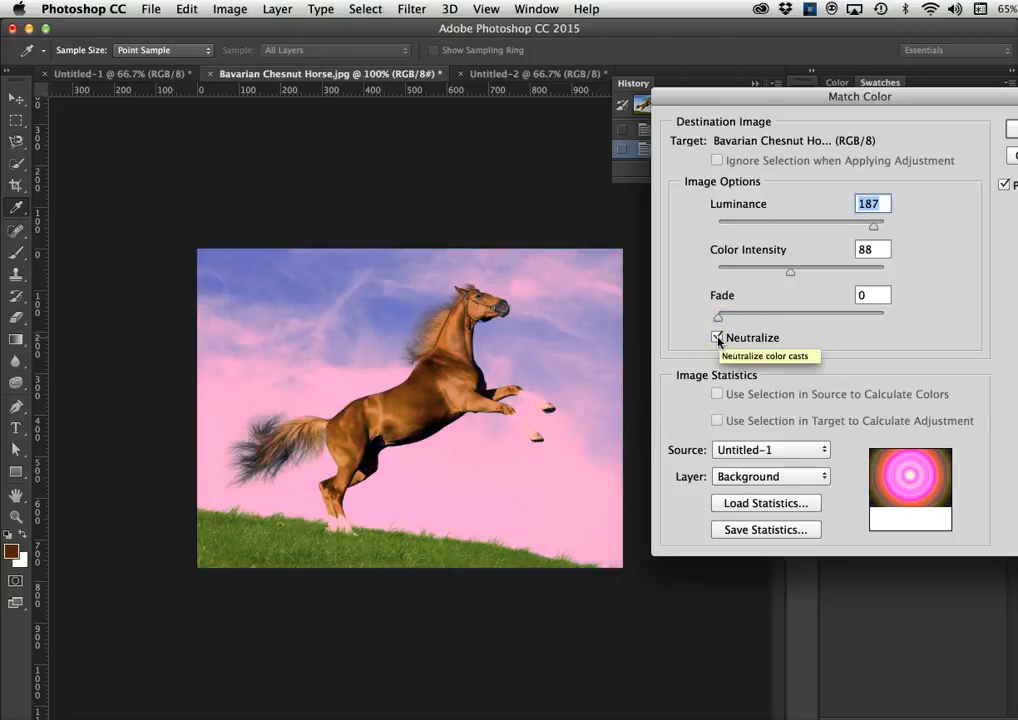
left_click(717, 338)
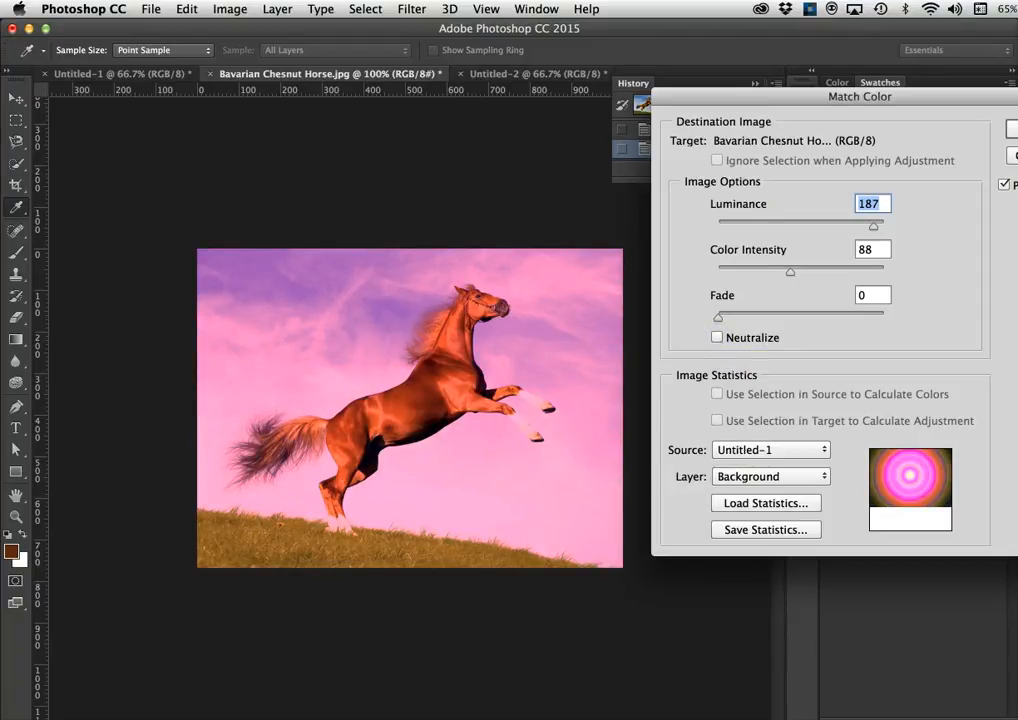
key("Return")
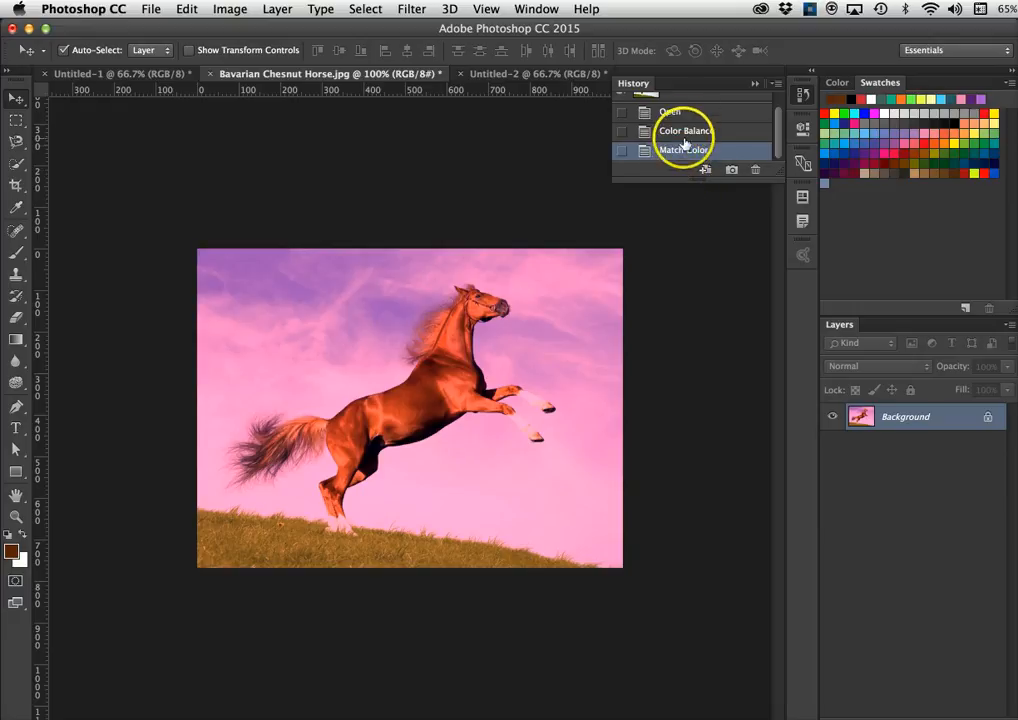
left_click(686, 131)
- Step the horse photo back to its original colours, undoing Color Balance and Match Color
left_click(683, 150)
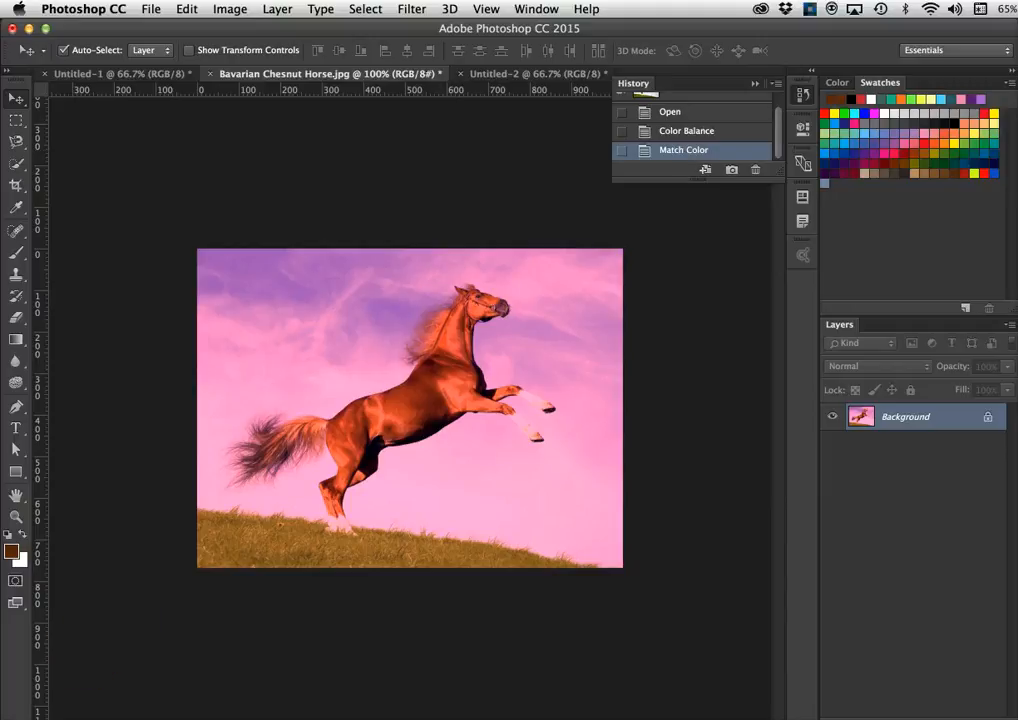
key("super+Tab")
key("super+z")
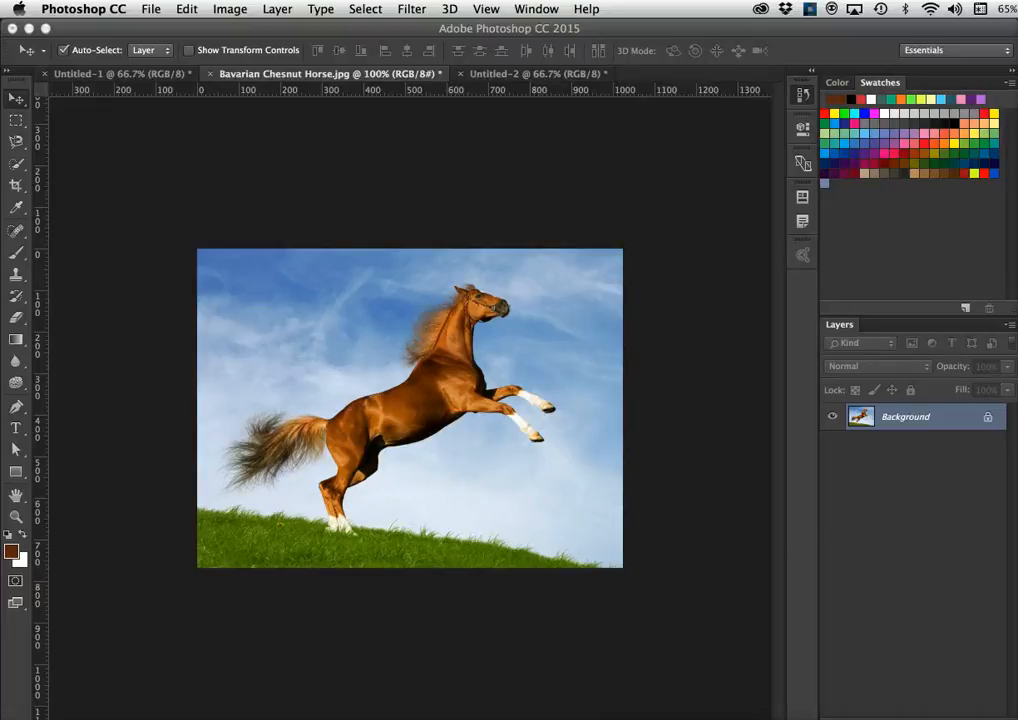
- Look through the Untitled-1 and Untitled-2 tabs, then return to the horse photo
left_click(140, 74)
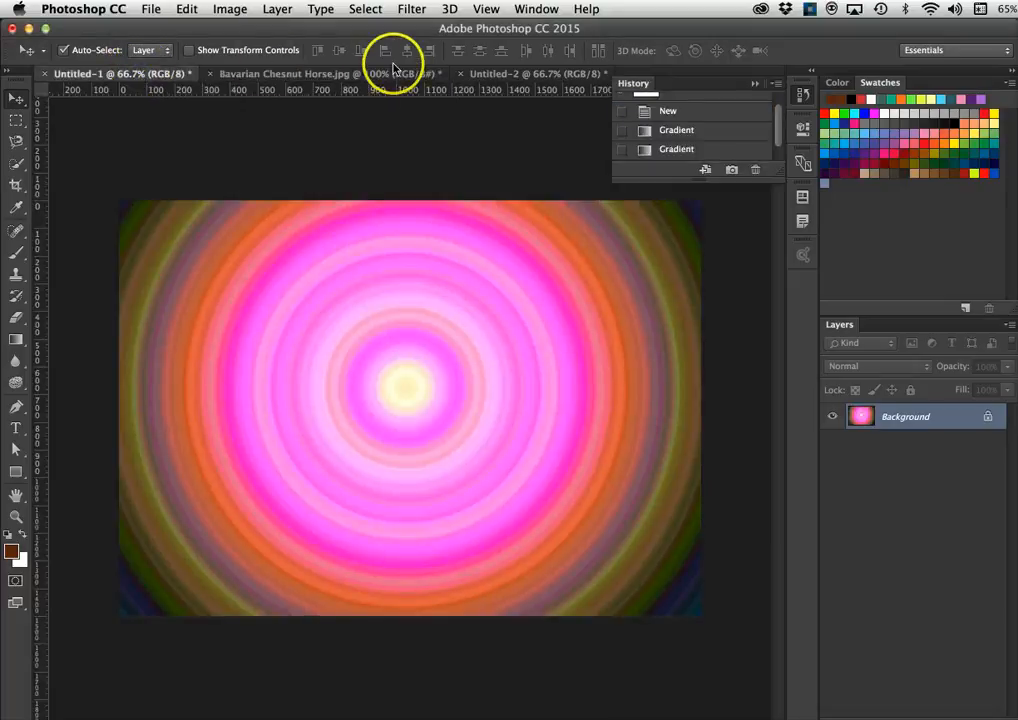
left_click(352, 72)
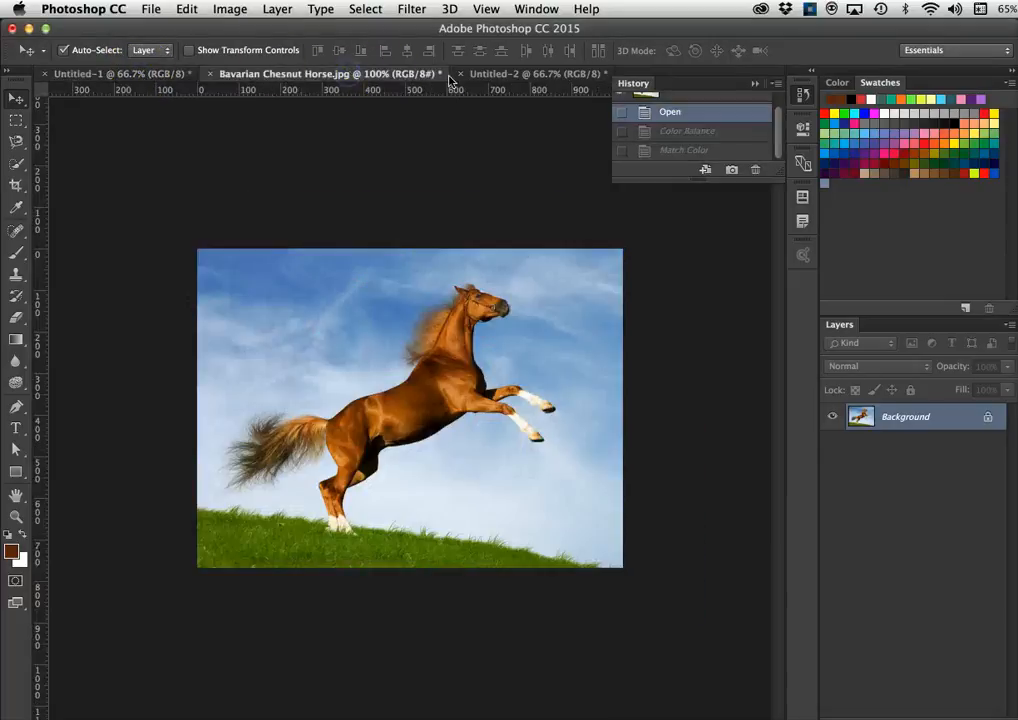
left_click(502, 78)
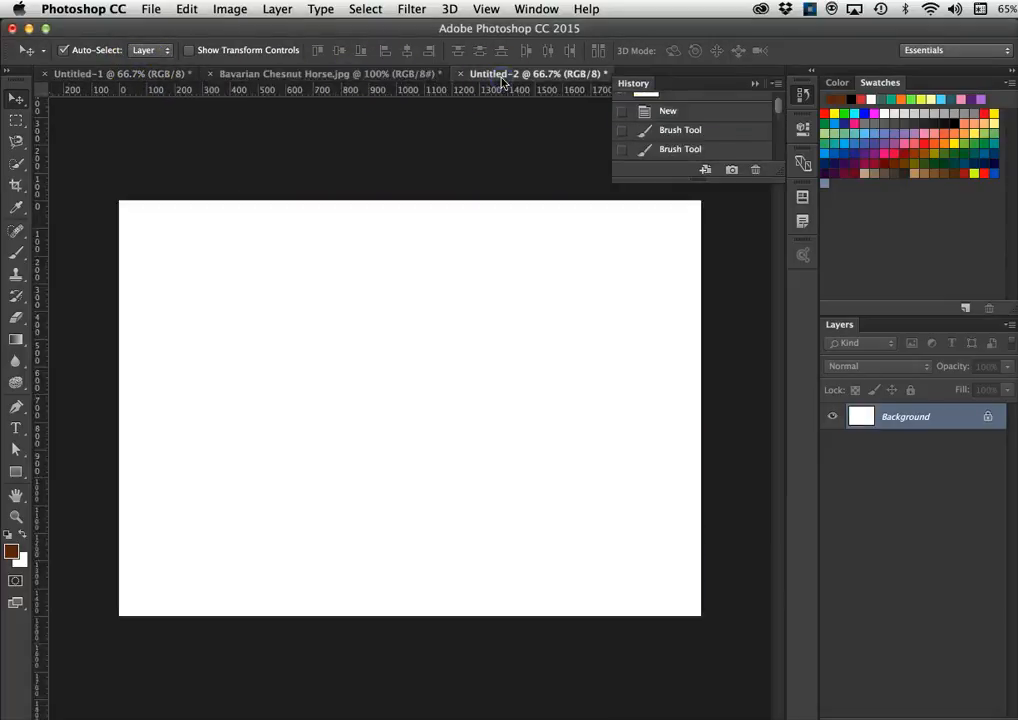
left_click(262, 78)
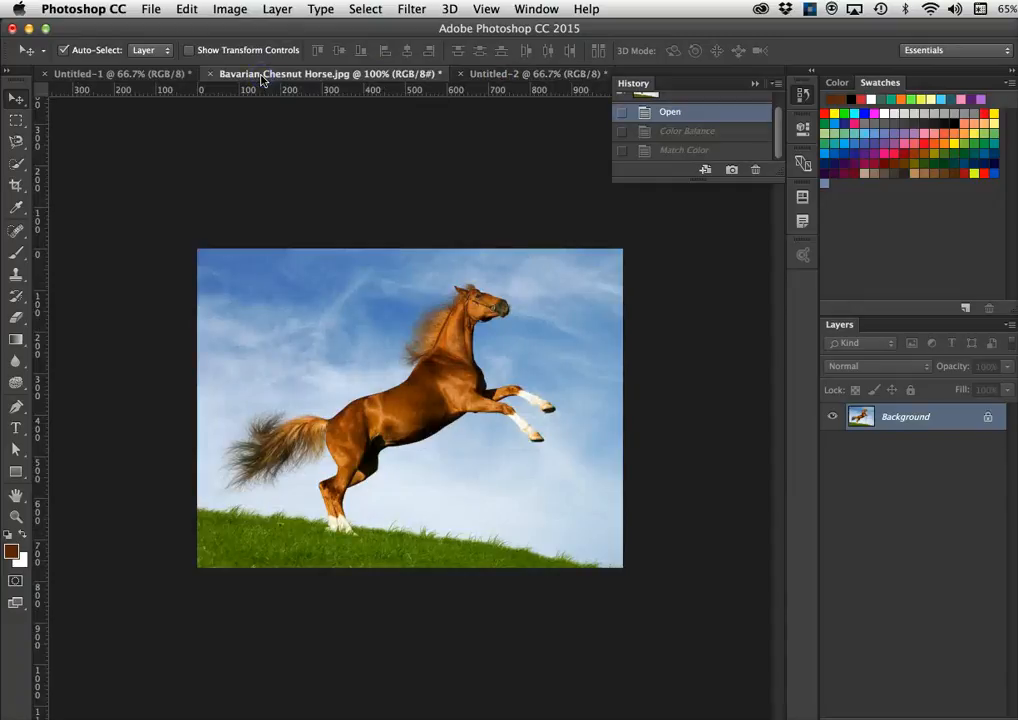
- Tile all three open documents side by side
left_click(543, 10)
mouse_move(547, 33)
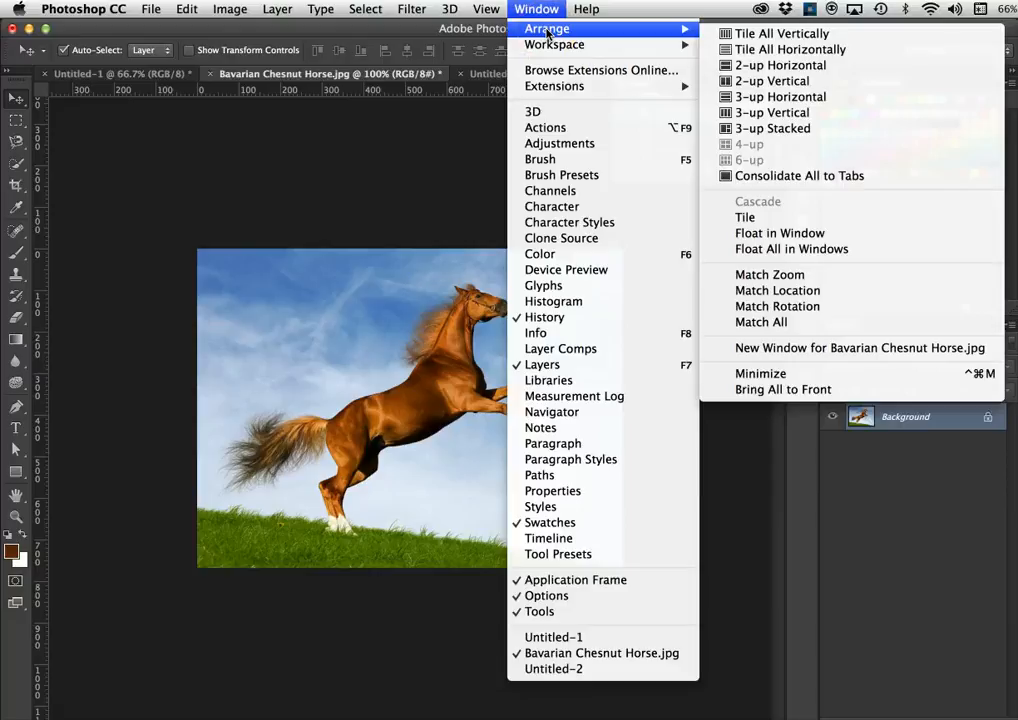
left_click(733, 38)
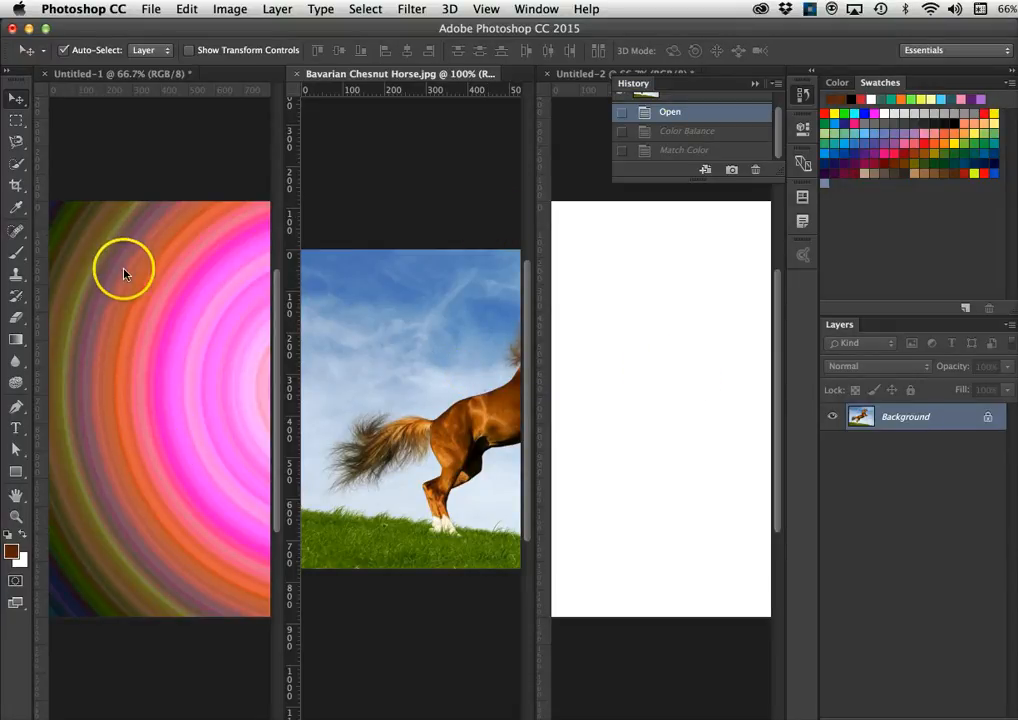
- Drag the Untitled-1 gradient layer into the horse photo with the Move tool and reposition it
left_click(16, 100)
left_click(159, 337)
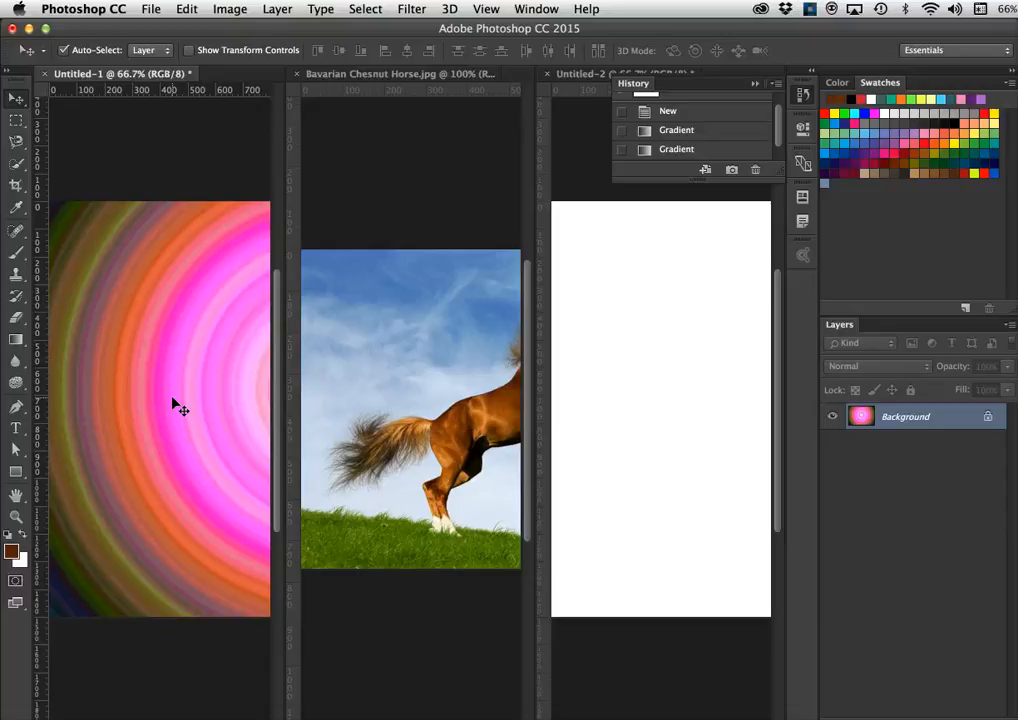
left_click_drag(173, 400, 435, 413)
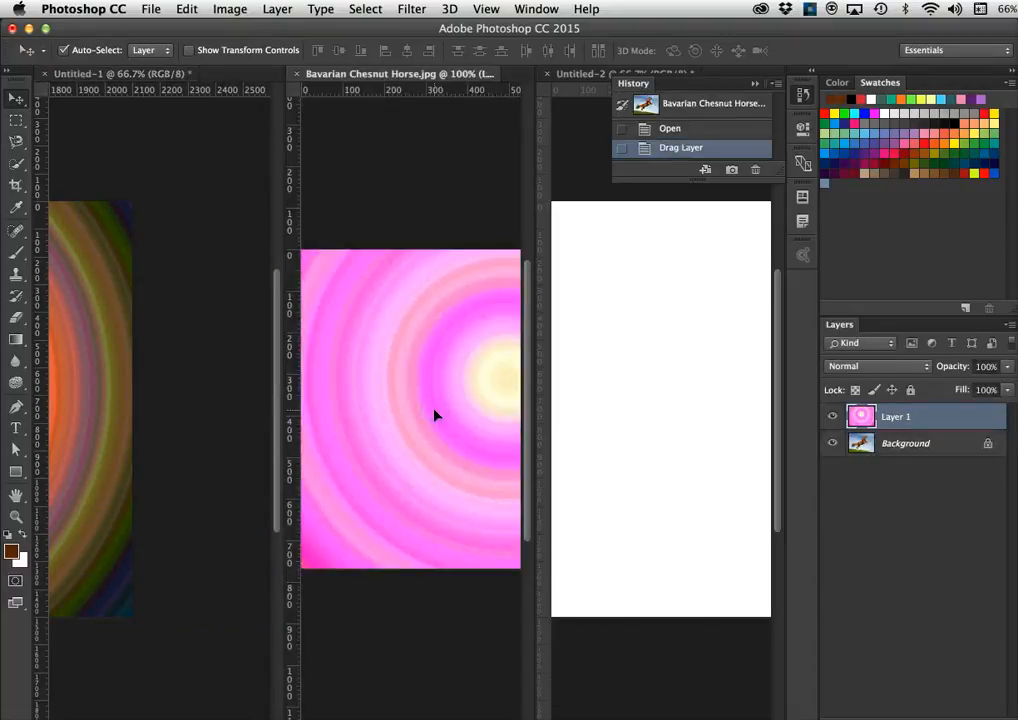
left_click_drag(434, 413, 590, 58)
- Consolidate all documents into tabs and centre the gradient layer on the horse photo
left_click(537, 9)
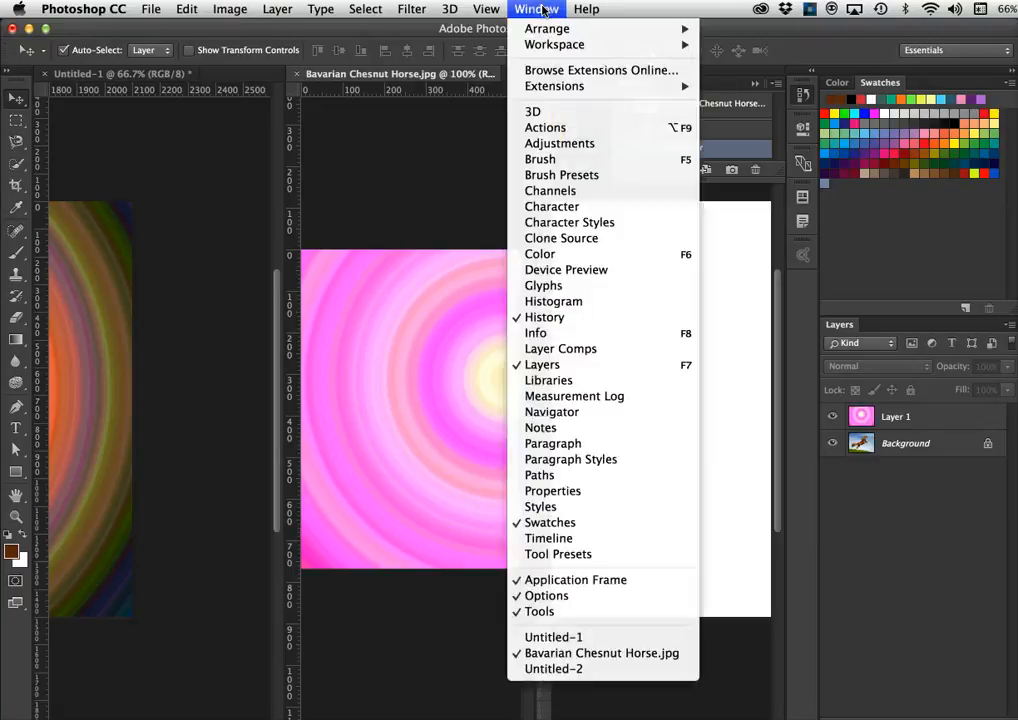
mouse_move(551, 38)
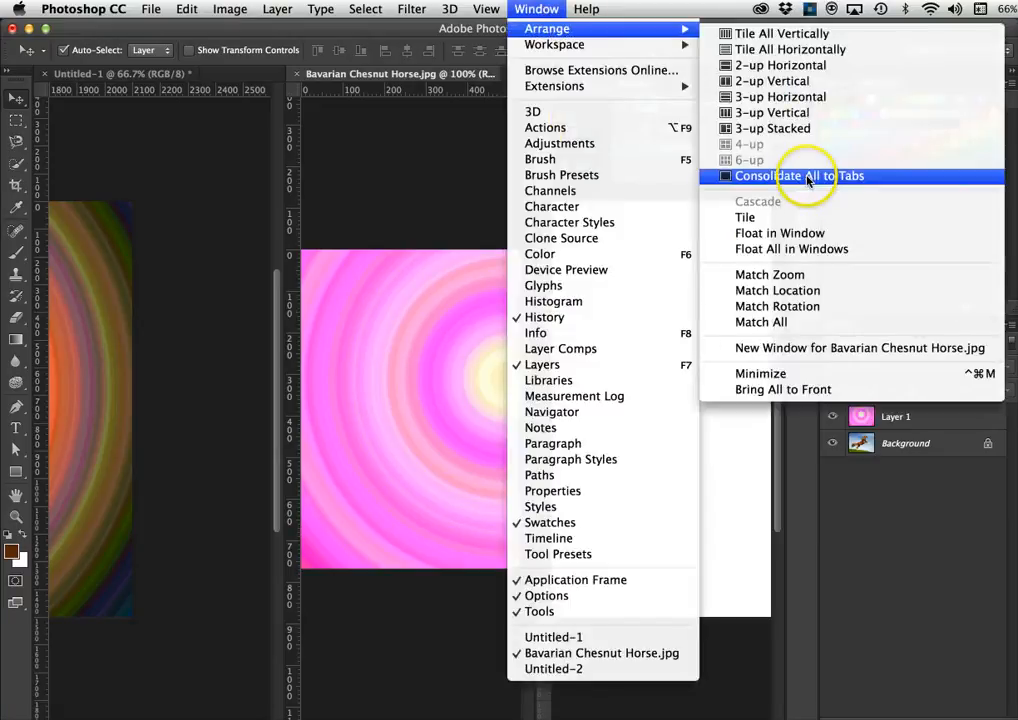
left_click(850, 176)
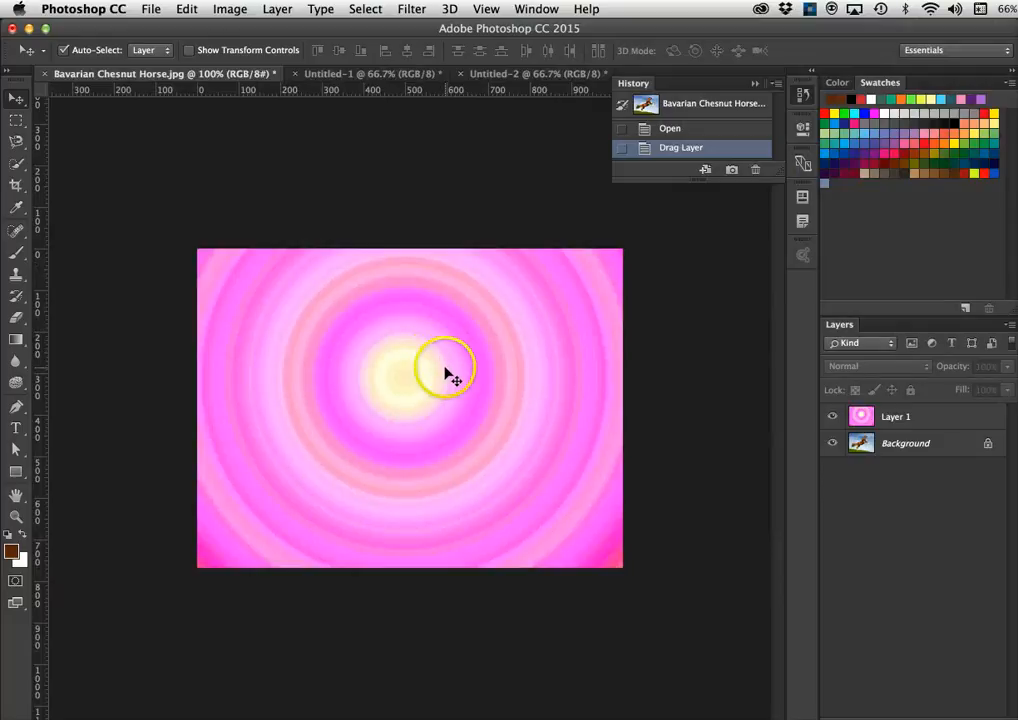
left_click_drag(464, 390, 466, 416)
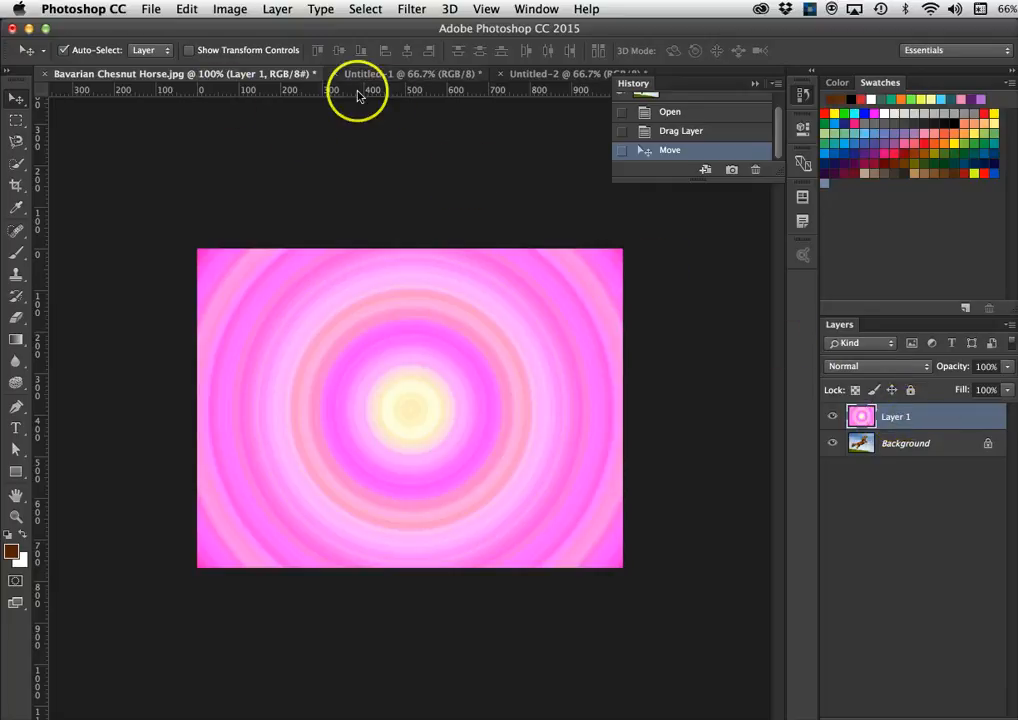
- Free-transform Layer 1, squashing it from the top to 80.80% height
left_click(434, 76)
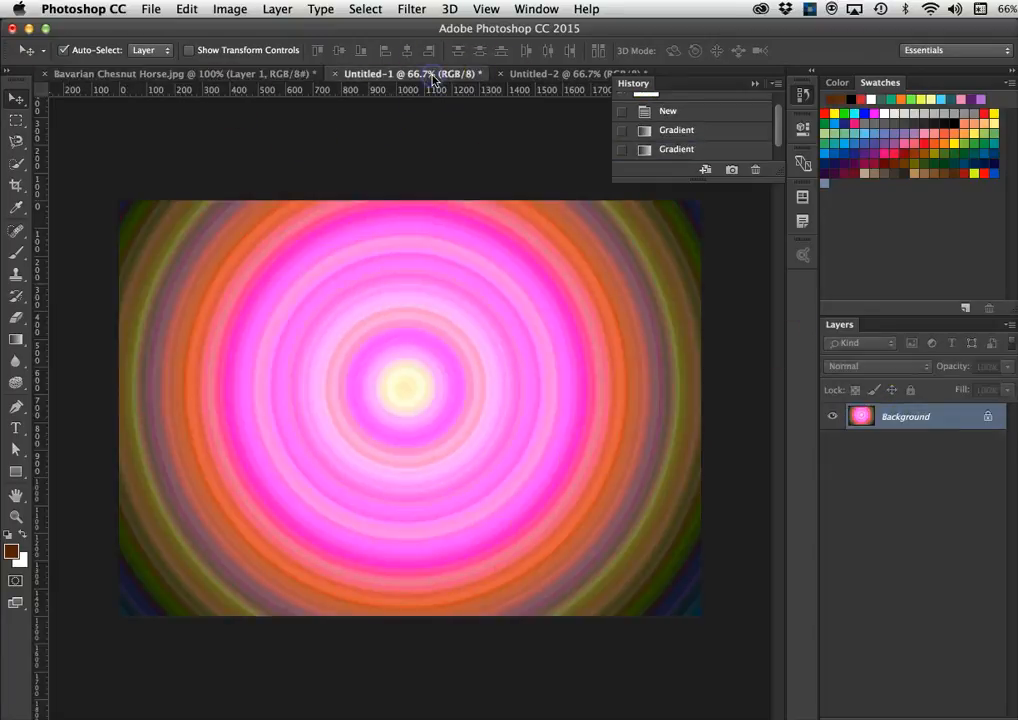
left_click(190, 74)
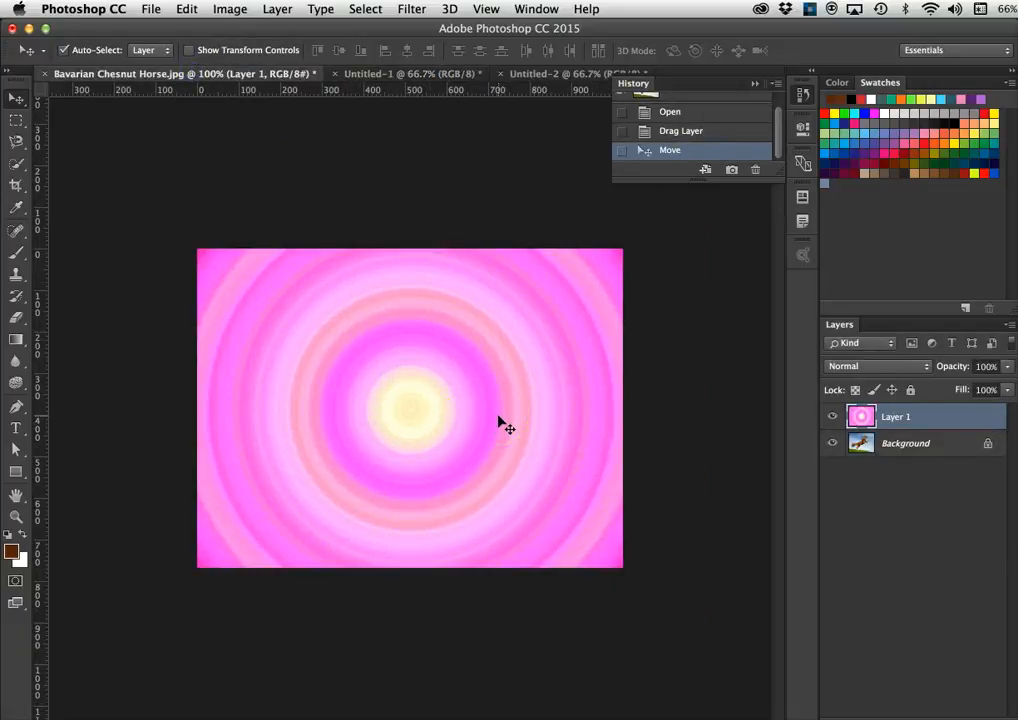
left_click(458, 413)
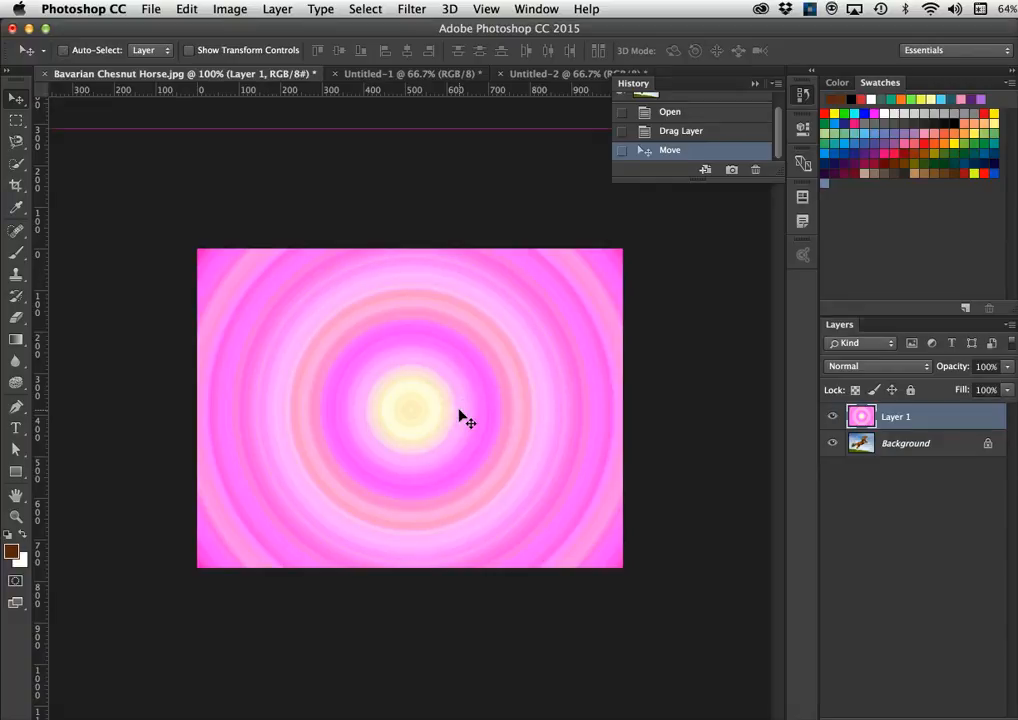
key("super+t")
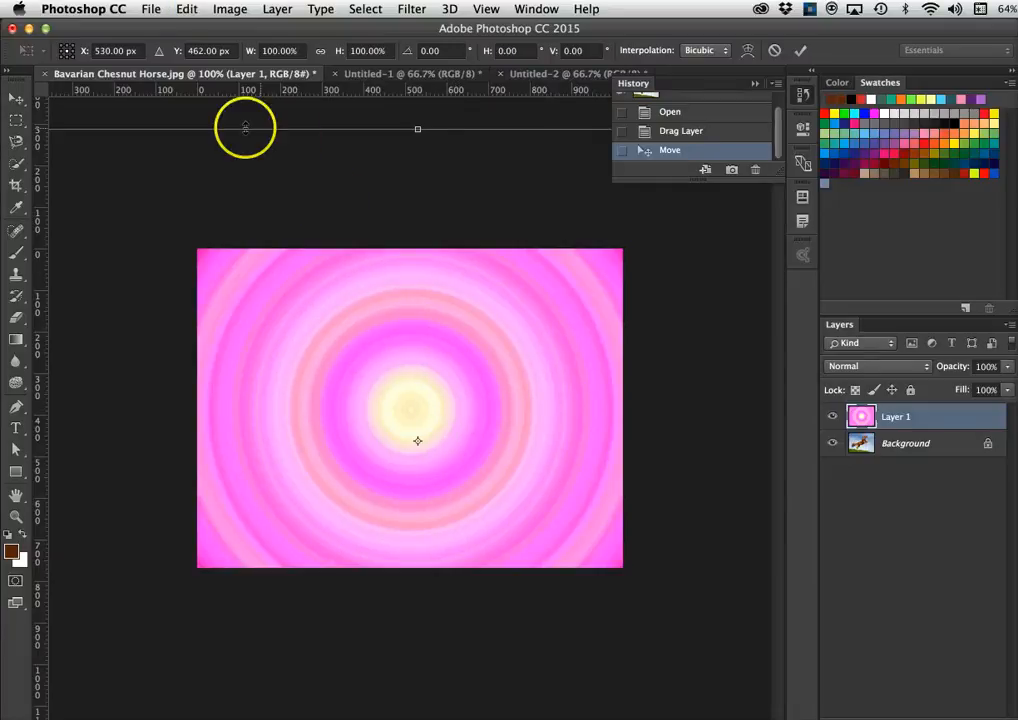
left_click_drag(418, 128, 425, 247)
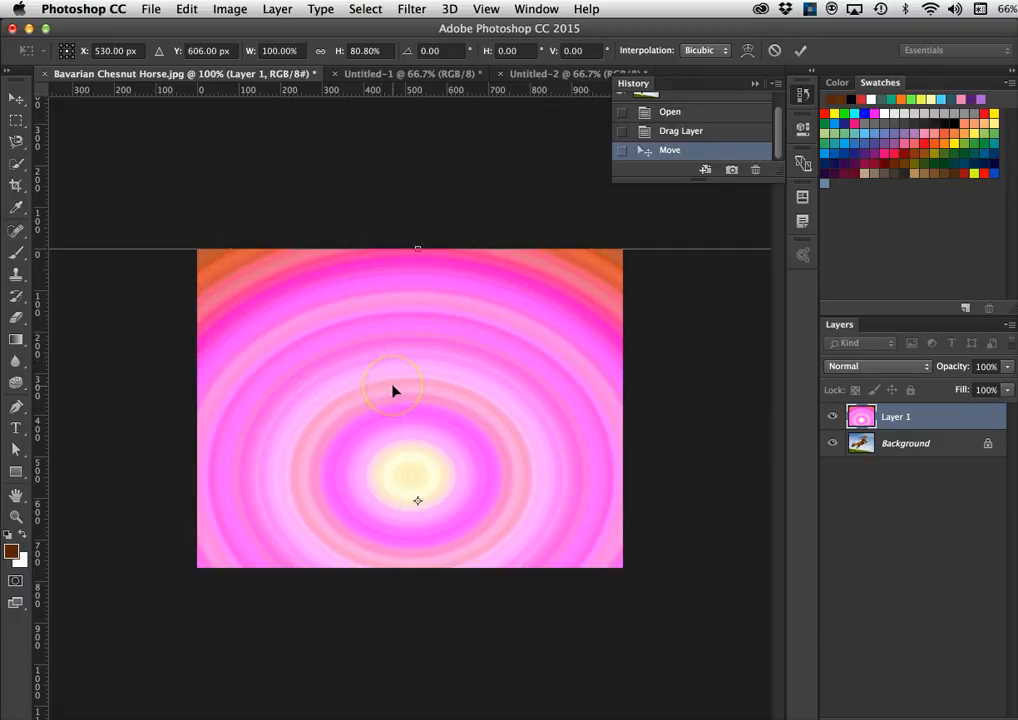
- Commit the 80.80% height Free Transform on Layer 1
key("Return")
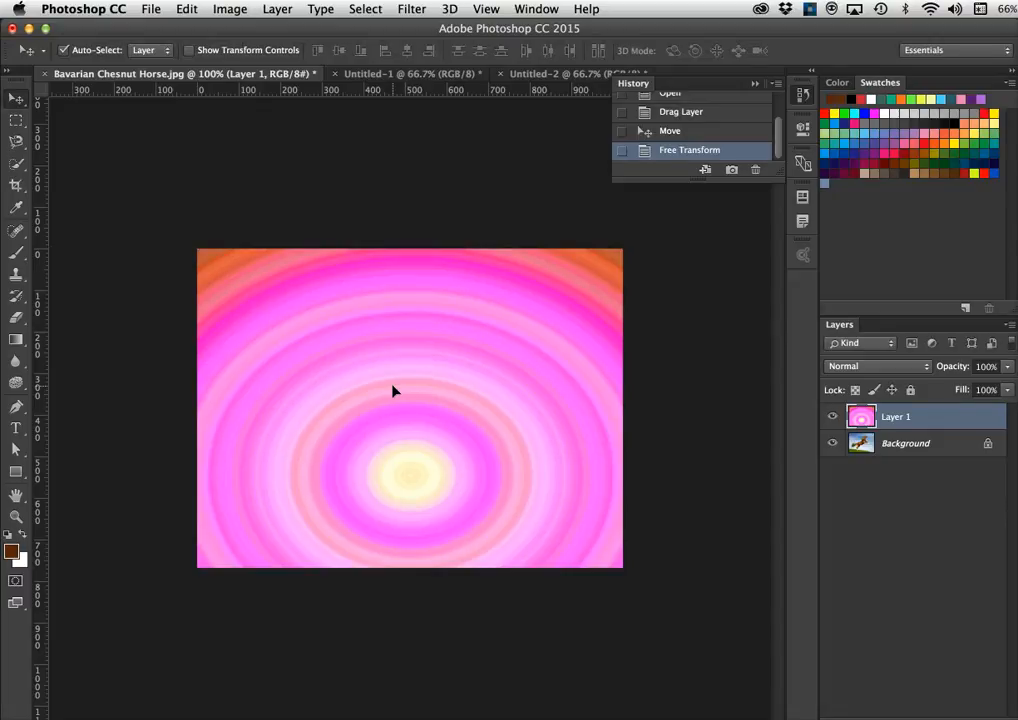
left_click(832, 418)
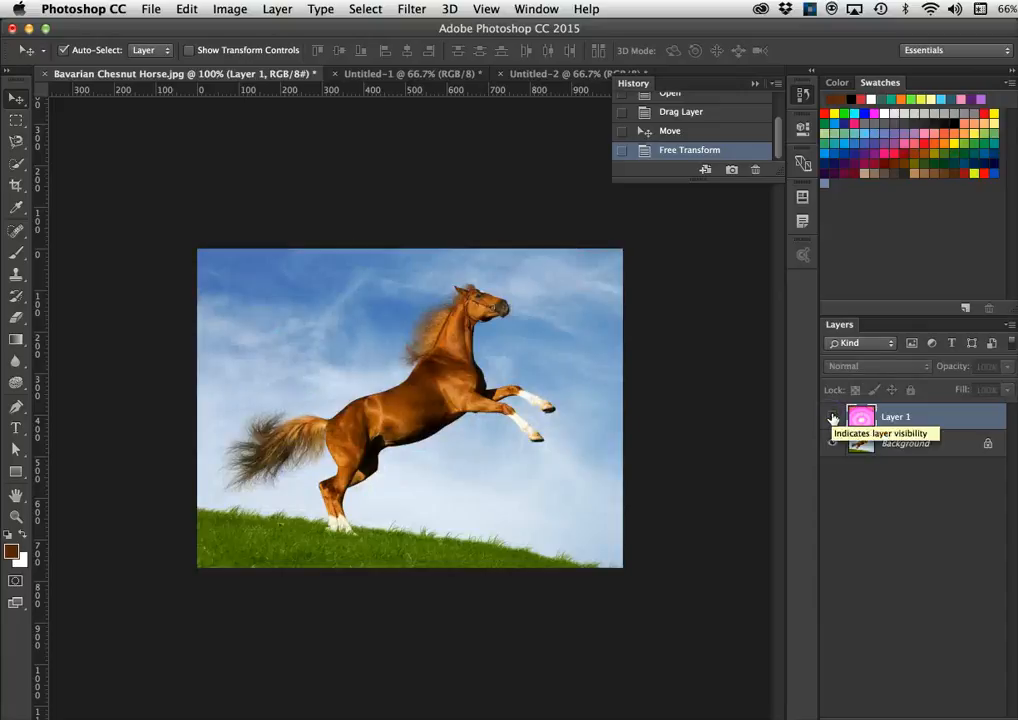
left_click(833, 418)
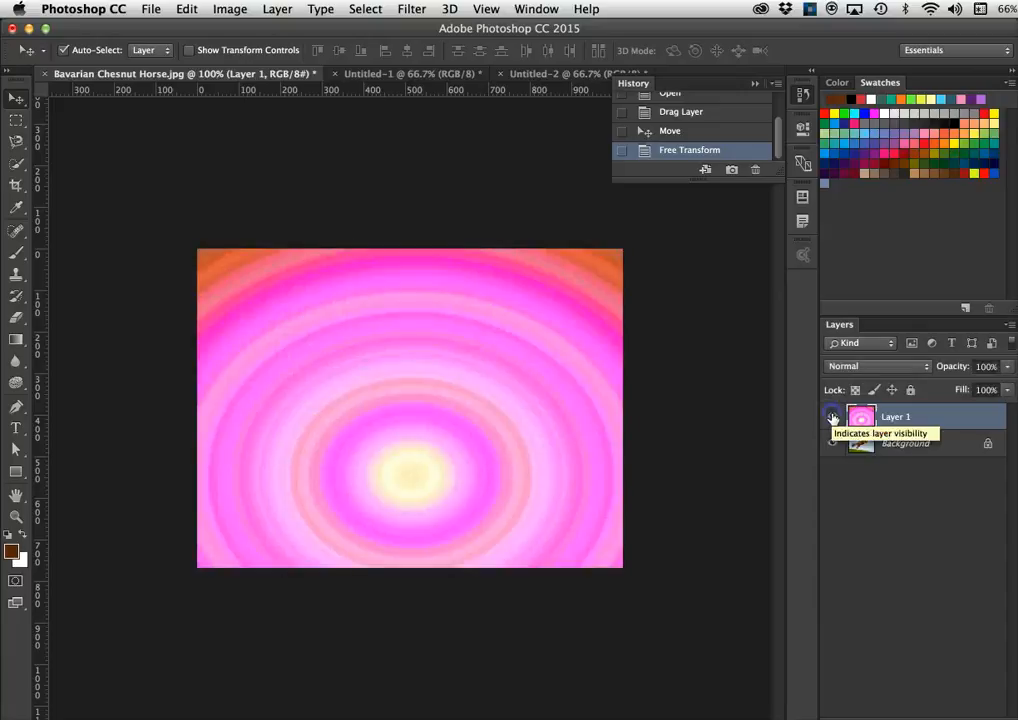
left_click(904, 418)
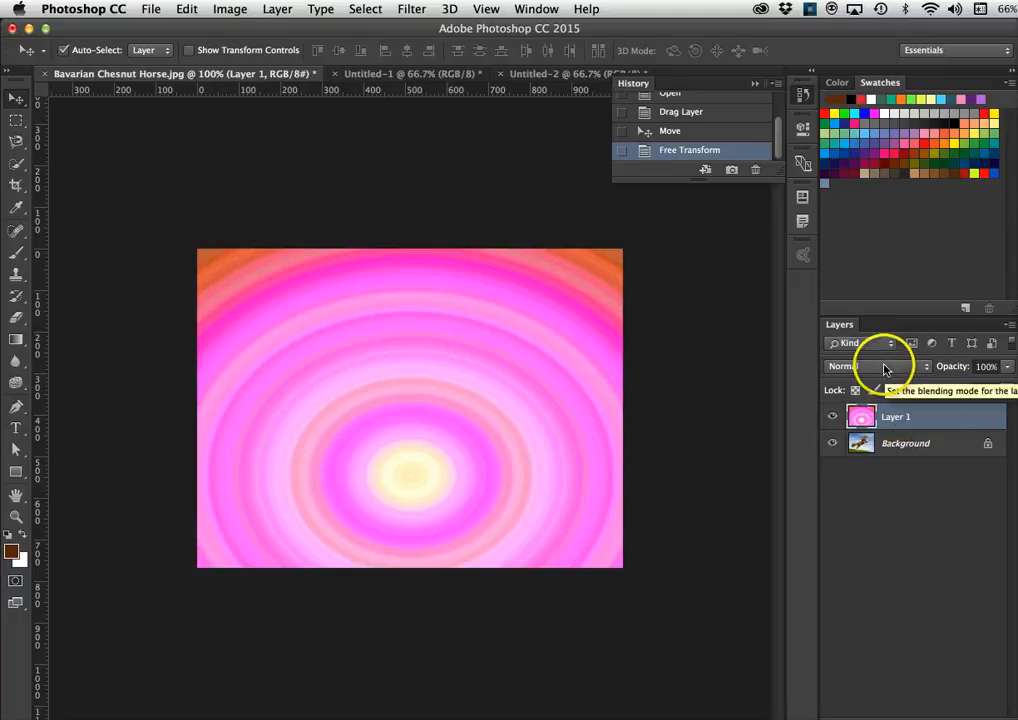
- Cycle Layer 1's blend mode through Darken, Color Burn, Darker Color and Lighten
left_click(884, 368)
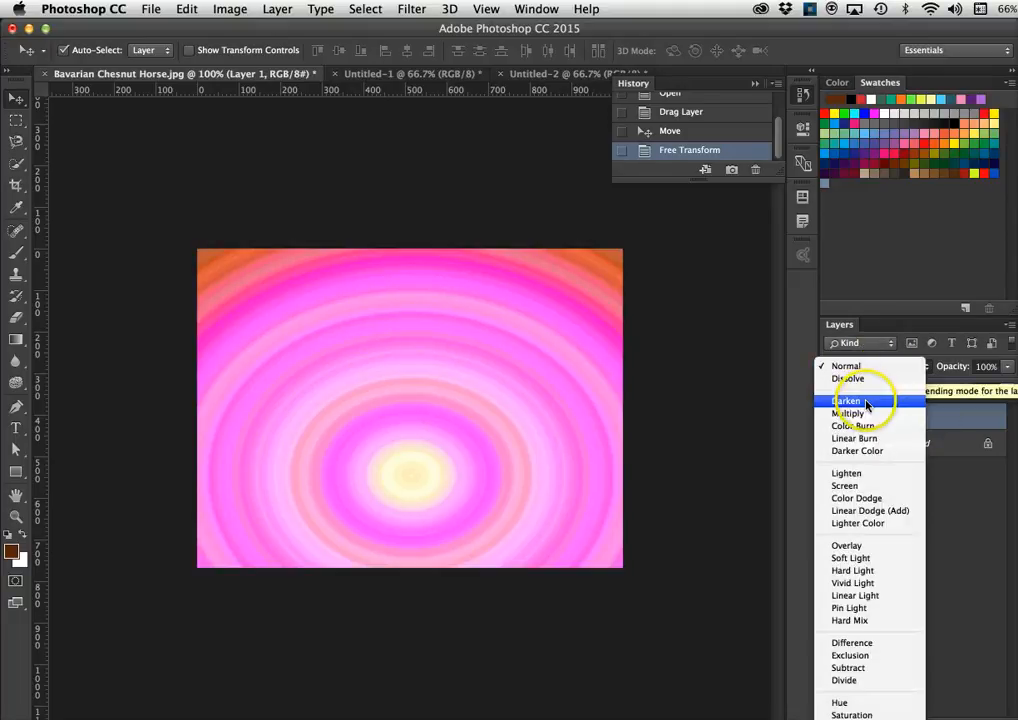
left_click(868, 401)
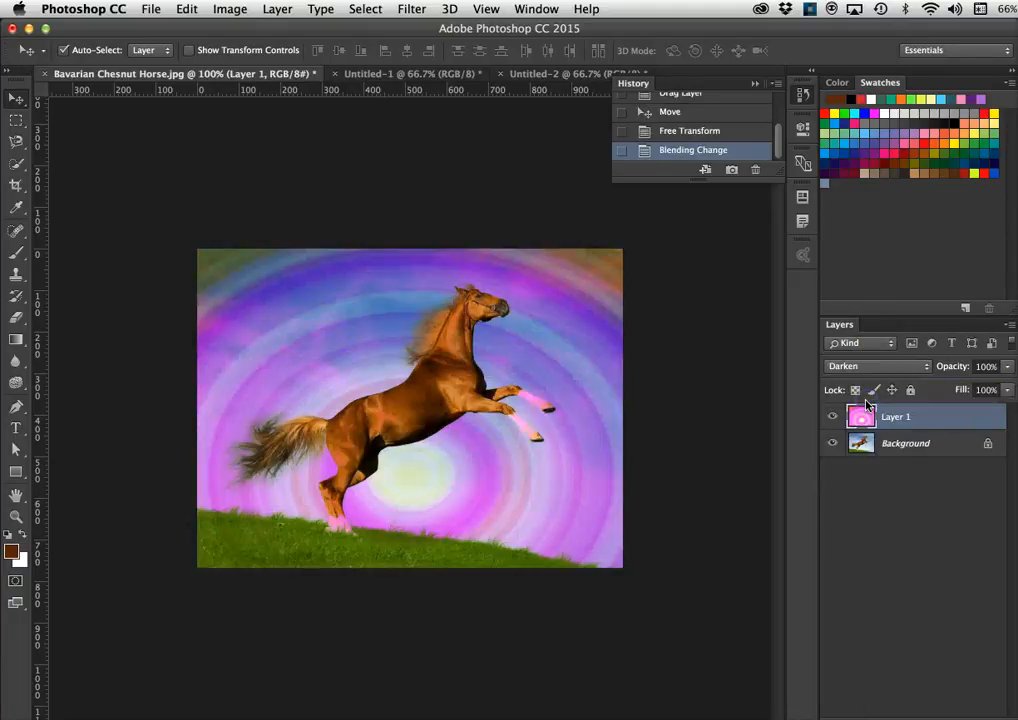
left_click(870, 366)
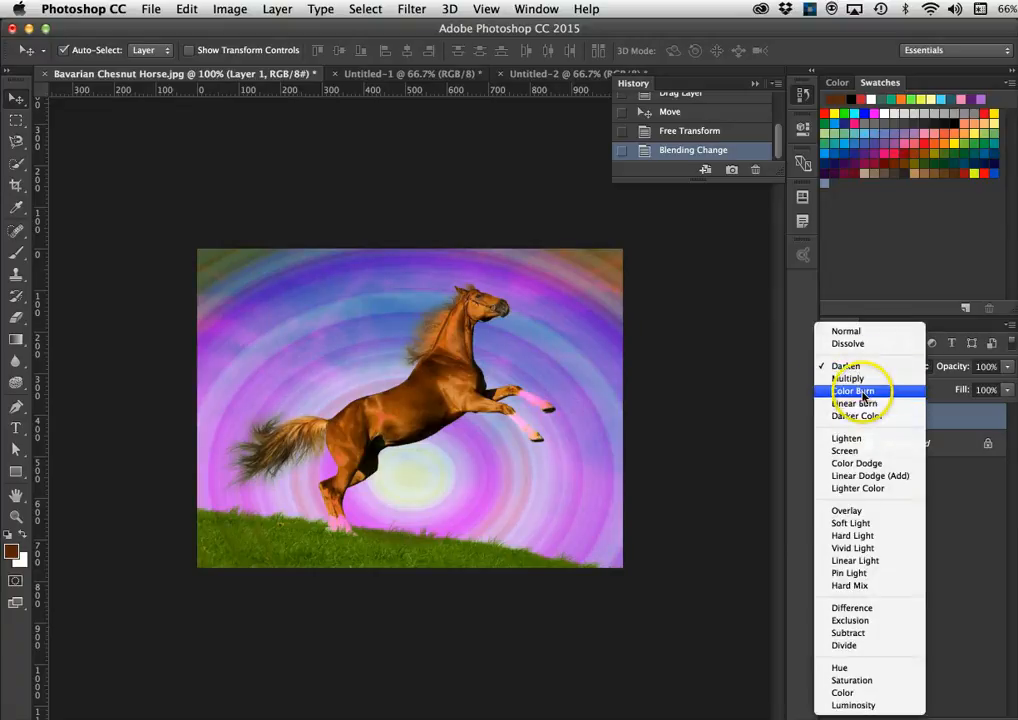
left_click(863, 391)
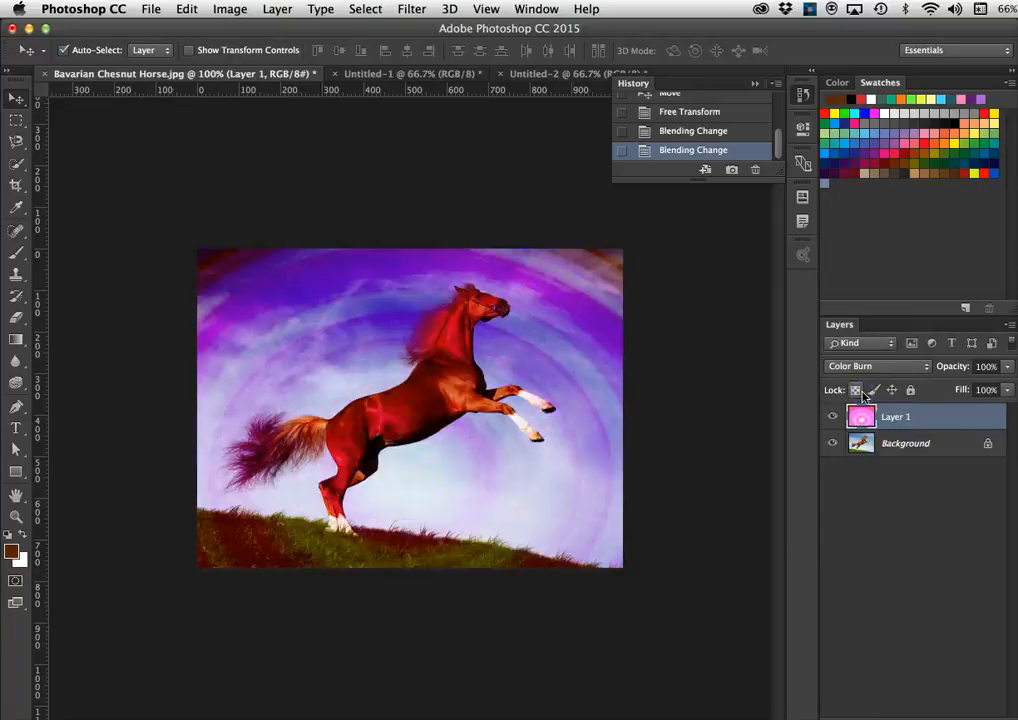
left_click(866, 366)
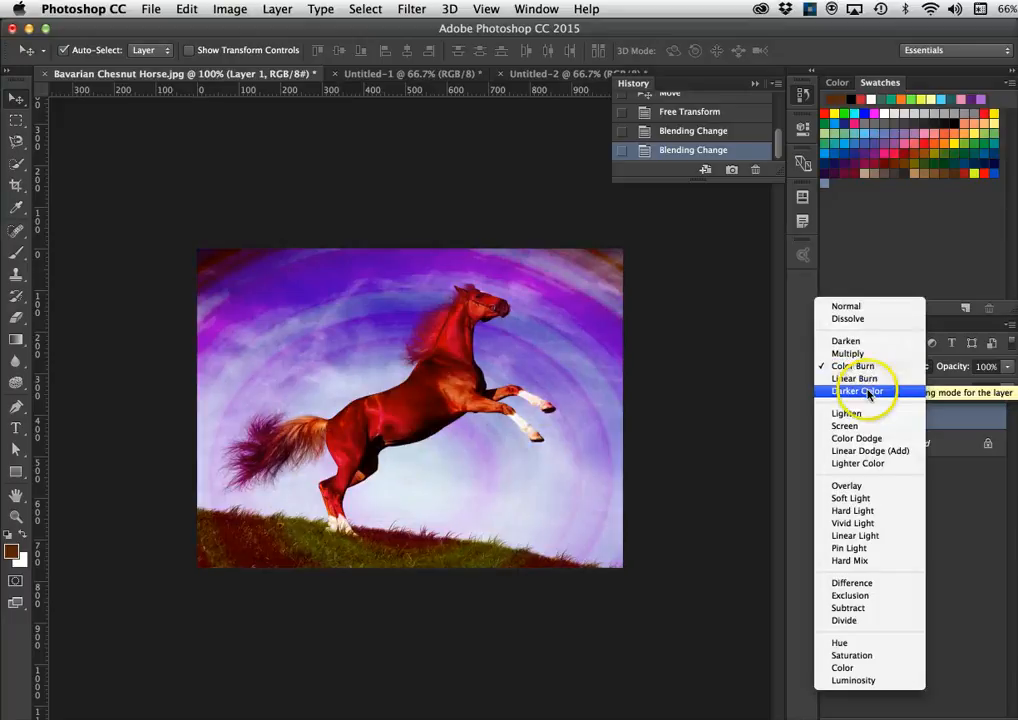
left_click(868, 391)
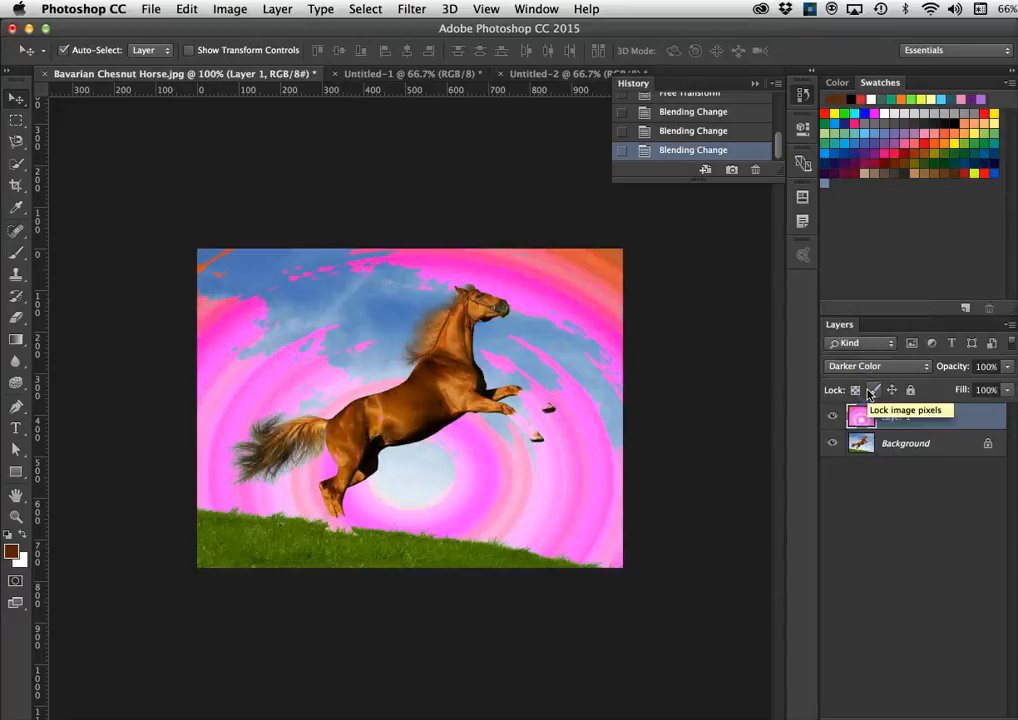
left_click(870, 366)
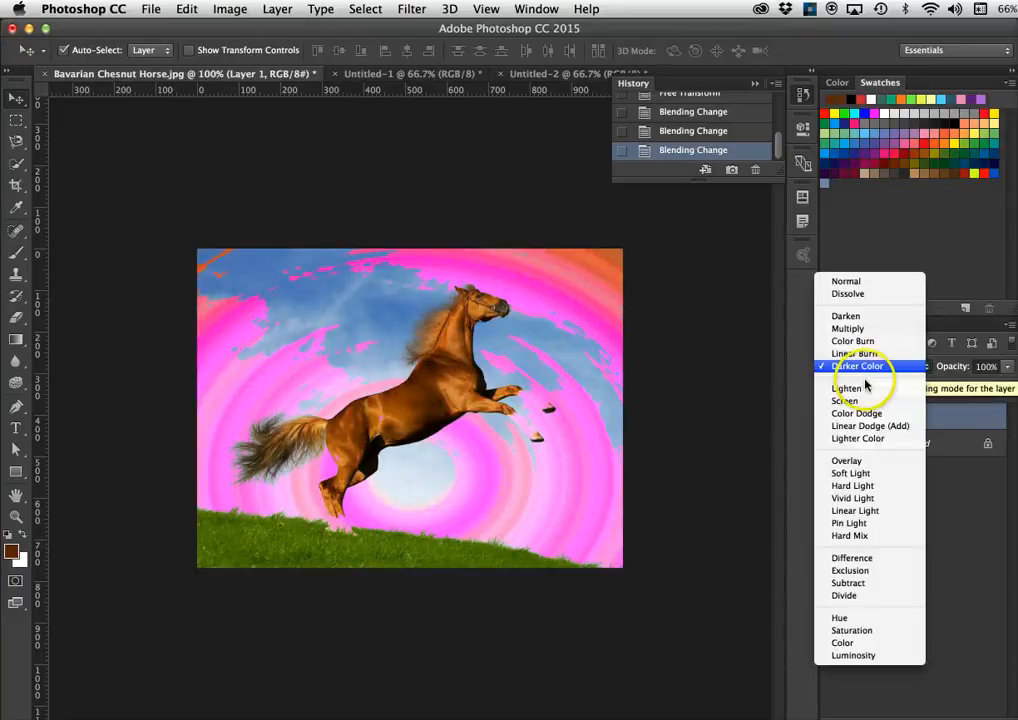
left_click(864, 389)
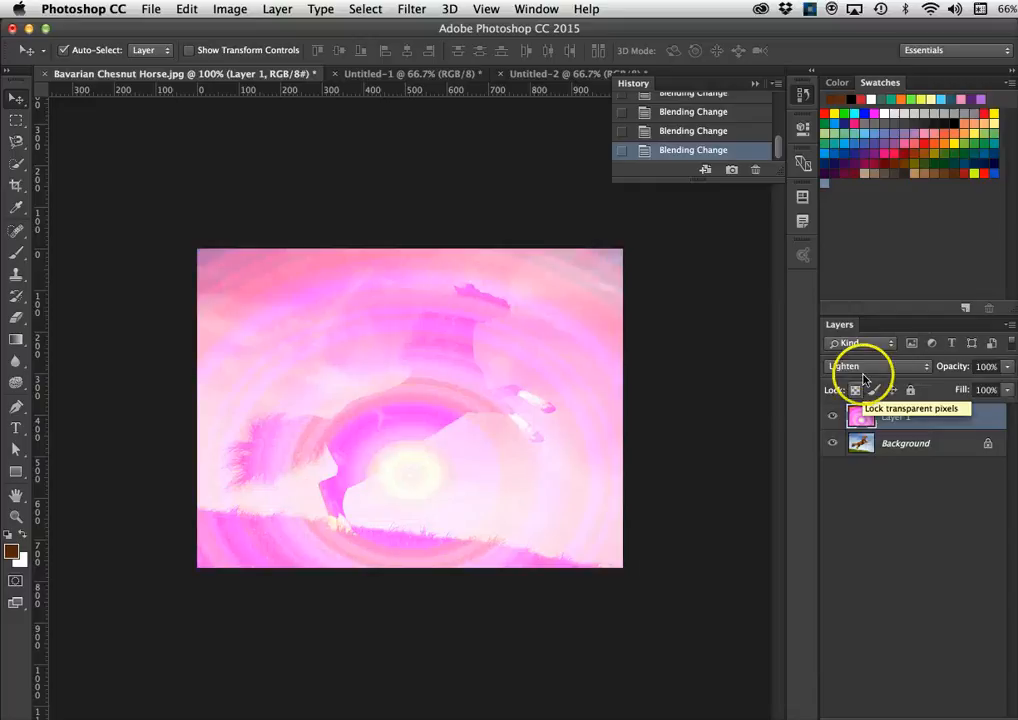
- Try Color Dodge, Linear Dodge (Add) and Screen on Layer 1, then settle on Color Dodge
left_click(865, 366)
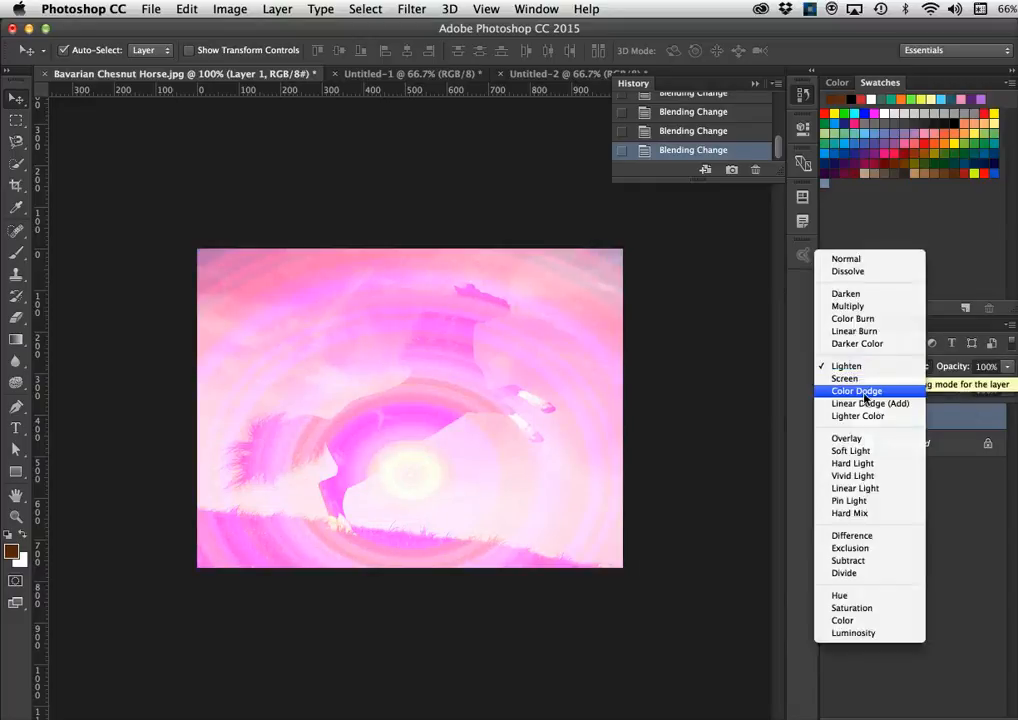
left_click(866, 393)
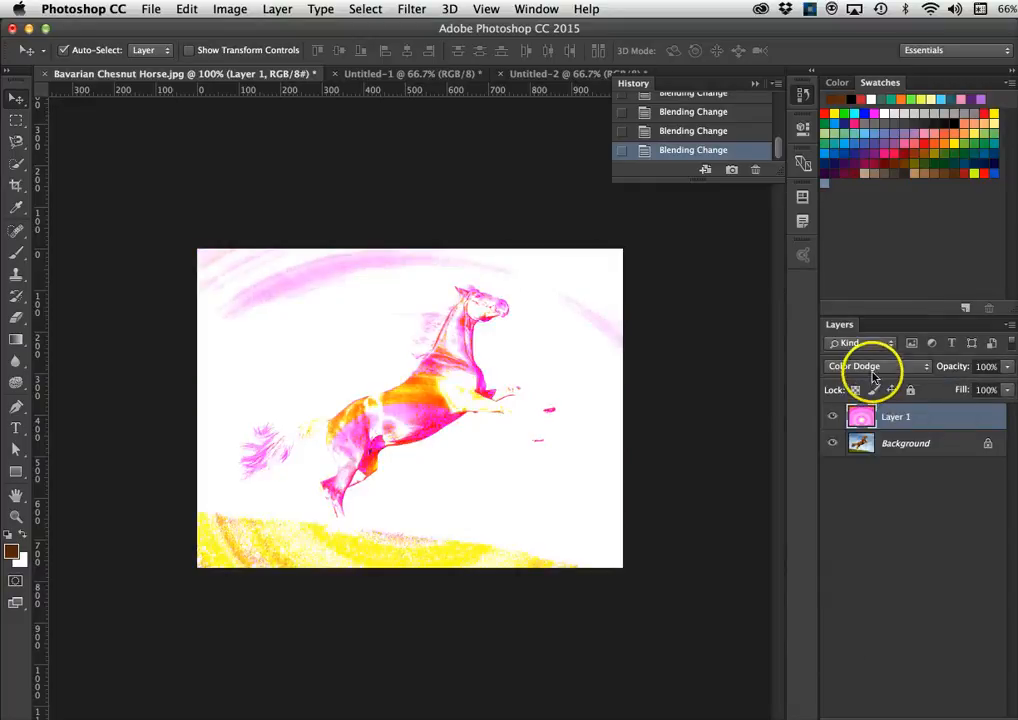
left_click(872, 368)
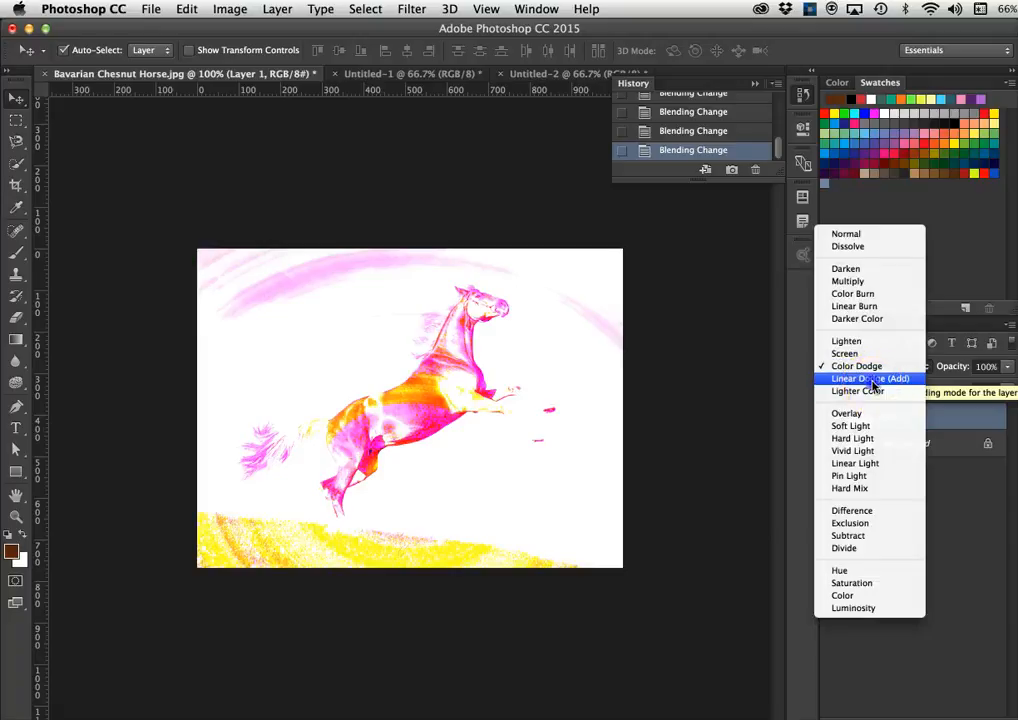
left_click(870, 379)
left_click(874, 366)
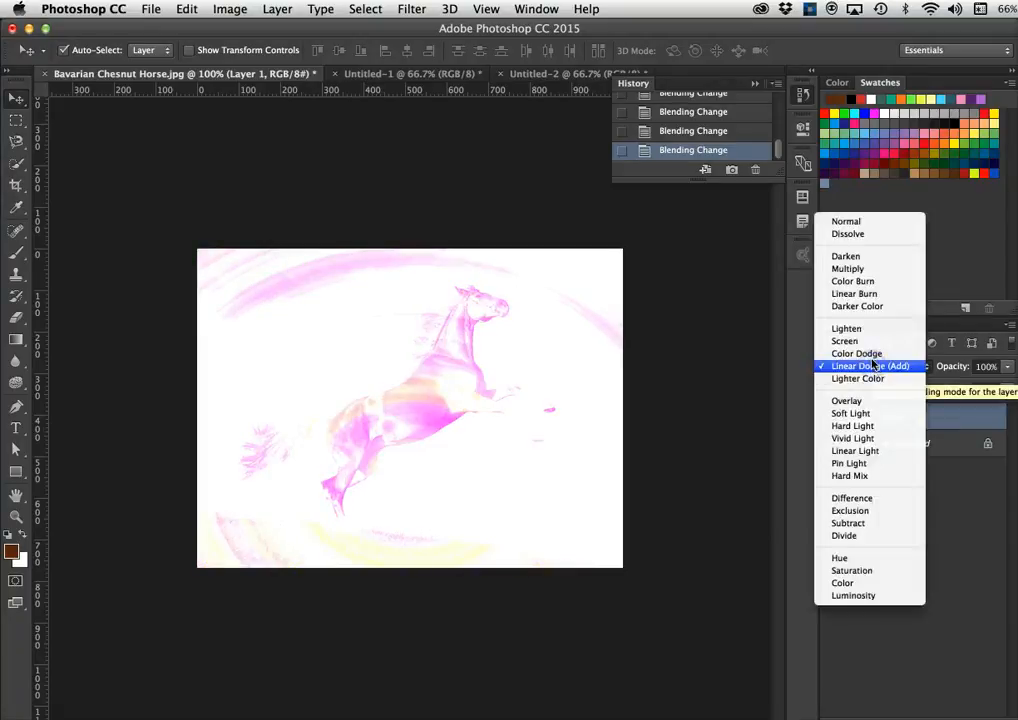
left_click(866, 344)
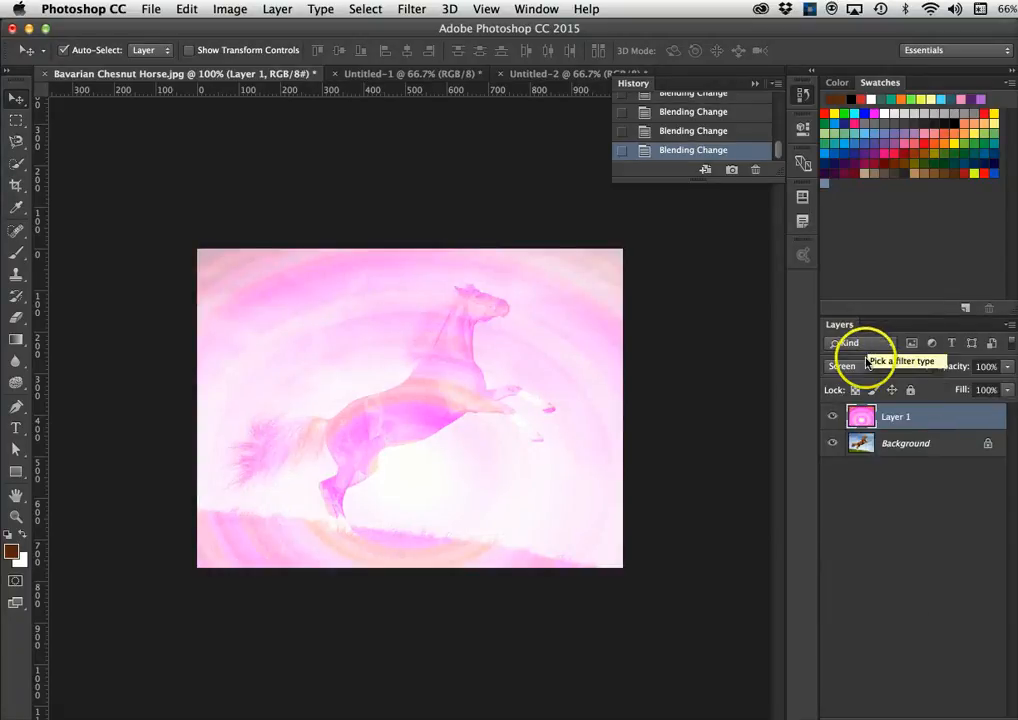
left_click(866, 366)
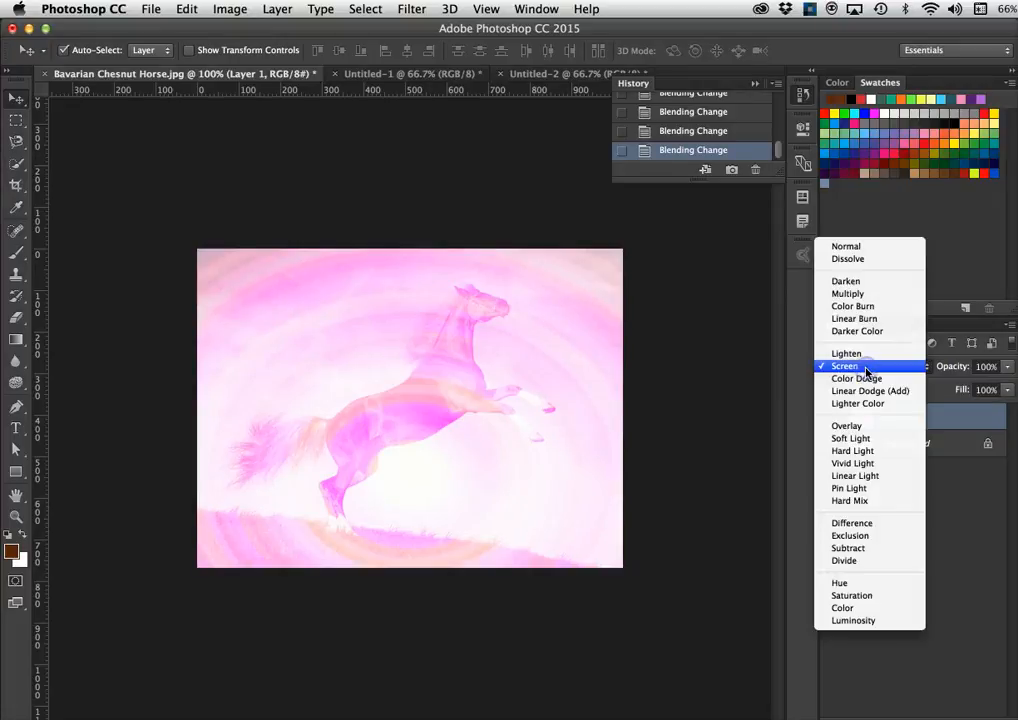
left_click(867, 379)
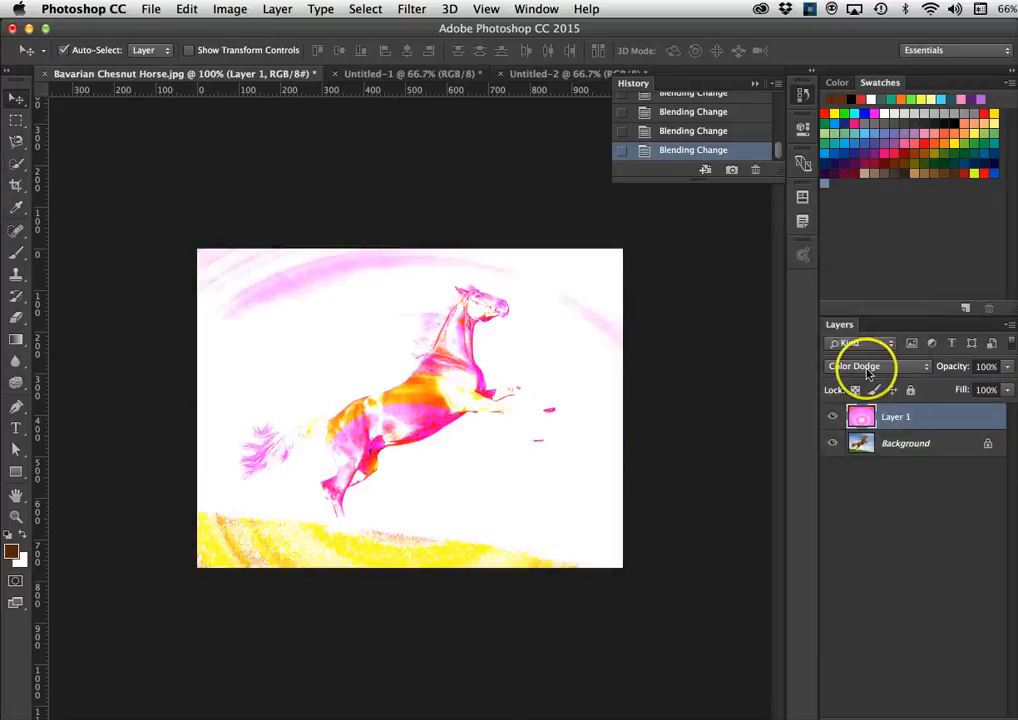
left_click(864, 366)
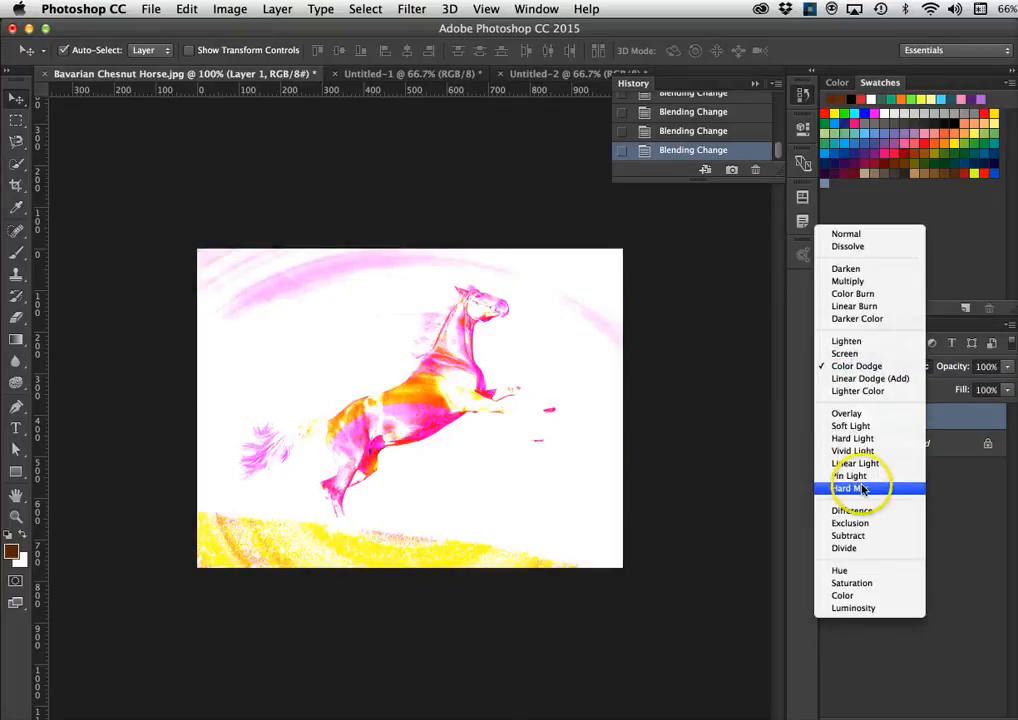
- Try Overlay, Vivid Light, Soft Light, Hard Mix and Linear Light on Layer 1, ending on Difference
left_click(847, 413)
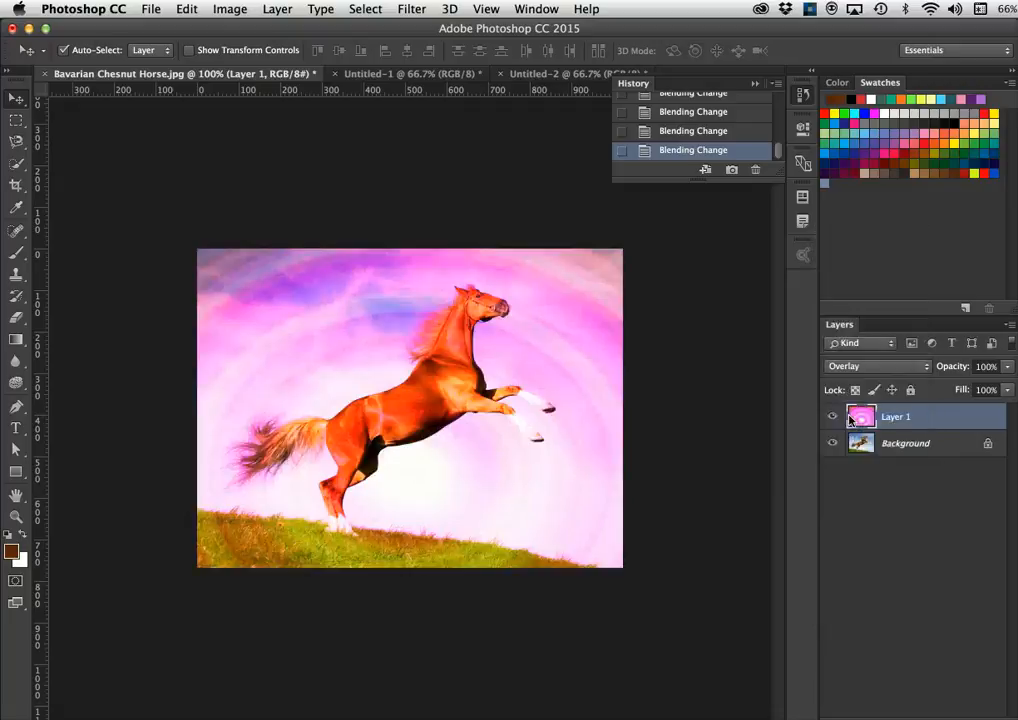
left_click(855, 366)
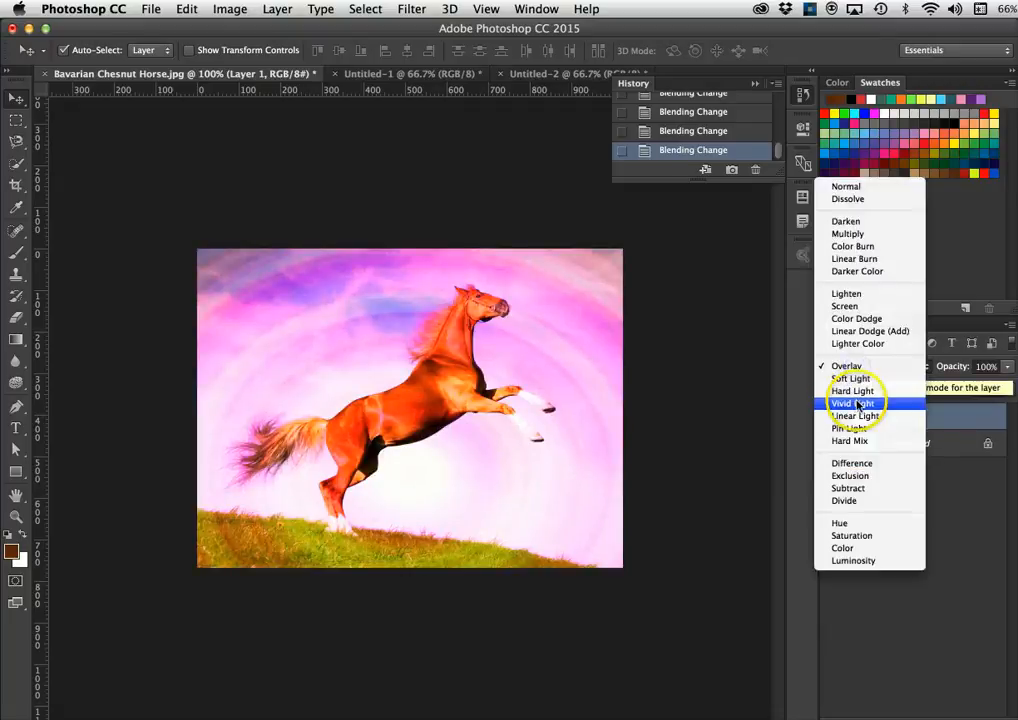
left_click(855, 403)
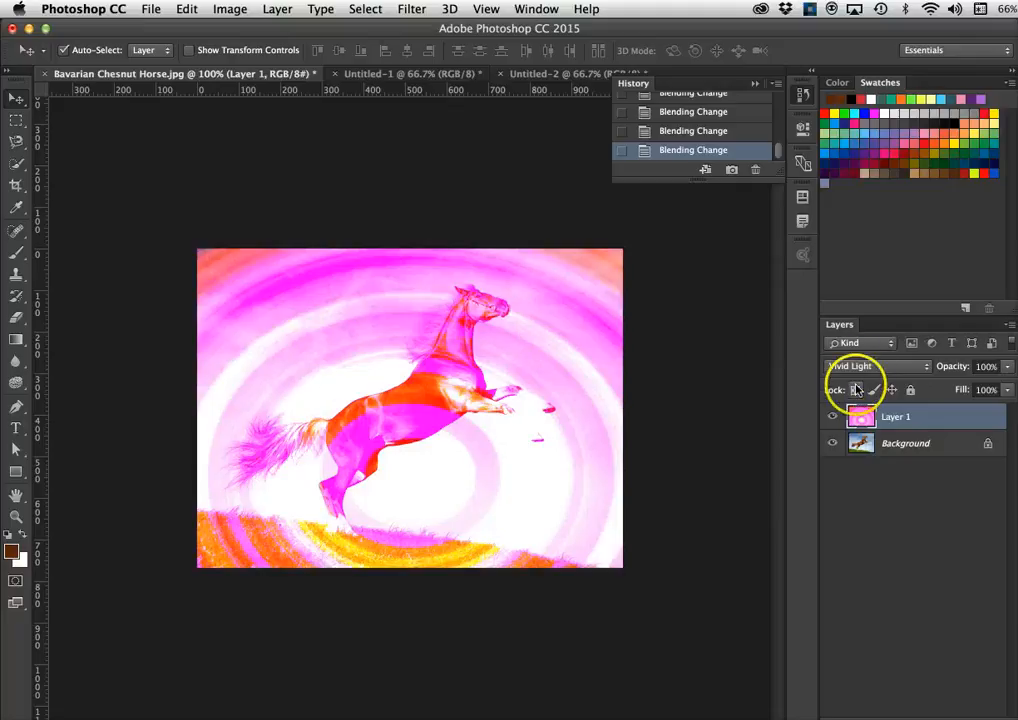
left_click(850, 366)
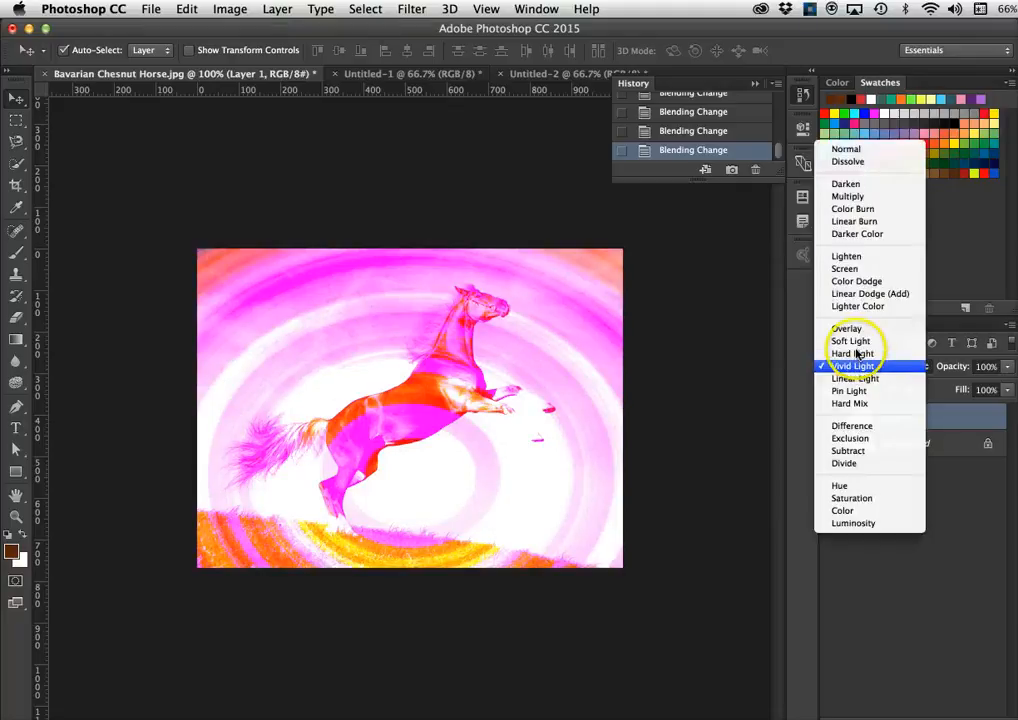
left_click(855, 342)
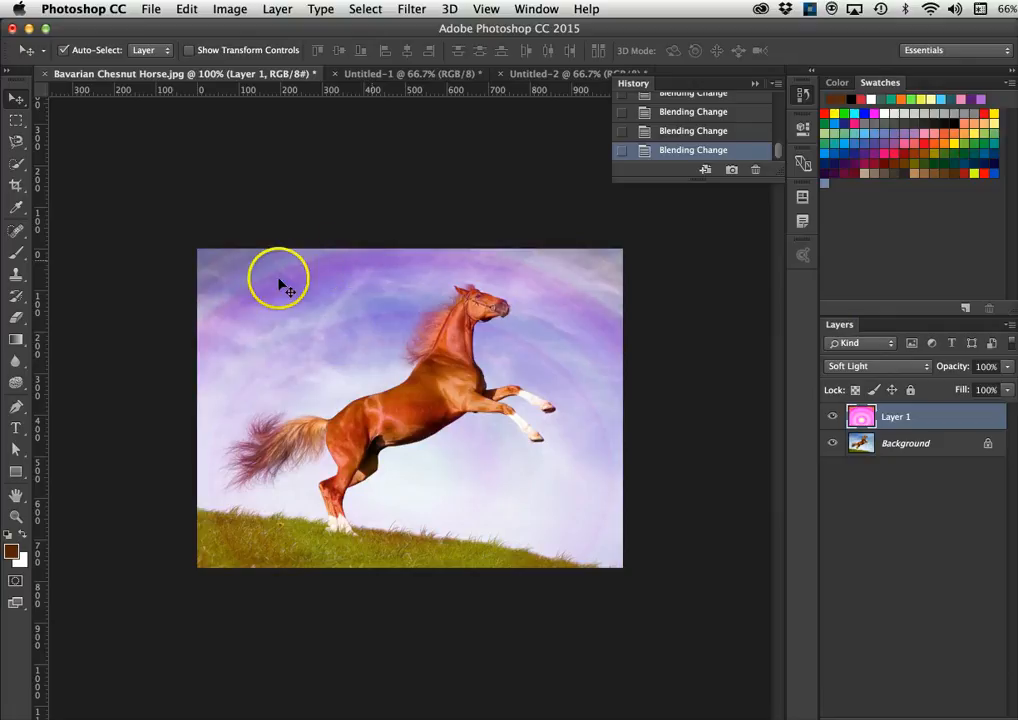
left_click(868, 369)
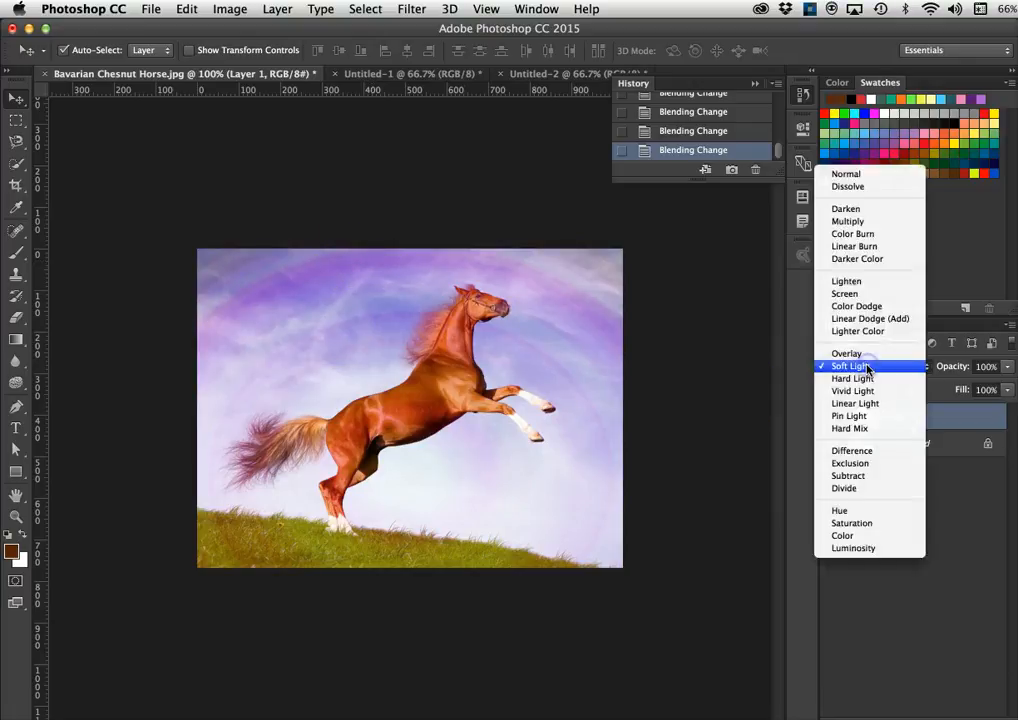
left_click(852, 428)
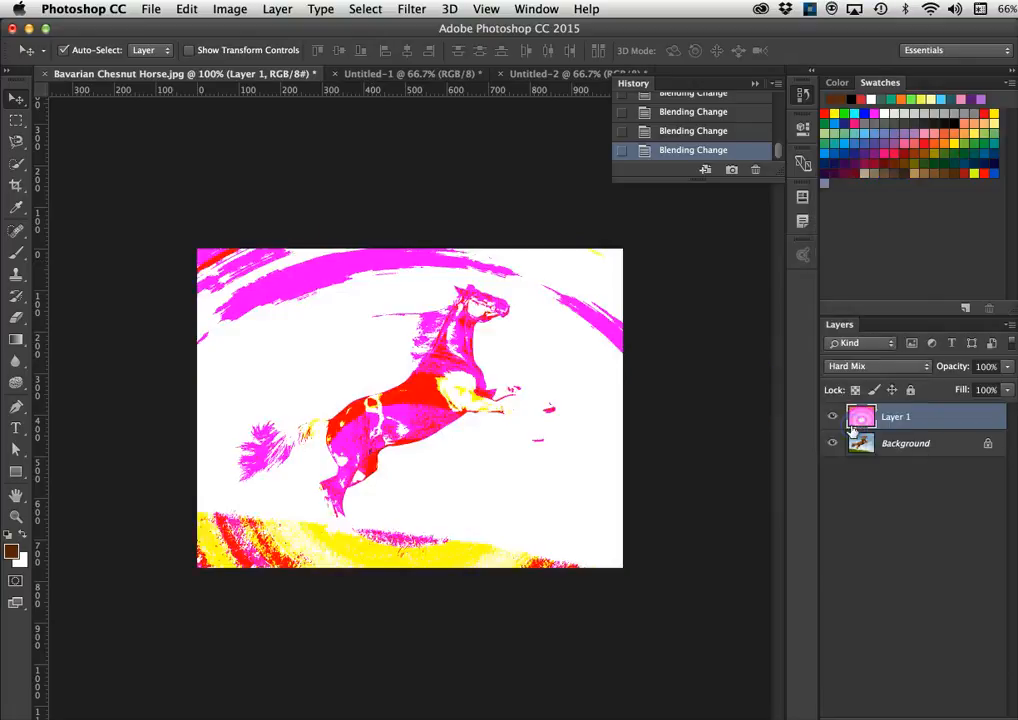
left_click(847, 366)
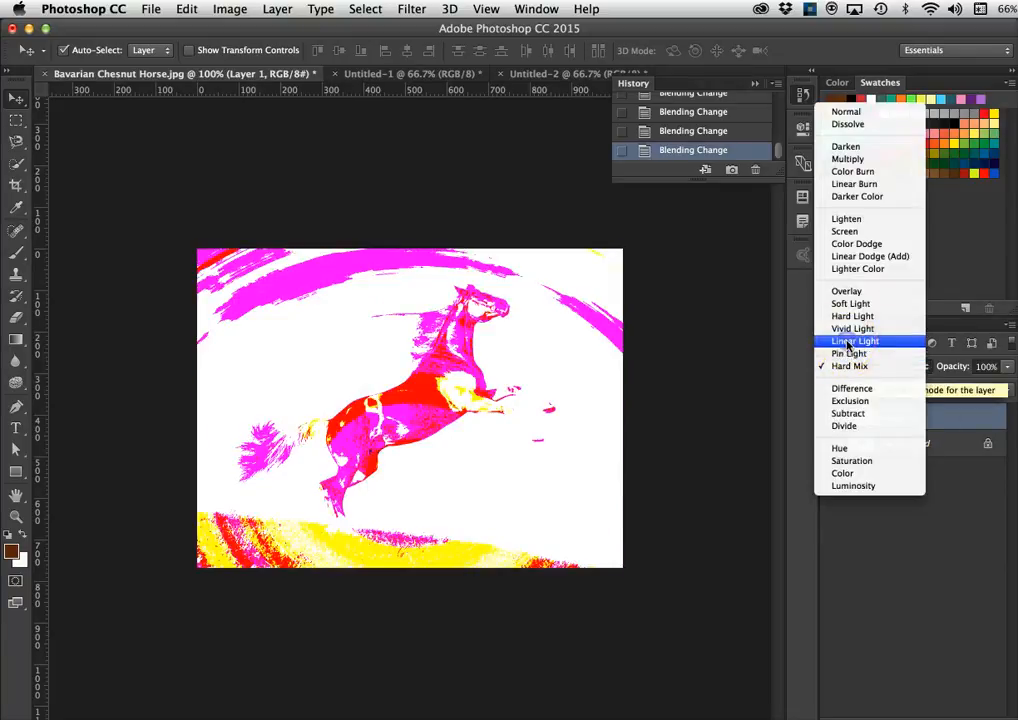
left_click(847, 341)
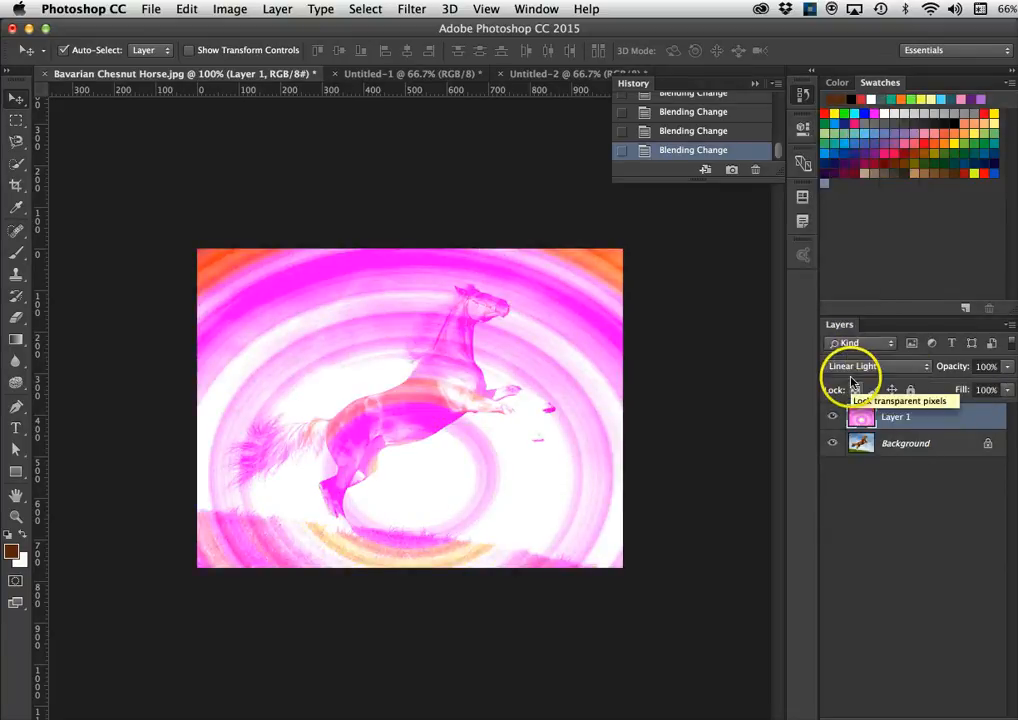
left_click(846, 366)
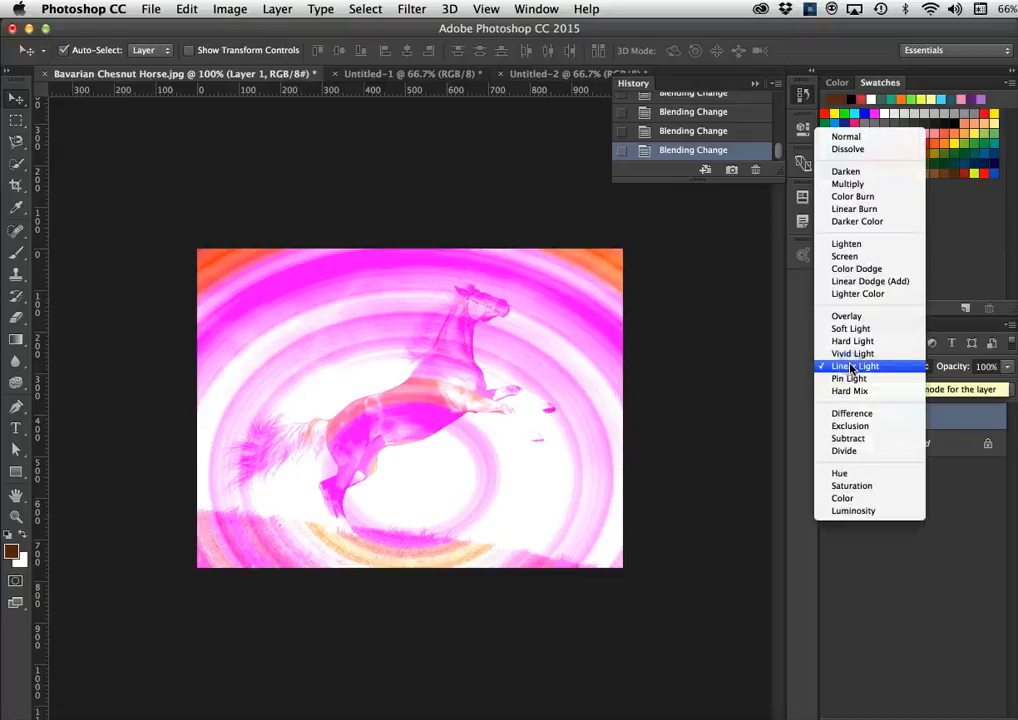
left_click(851, 414)
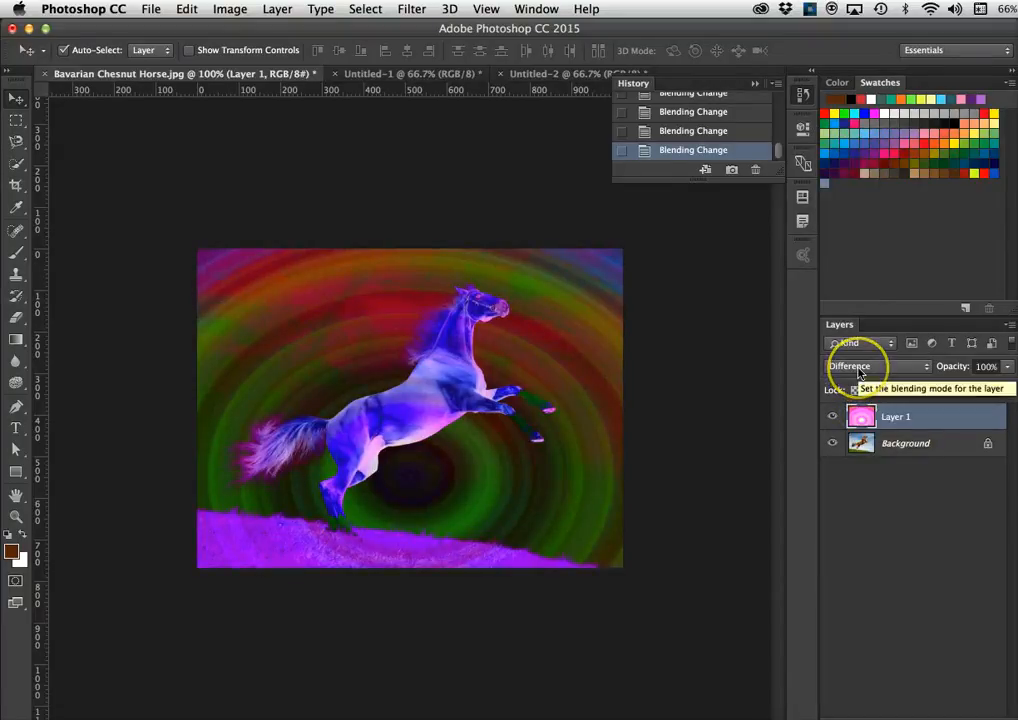
- Switch Layer 1 through Exclusion, Subtract and Divide, ending on Hue for a magenta horse
left_click(858, 370)
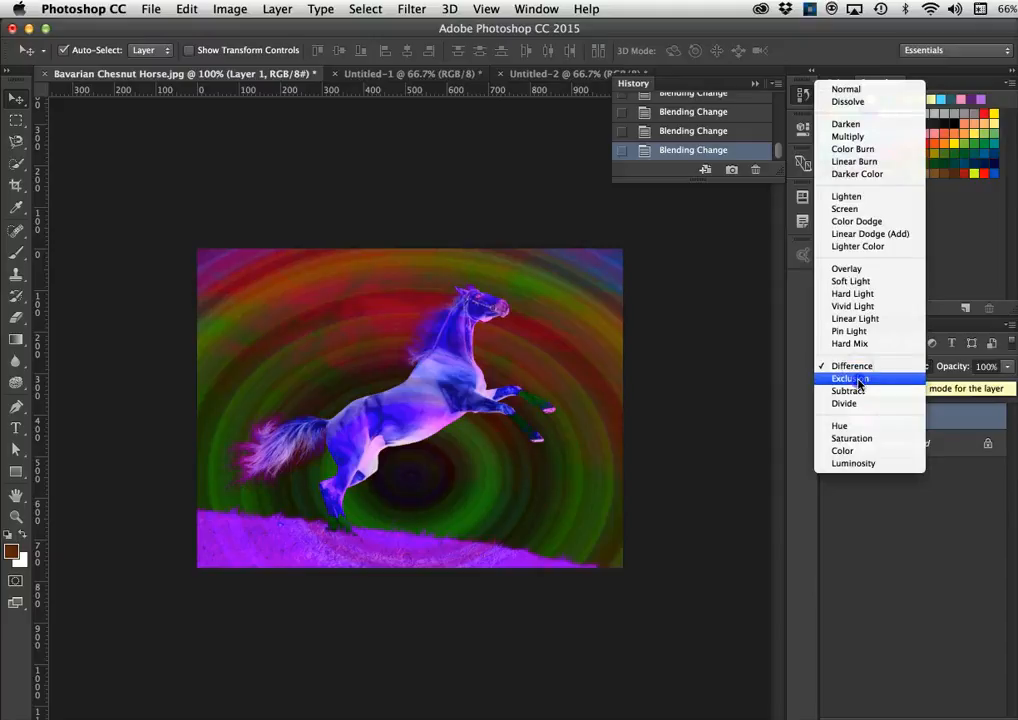
left_click(858, 379)
left_click(857, 370)
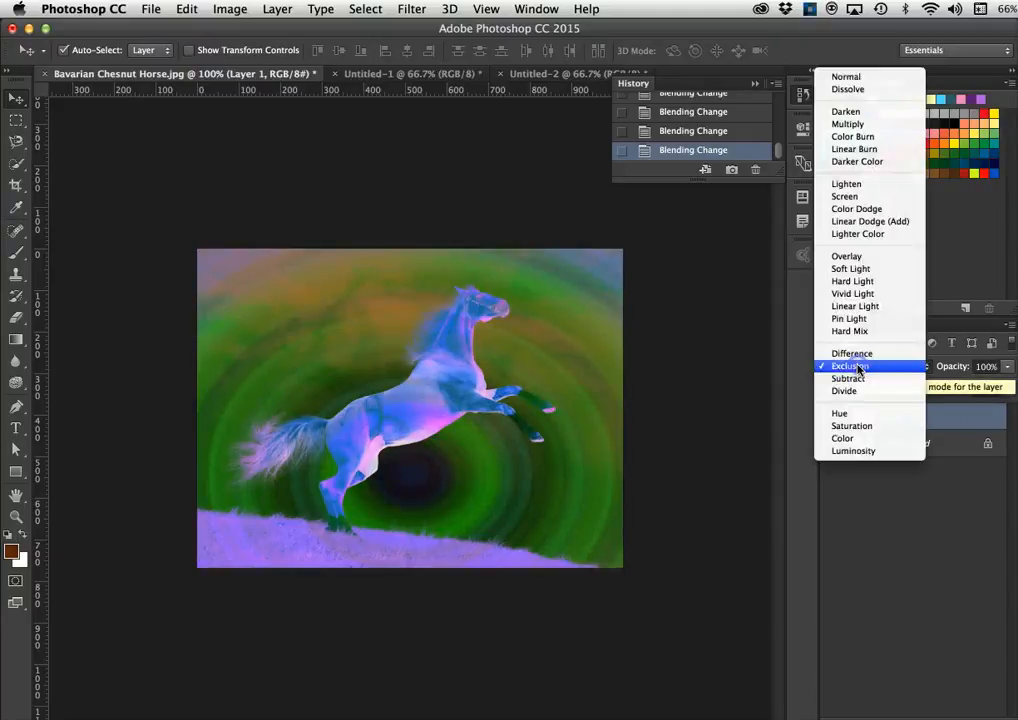
left_click(857, 384)
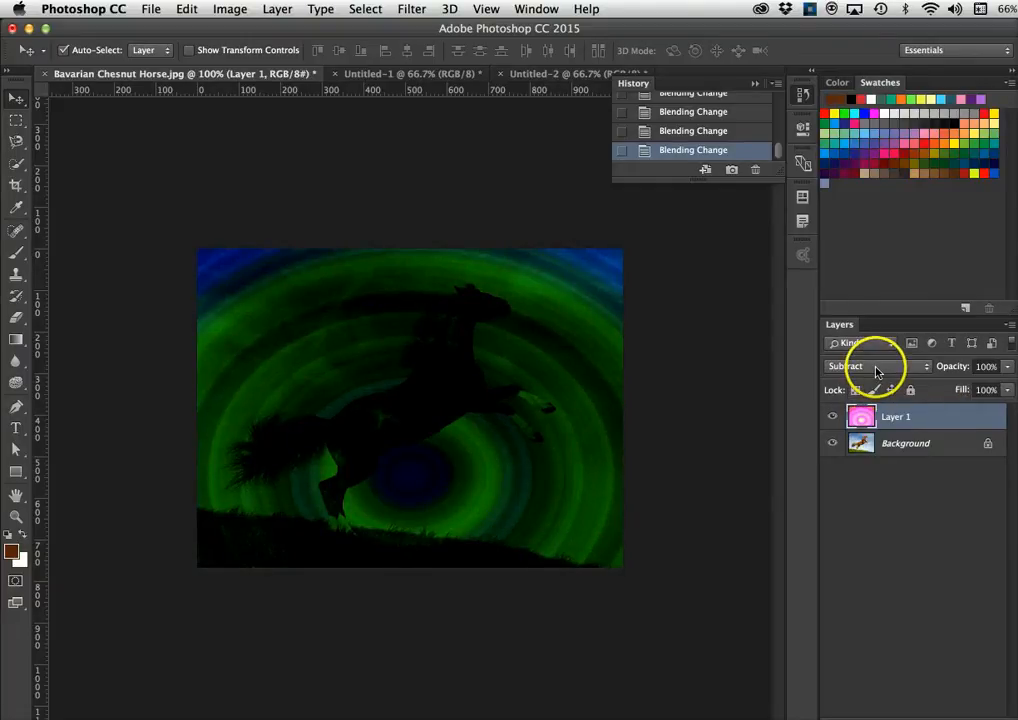
left_click(871, 368)
left_click(866, 379)
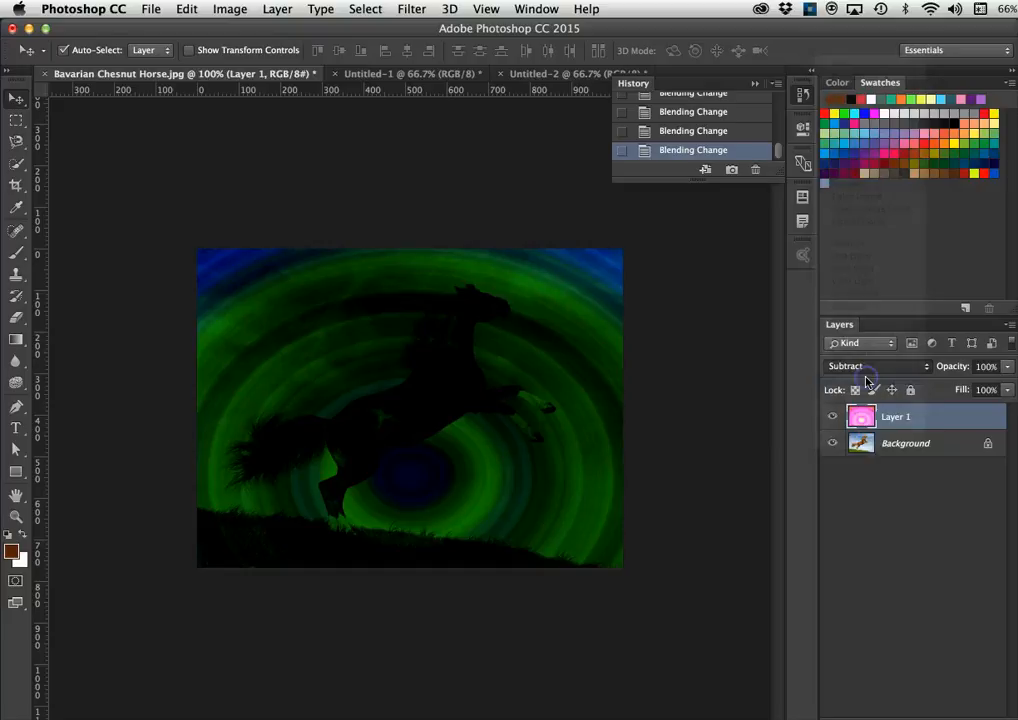
left_click(866, 368)
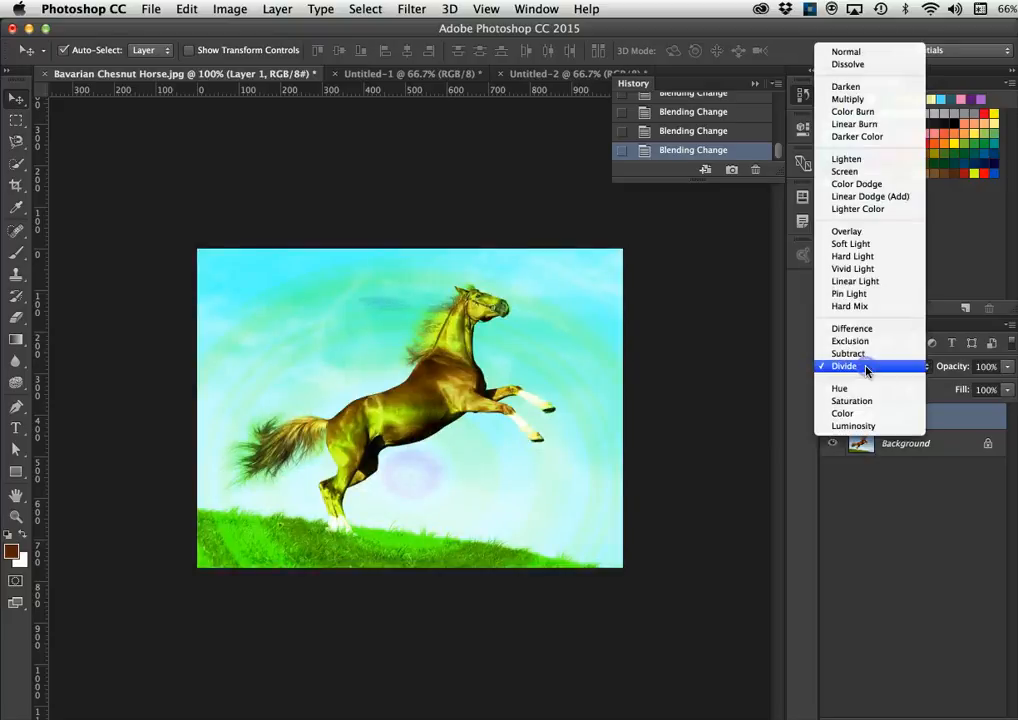
left_click(858, 389)
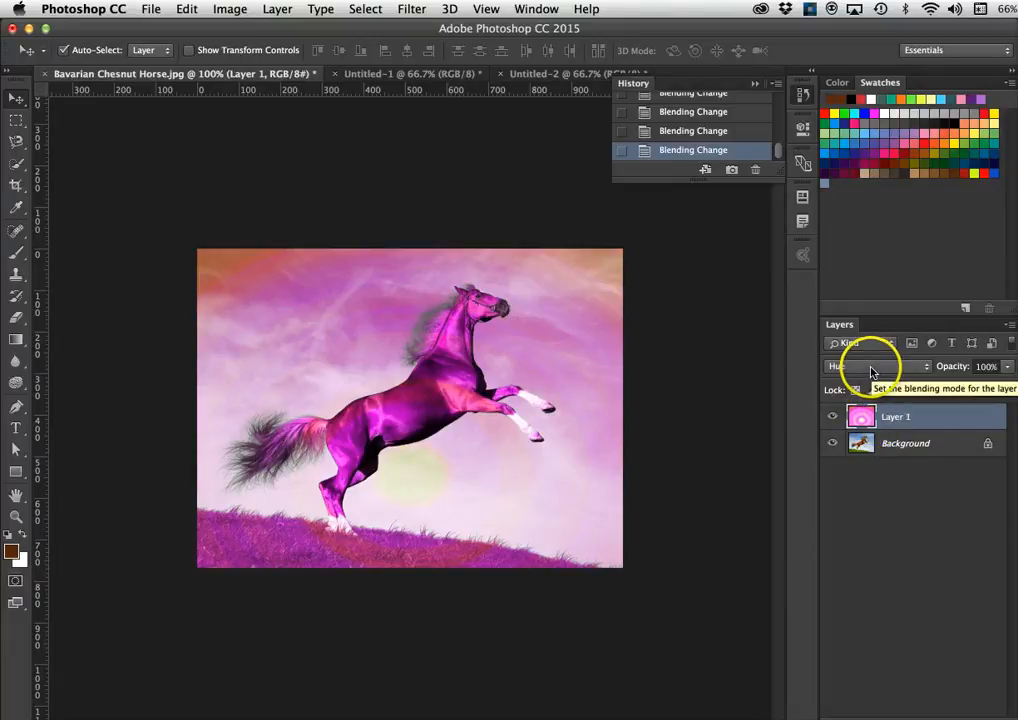
- Try Saturation, Color and Luminosity on Layer 1, then set it back to Overlay
left_click(871, 367)
left_click(870, 379)
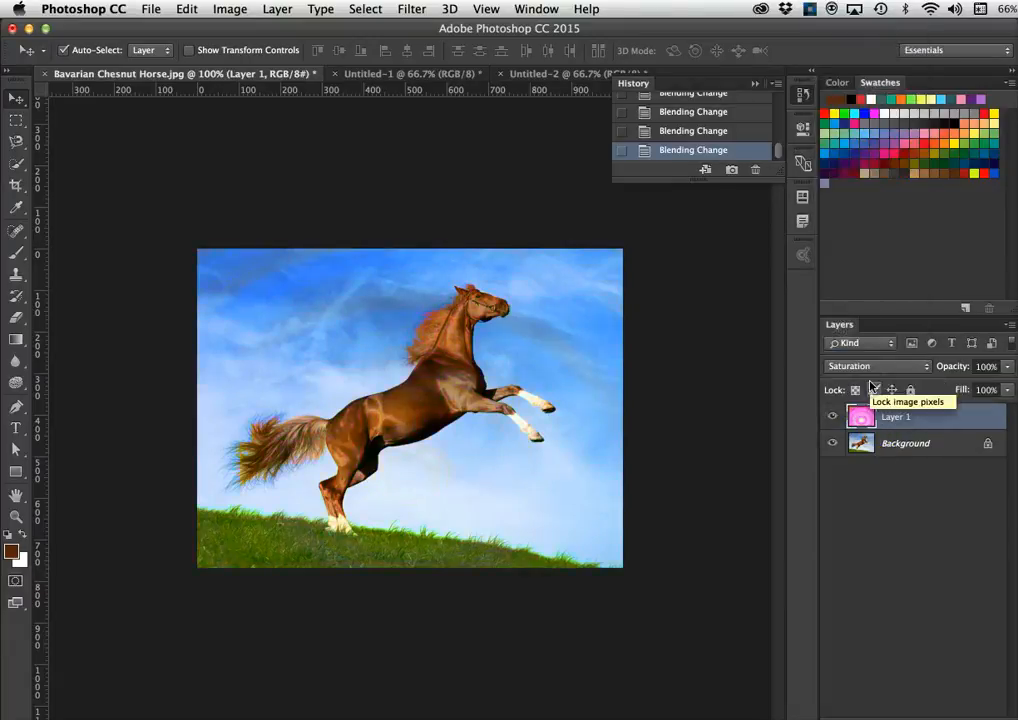
left_click(877, 363)
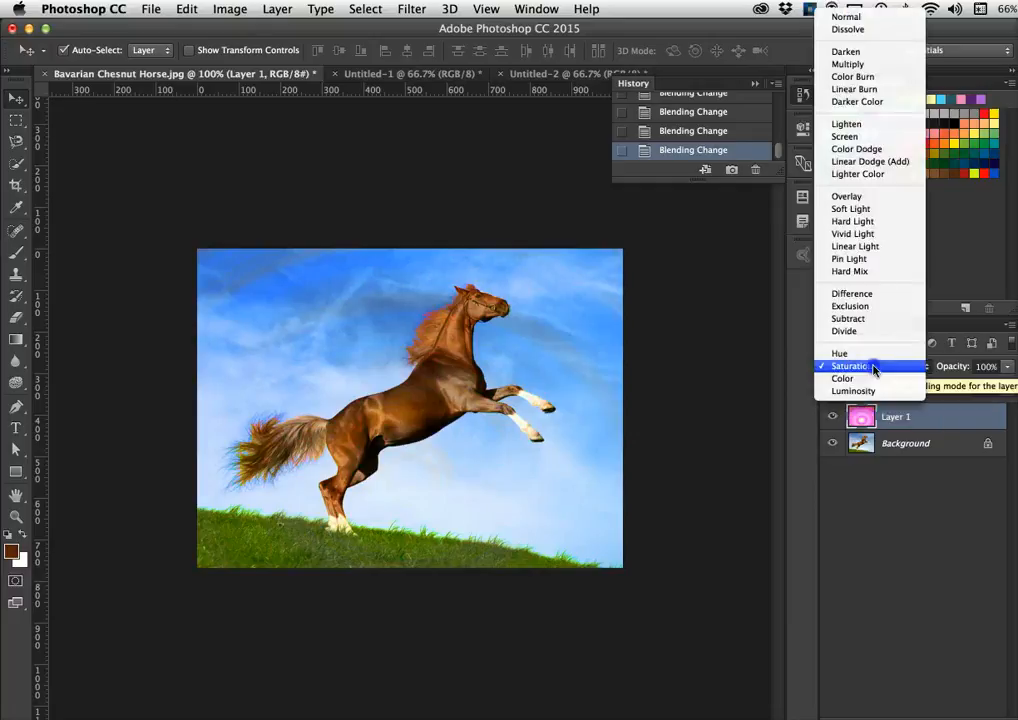
left_click(870, 378)
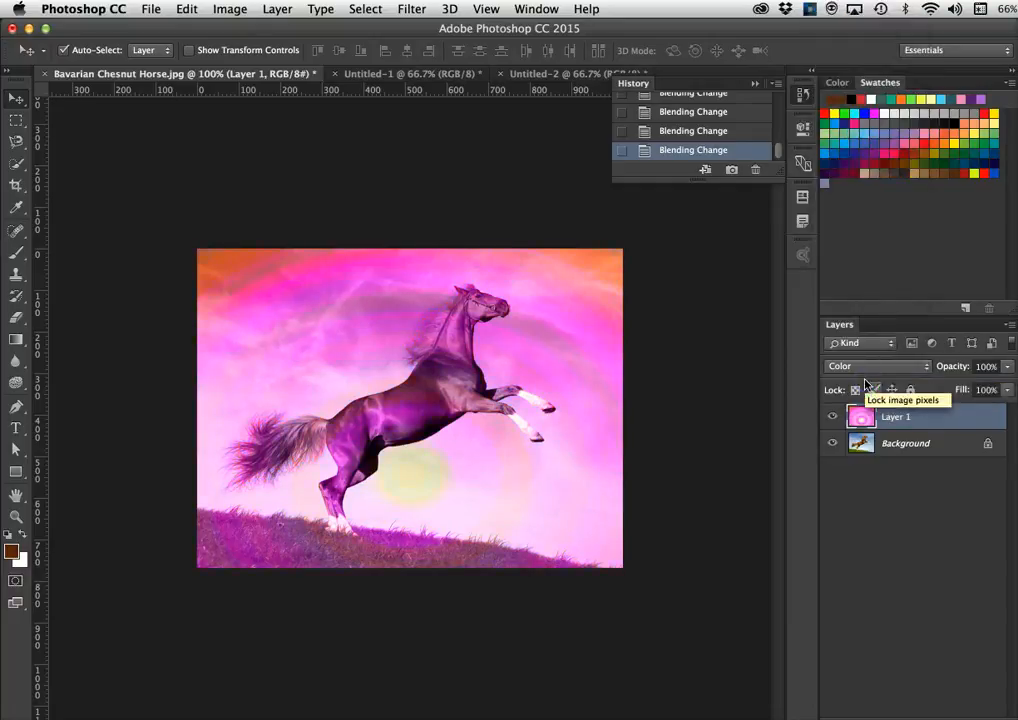
left_click(870, 364)
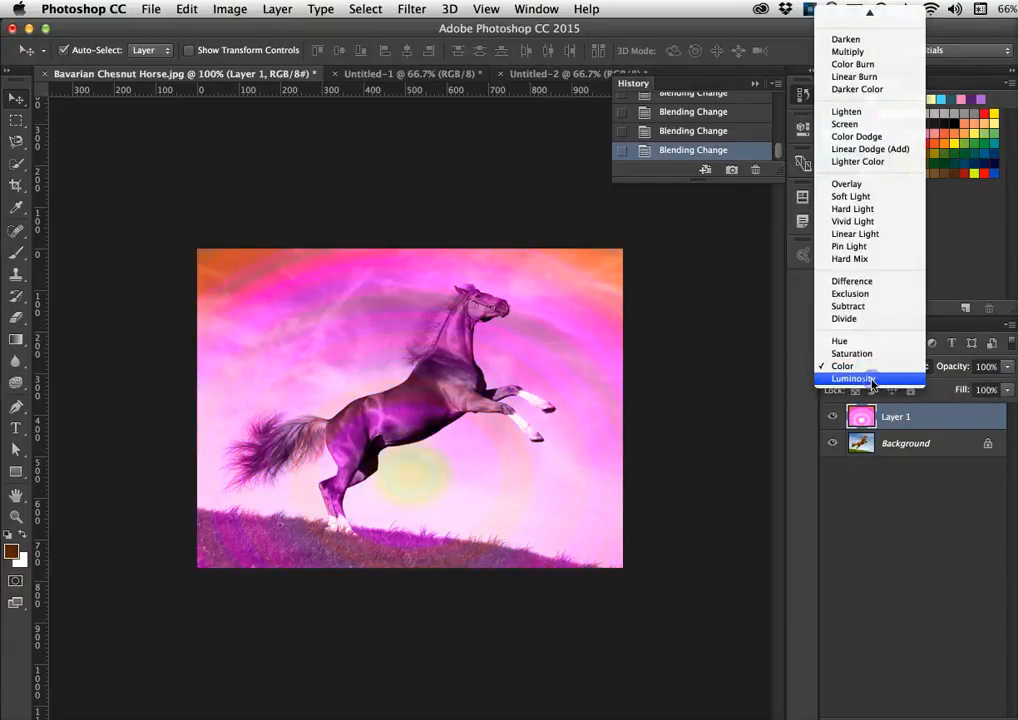
left_click(870, 379)
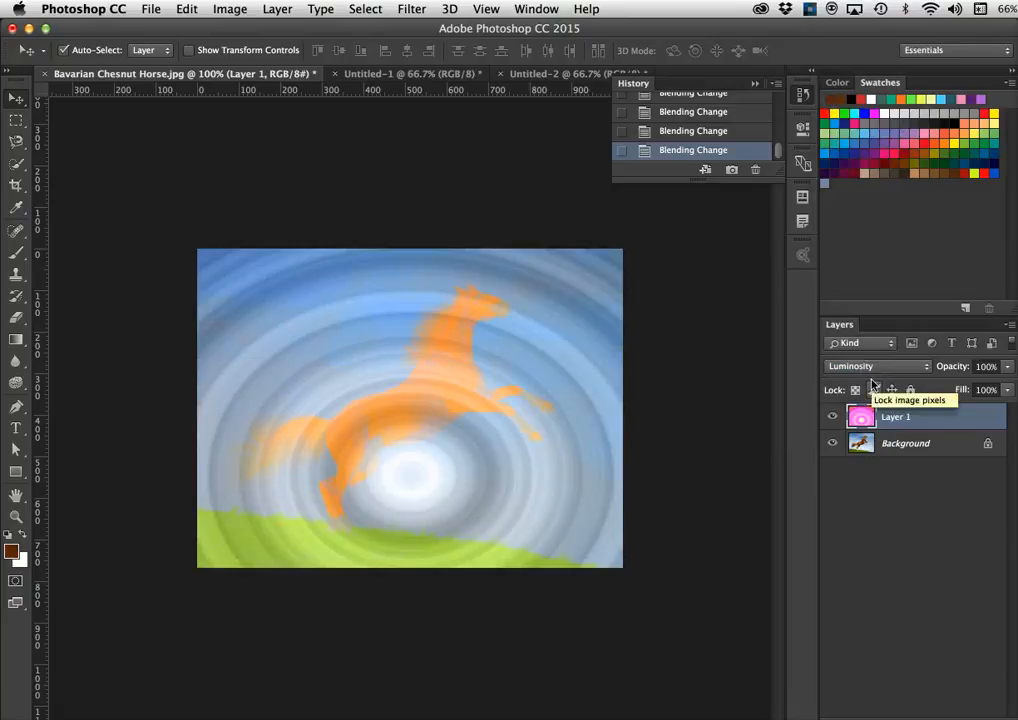
left_click(873, 365)
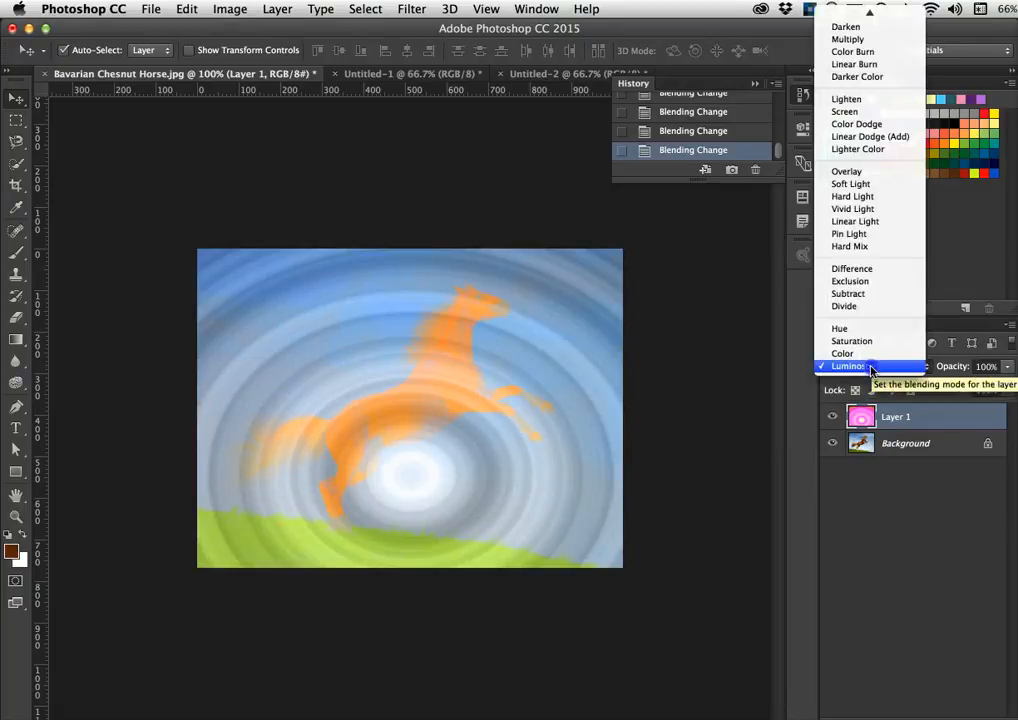
left_click(858, 171)
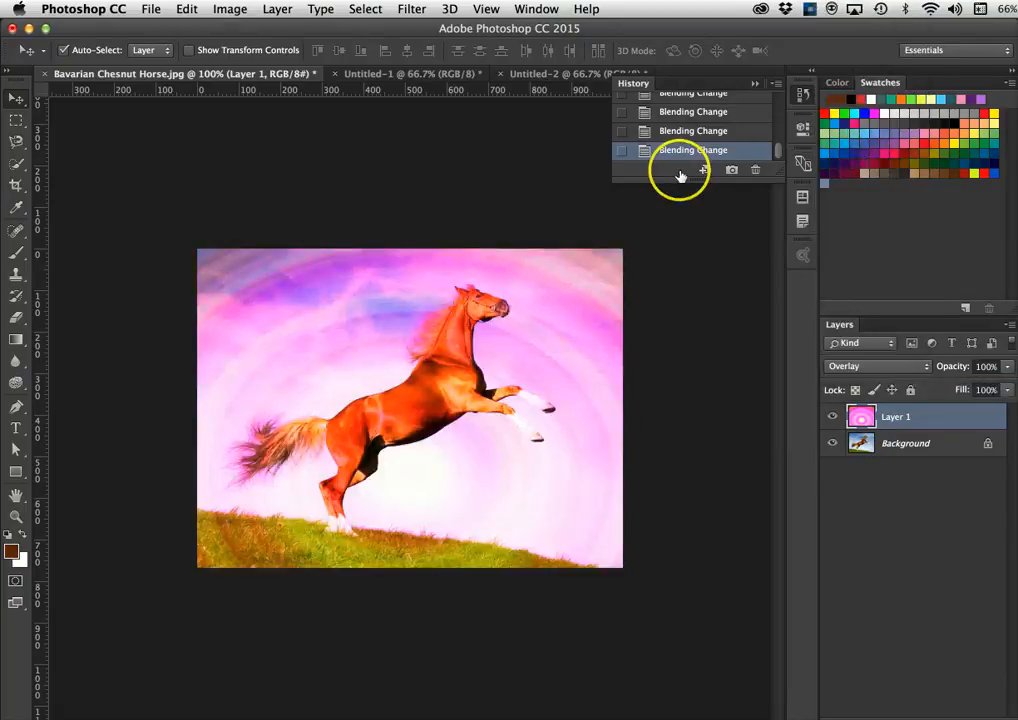